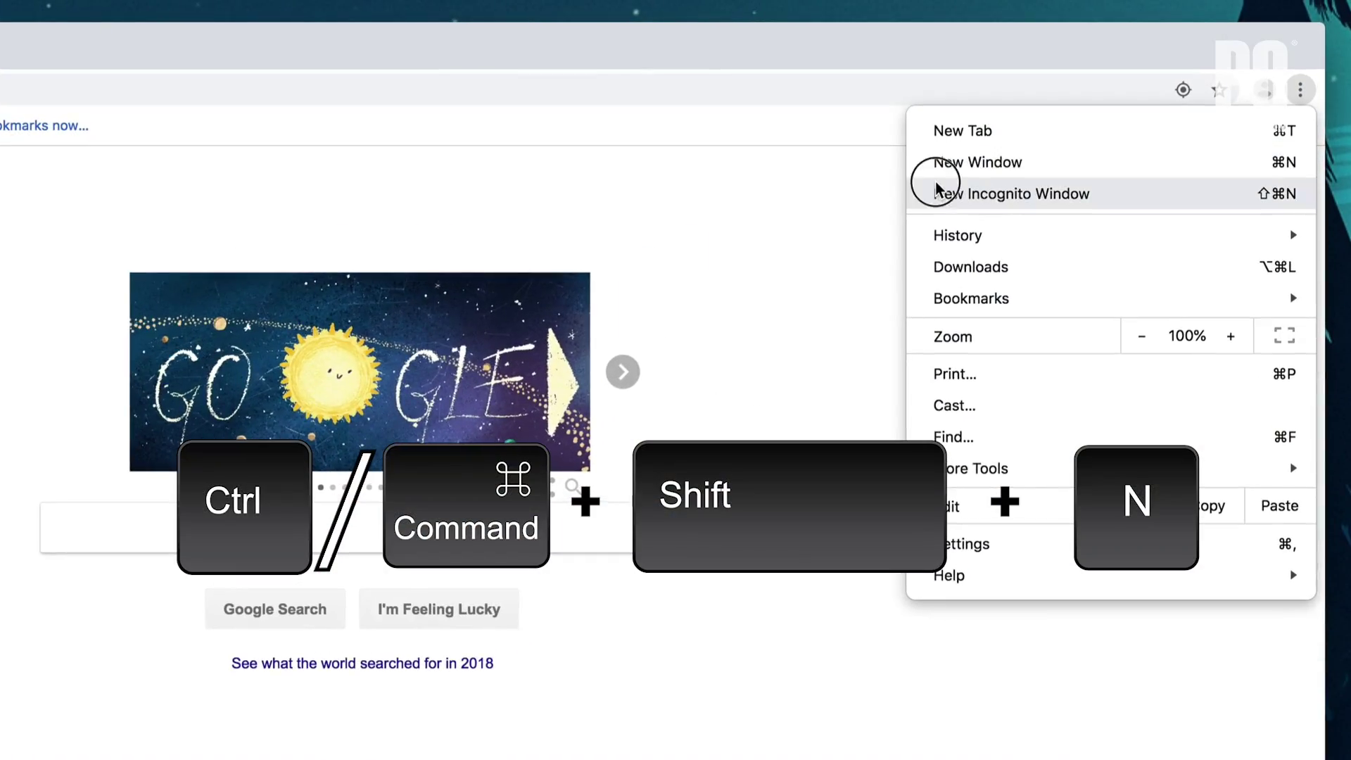
- In a new incognito window, search 'Is Bigfoot real?' and visit amazon.com's sign-in page
left_click(935, 181)
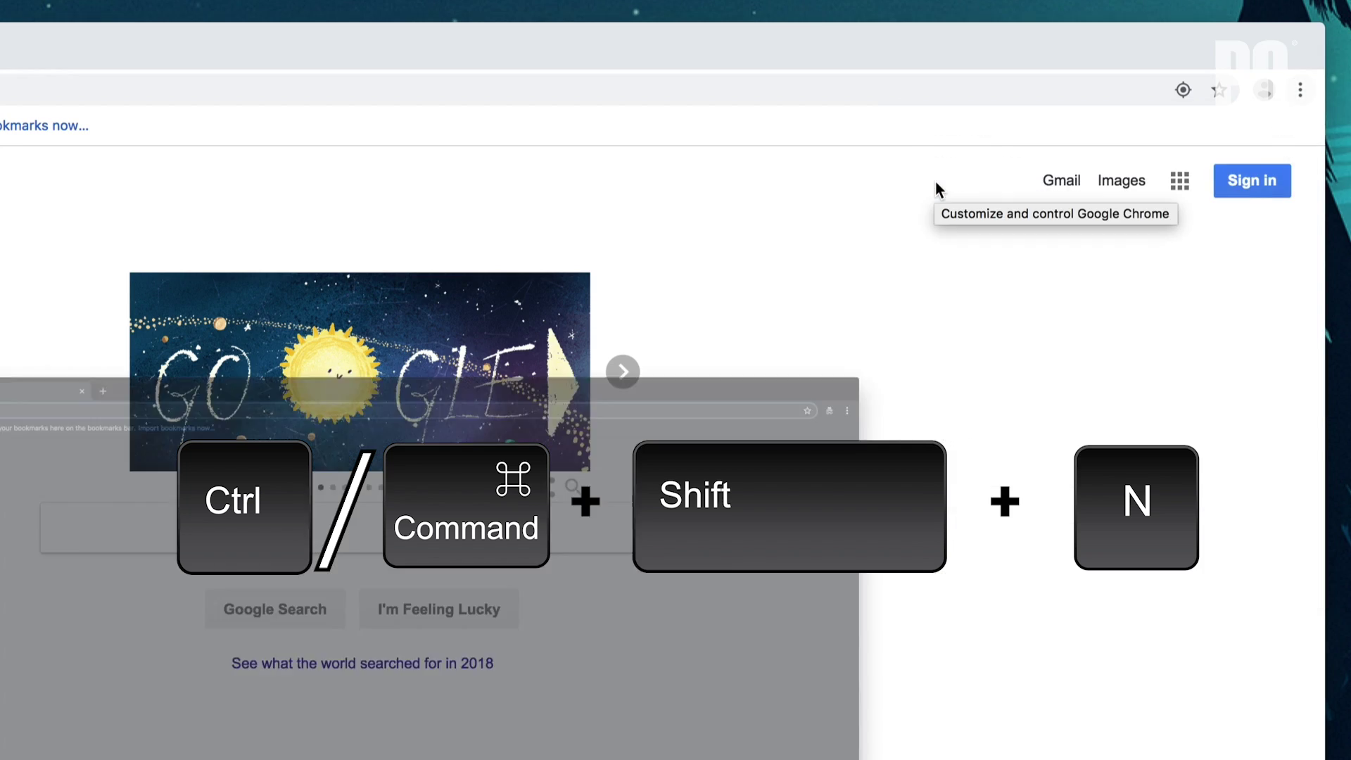
type("Is Bigfoot")
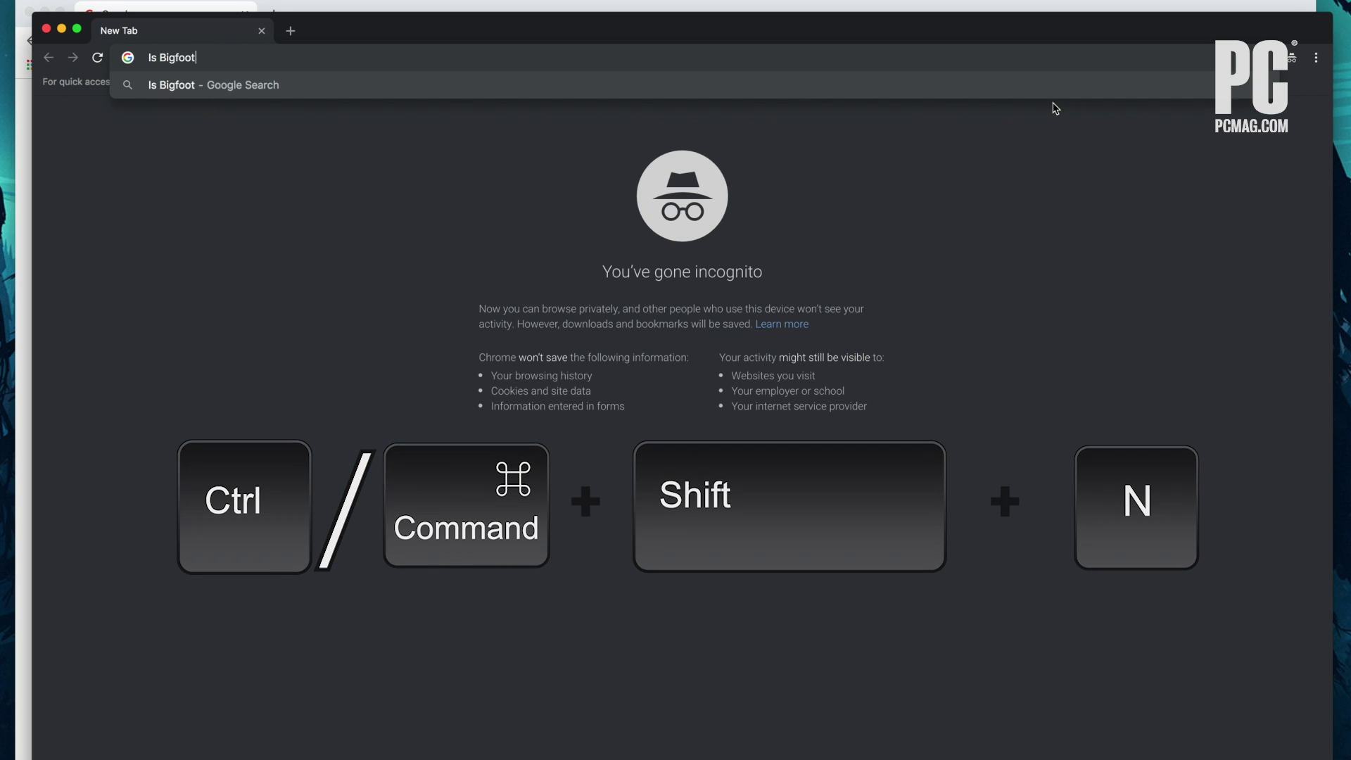
type("real?")
key("Return")
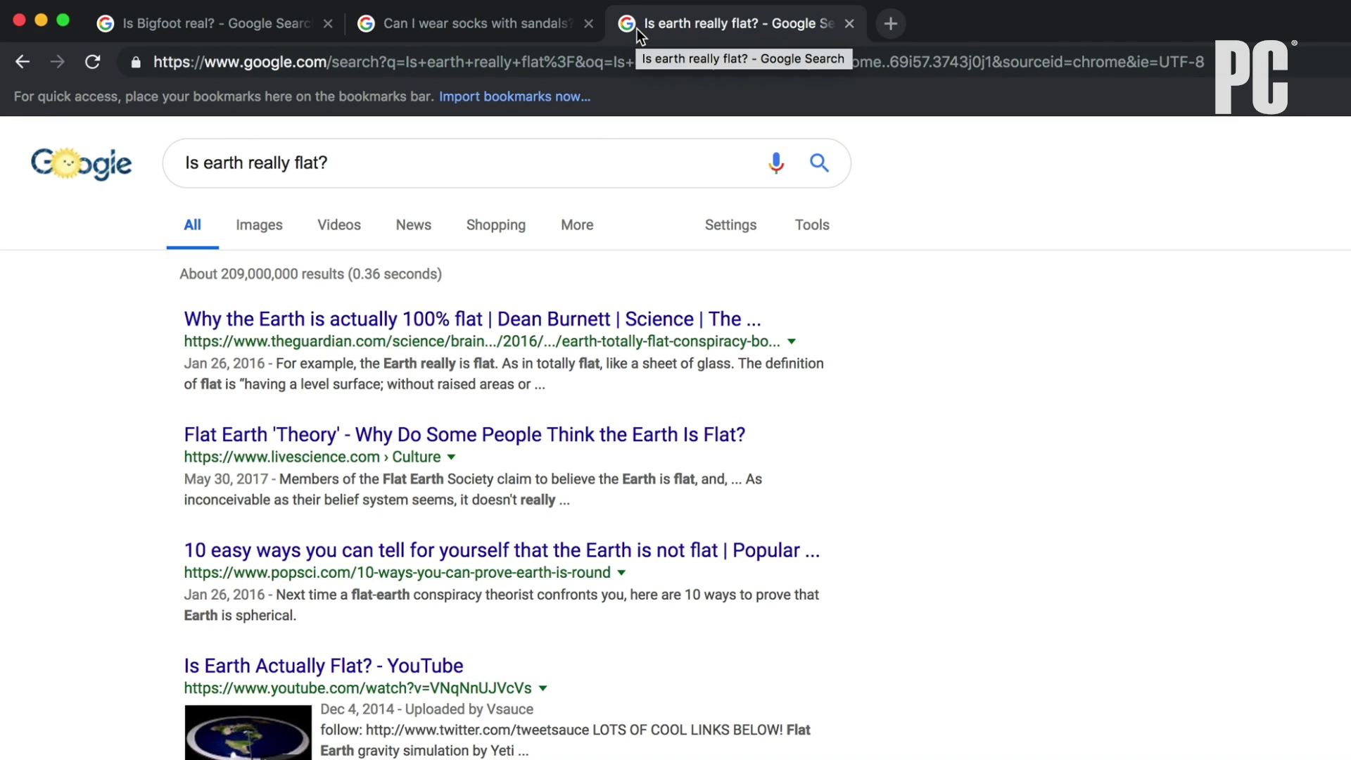
type(".com")
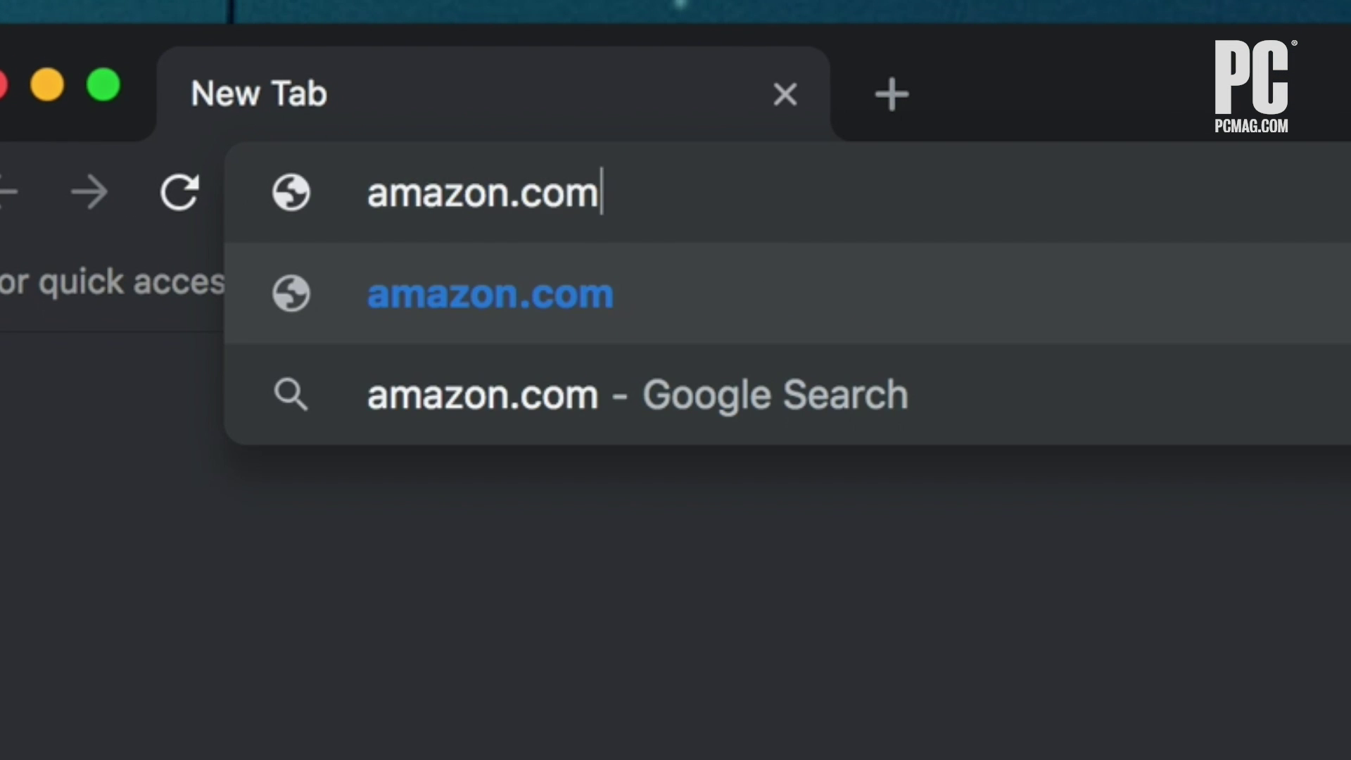
key("Return")
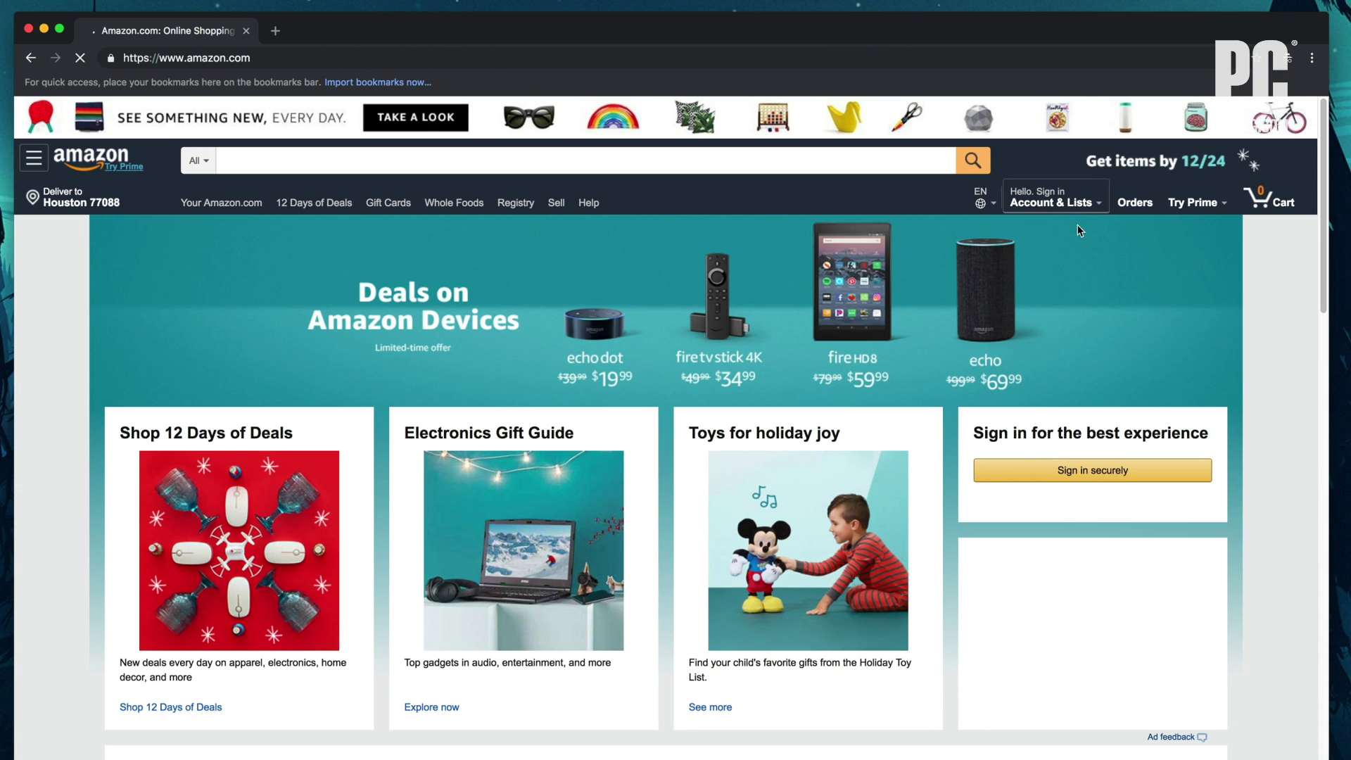
mouse_move(1053, 198)
left_click(1064, 238)
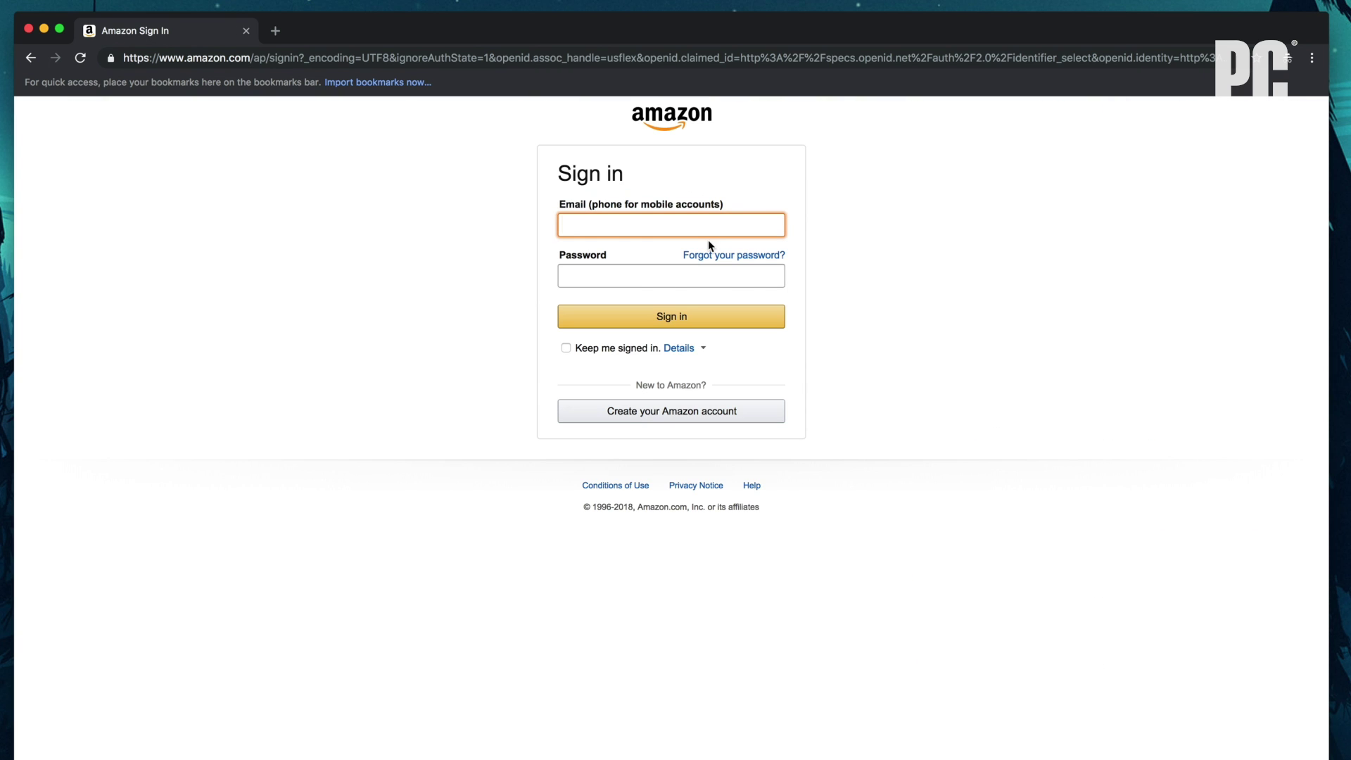
type("ma")
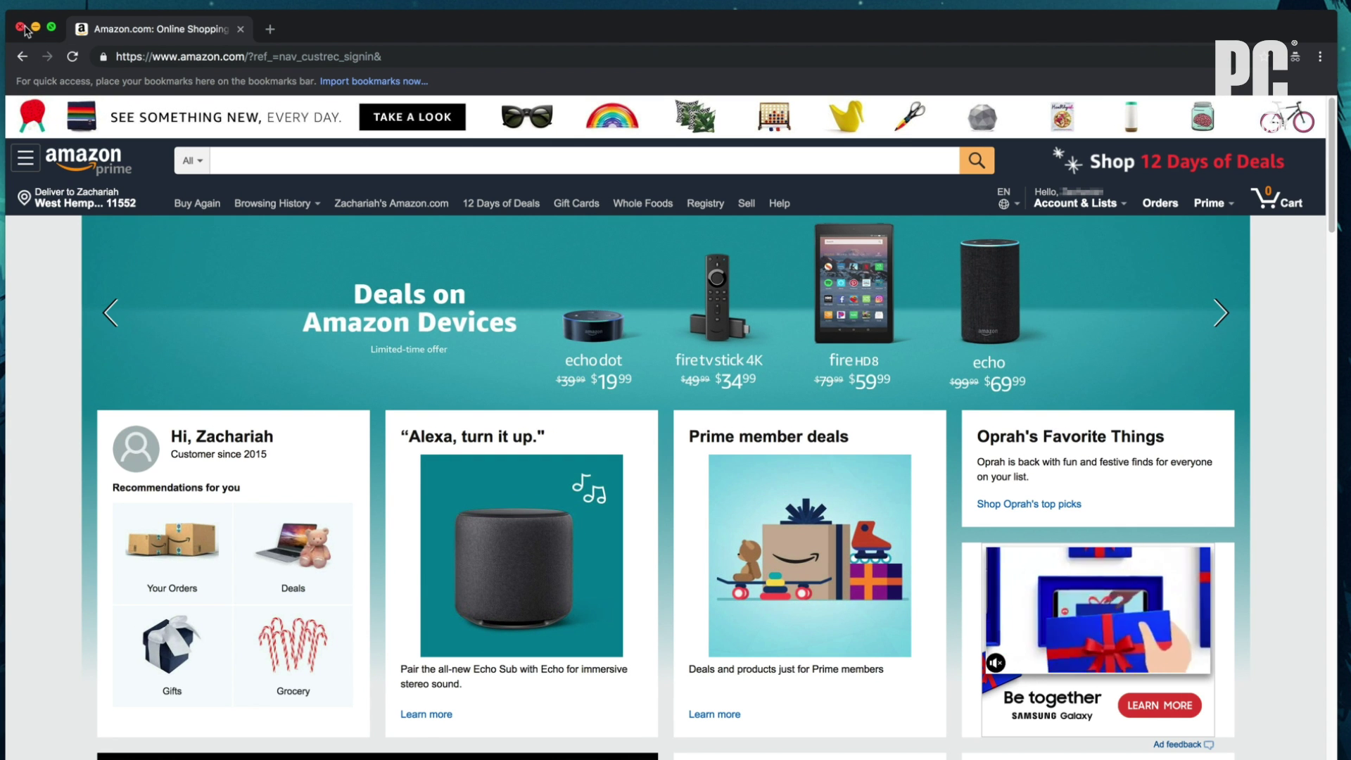
- Close the incognito window, relaunch Chrome and load the Amazon homepage
left_click(20, 29)
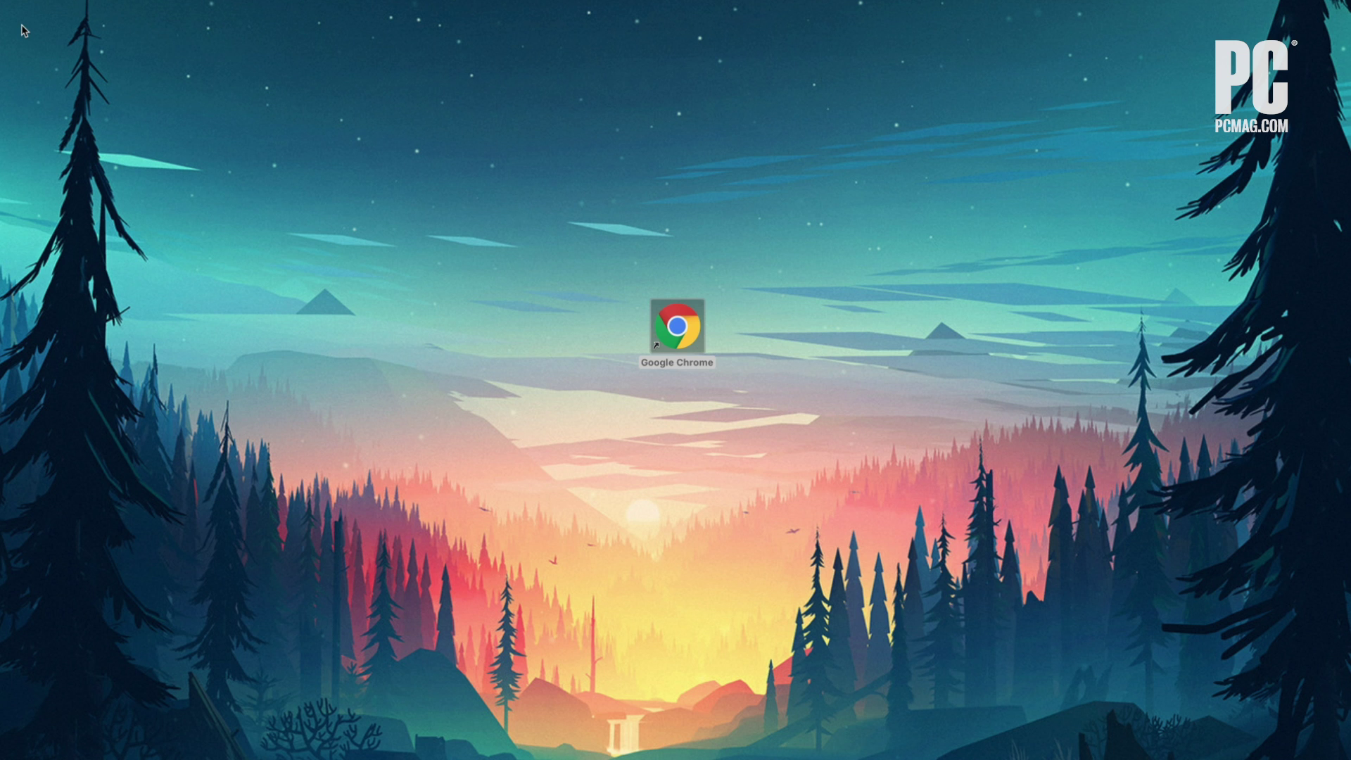
double_click(703, 335)
type("amazon.com")
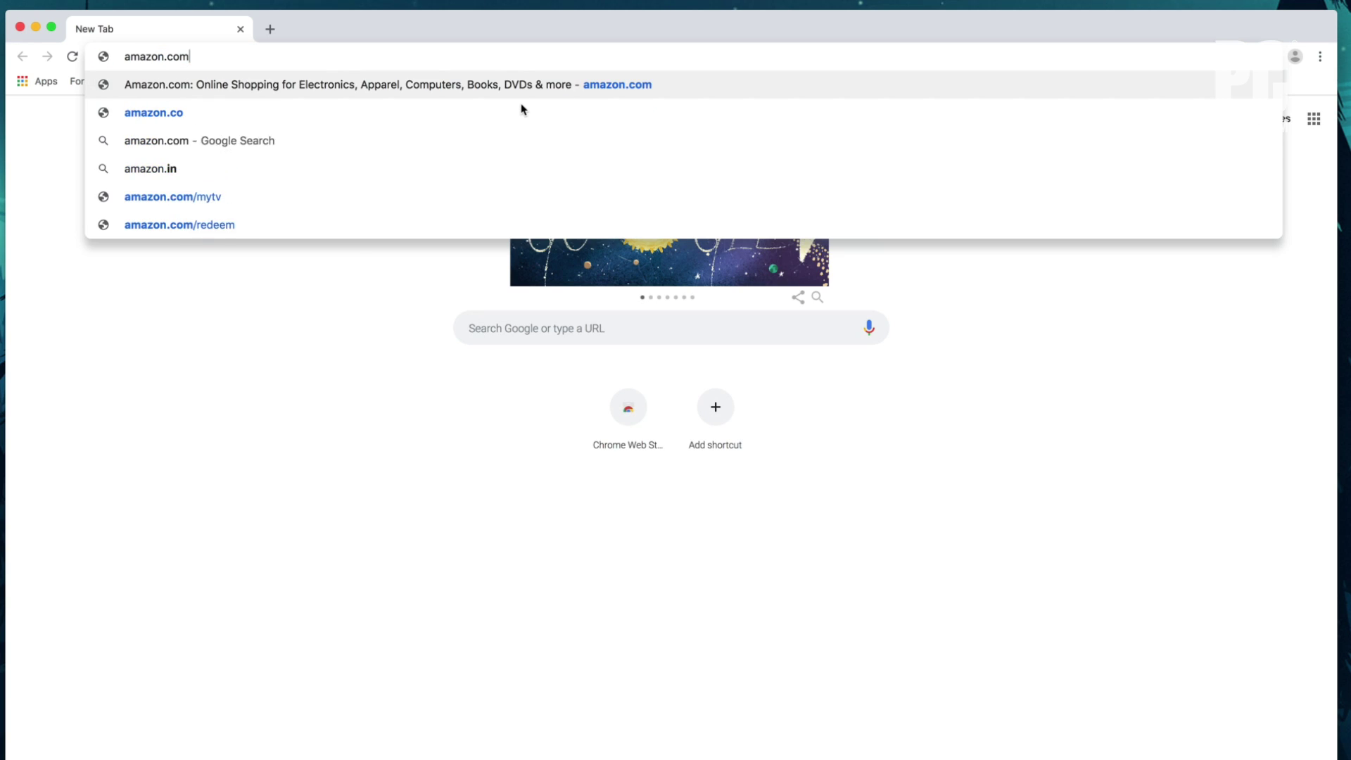
key("Return")
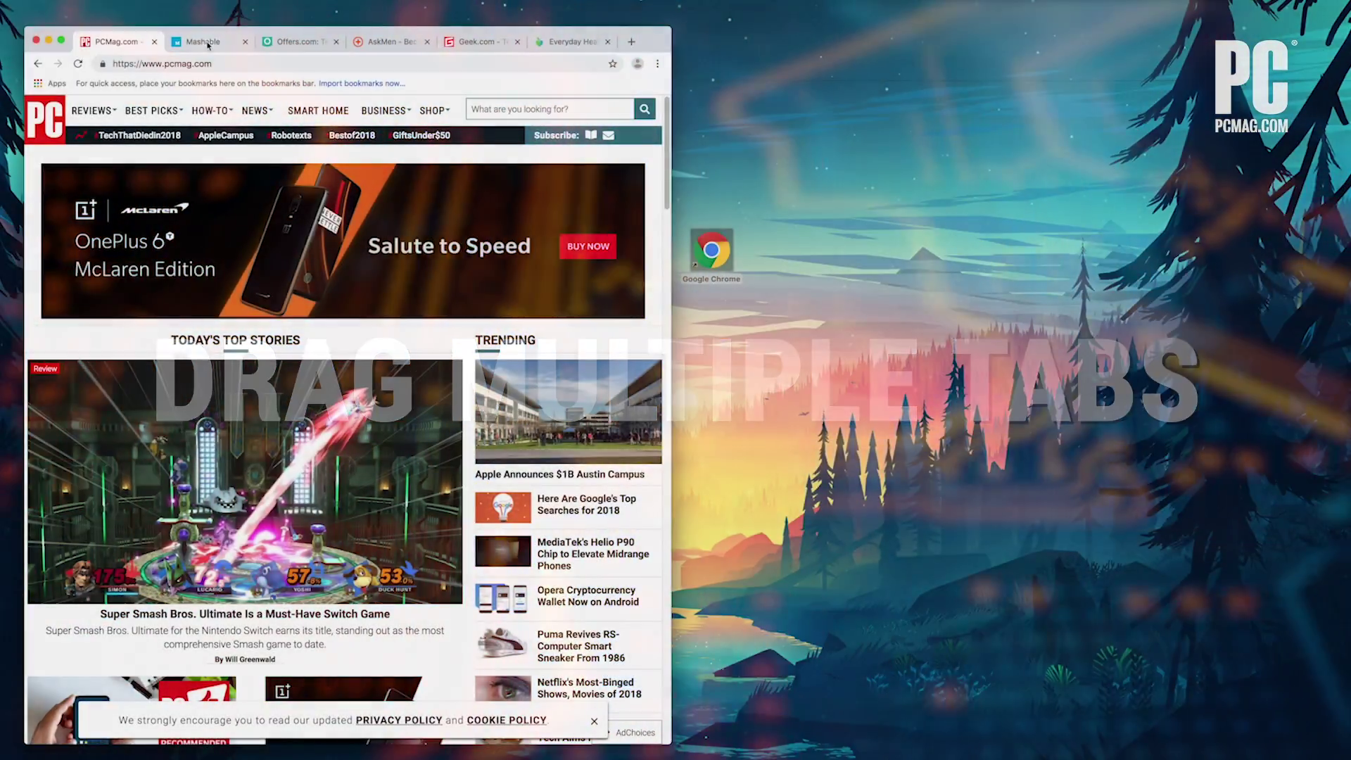
- Split Mashable into its own window and move Everyday Health, Offers.com and Geek.com tabs across
left_click_drag(208, 44, 1045, 46)
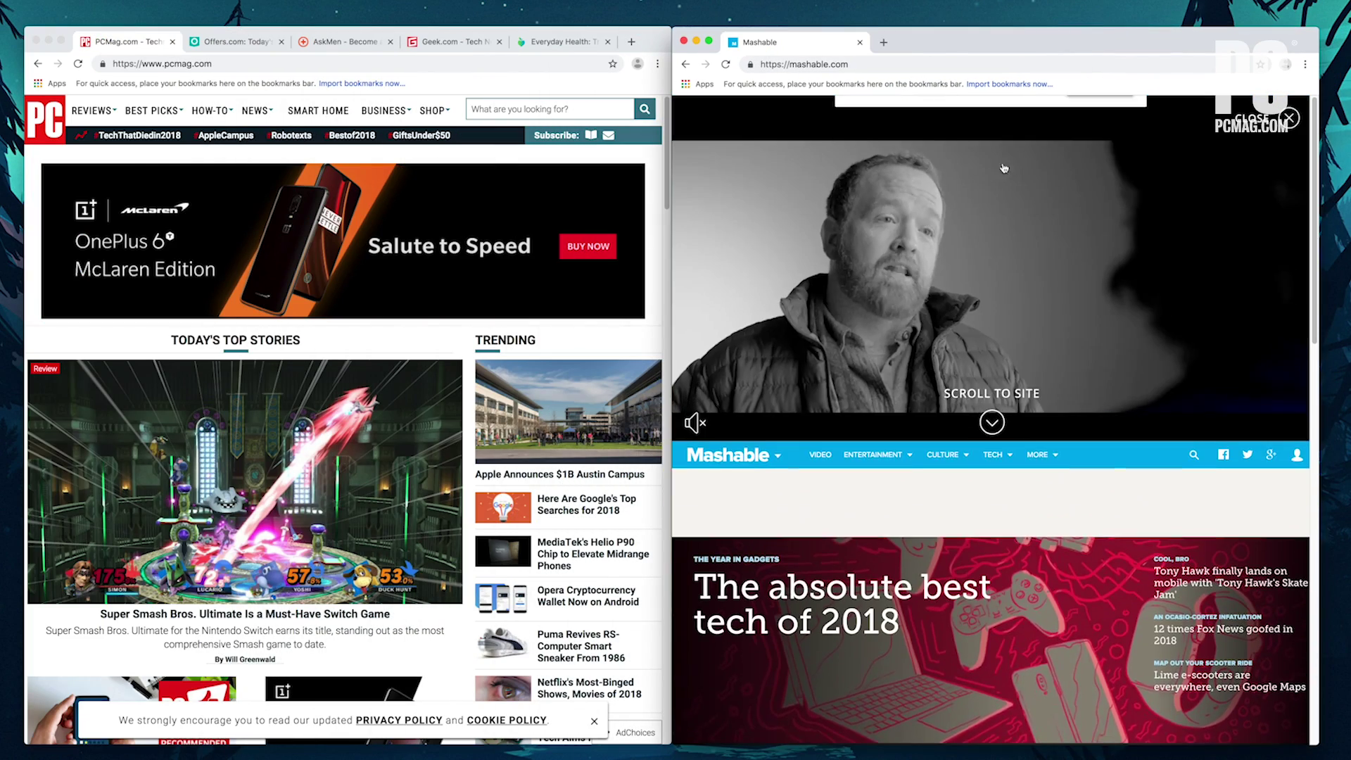
left_click_drag(537, 42, 905, 45)
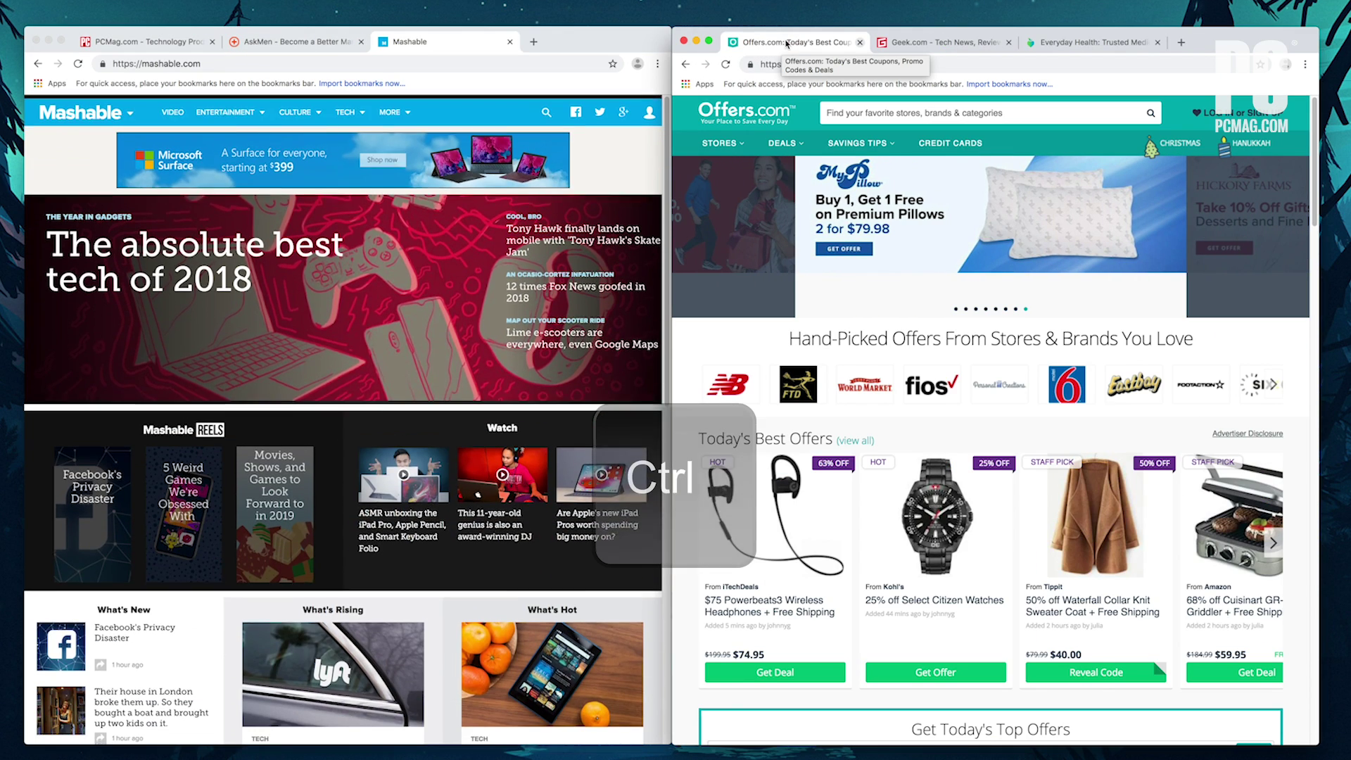
left_click(941, 44, "ctrl")
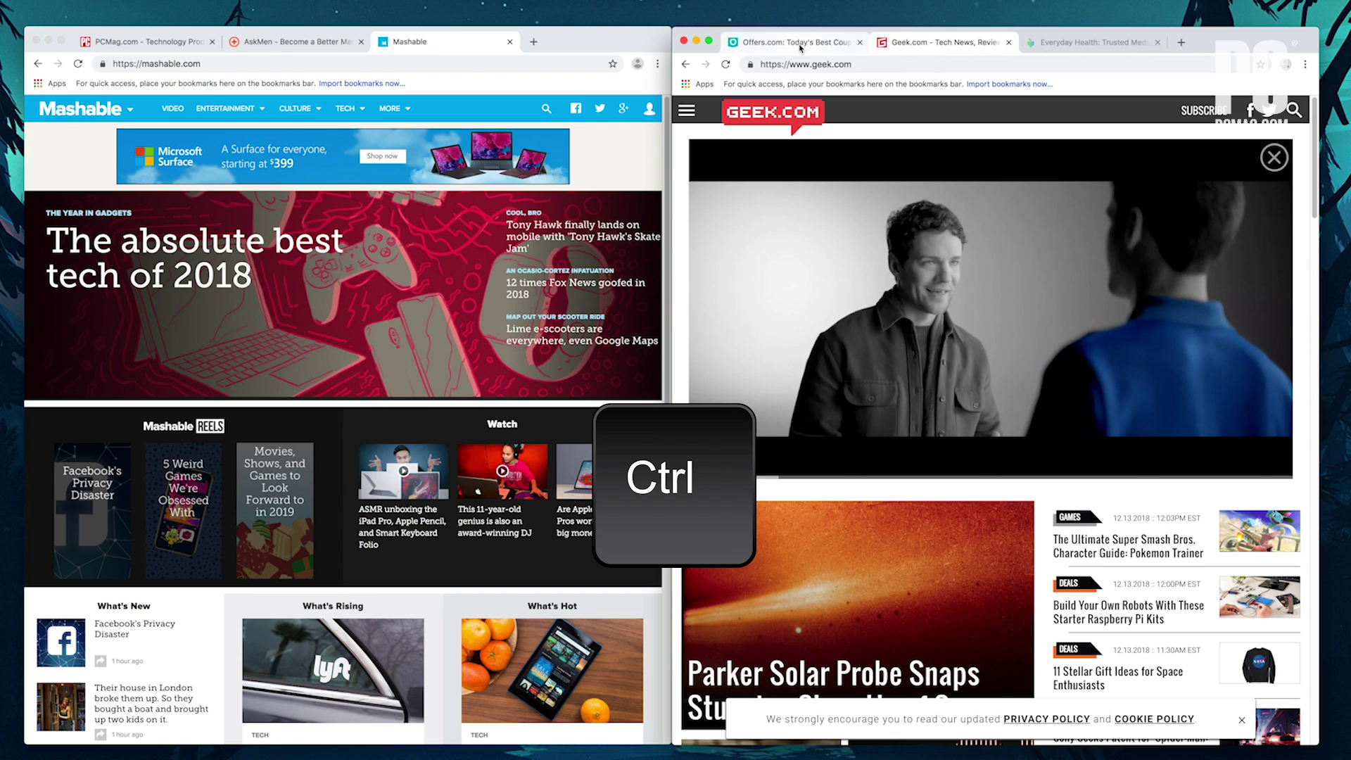
left_click(801, 47, "ctrl")
left_click_drag(800, 46, 497, 47)
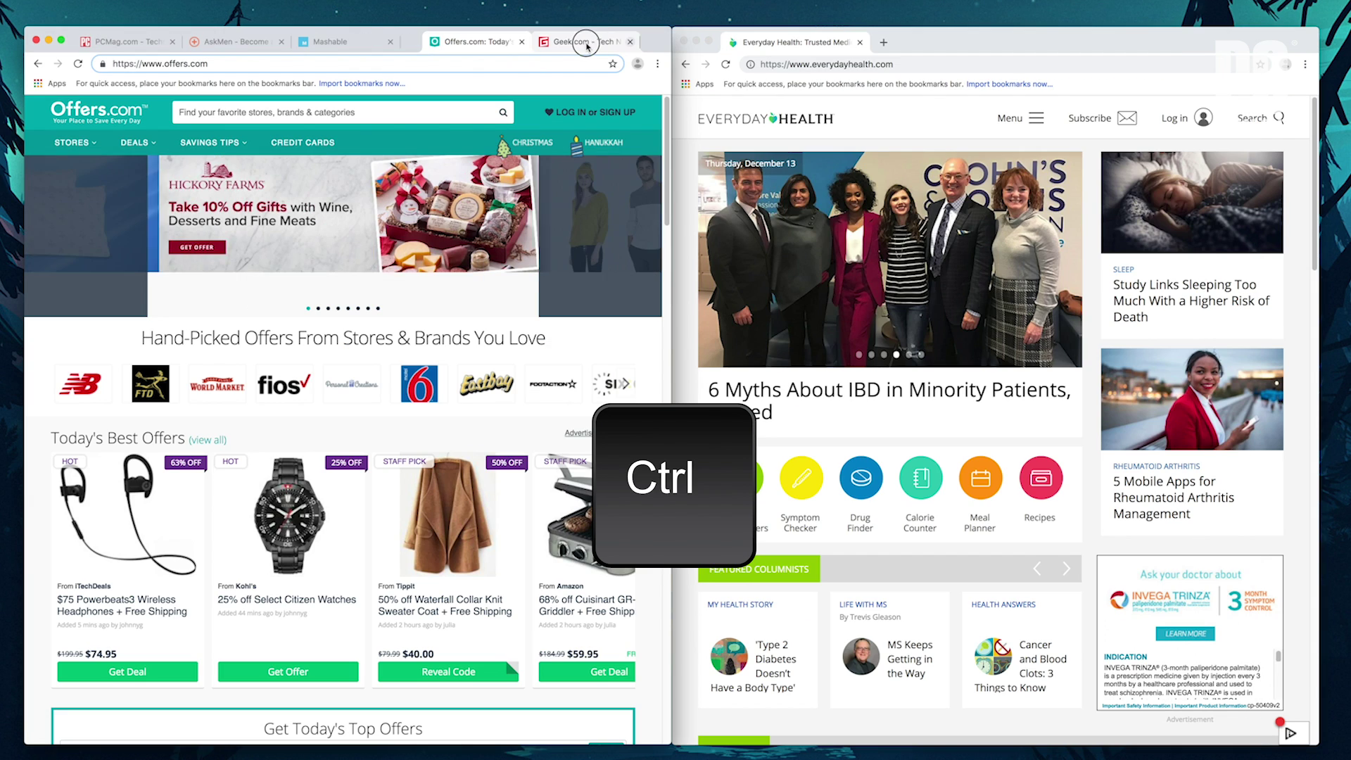
- Move the four selected tabs, including Mashable and AskMen, into the right window
left_click(336, 42)
left_click(242, 43, "ctrl")
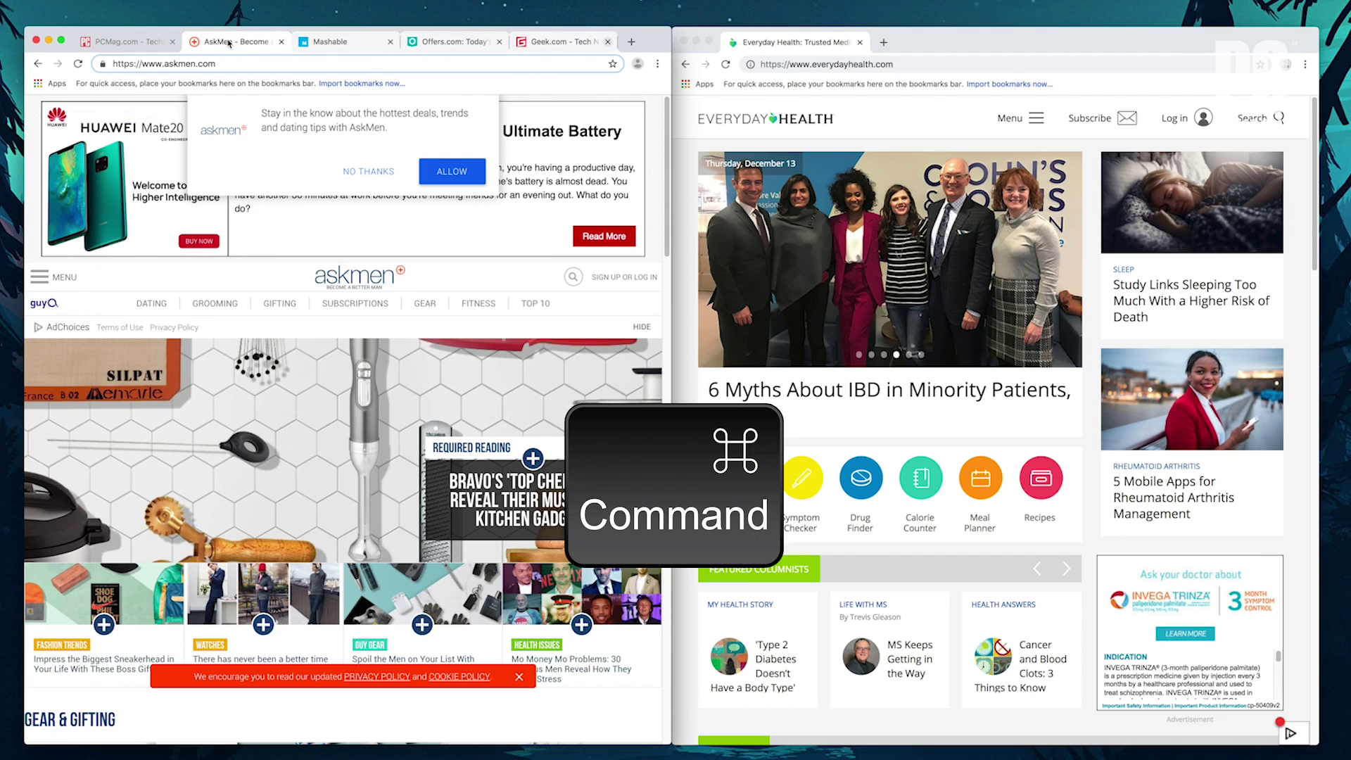
left_click_drag(242, 42, 813, 43)
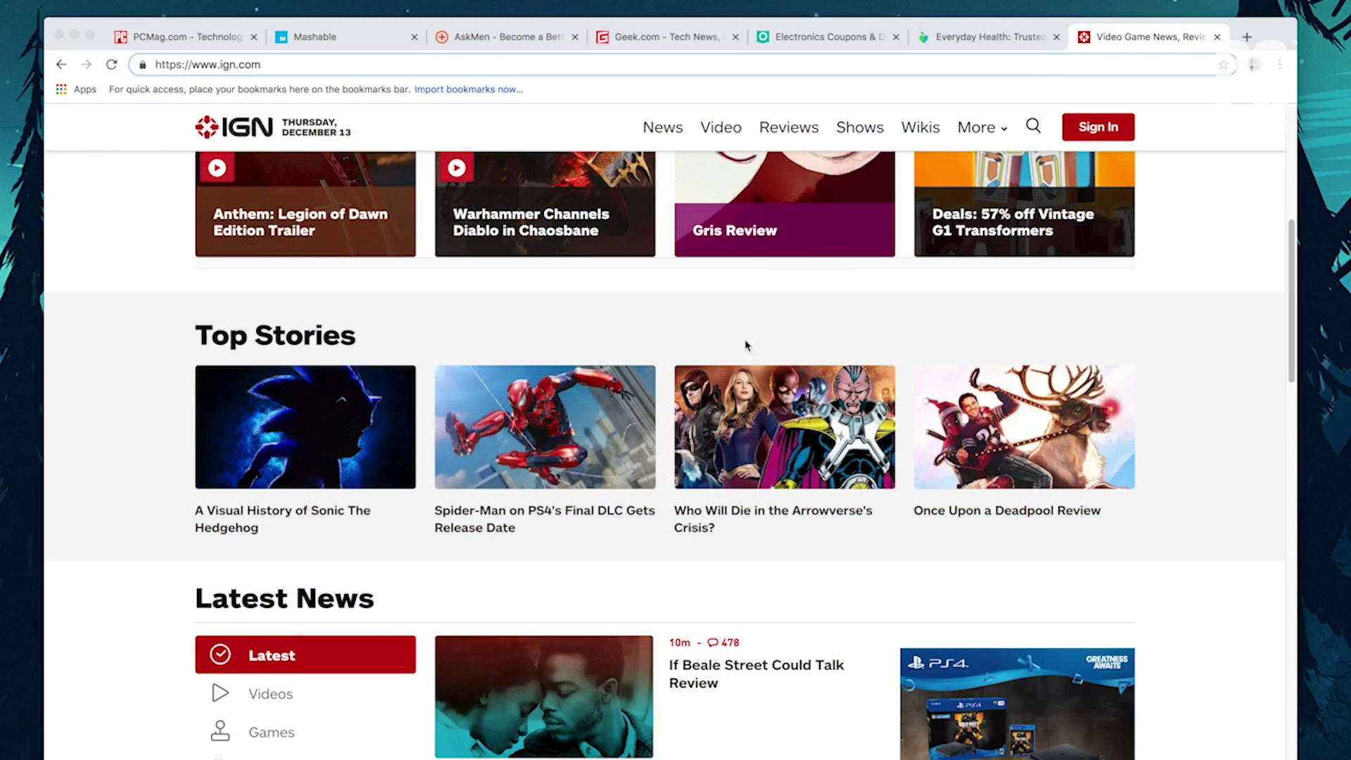
- Close the IGN, Everyday Health, Electronics Coupons and Geek.com tabs
left_click(1216, 38)
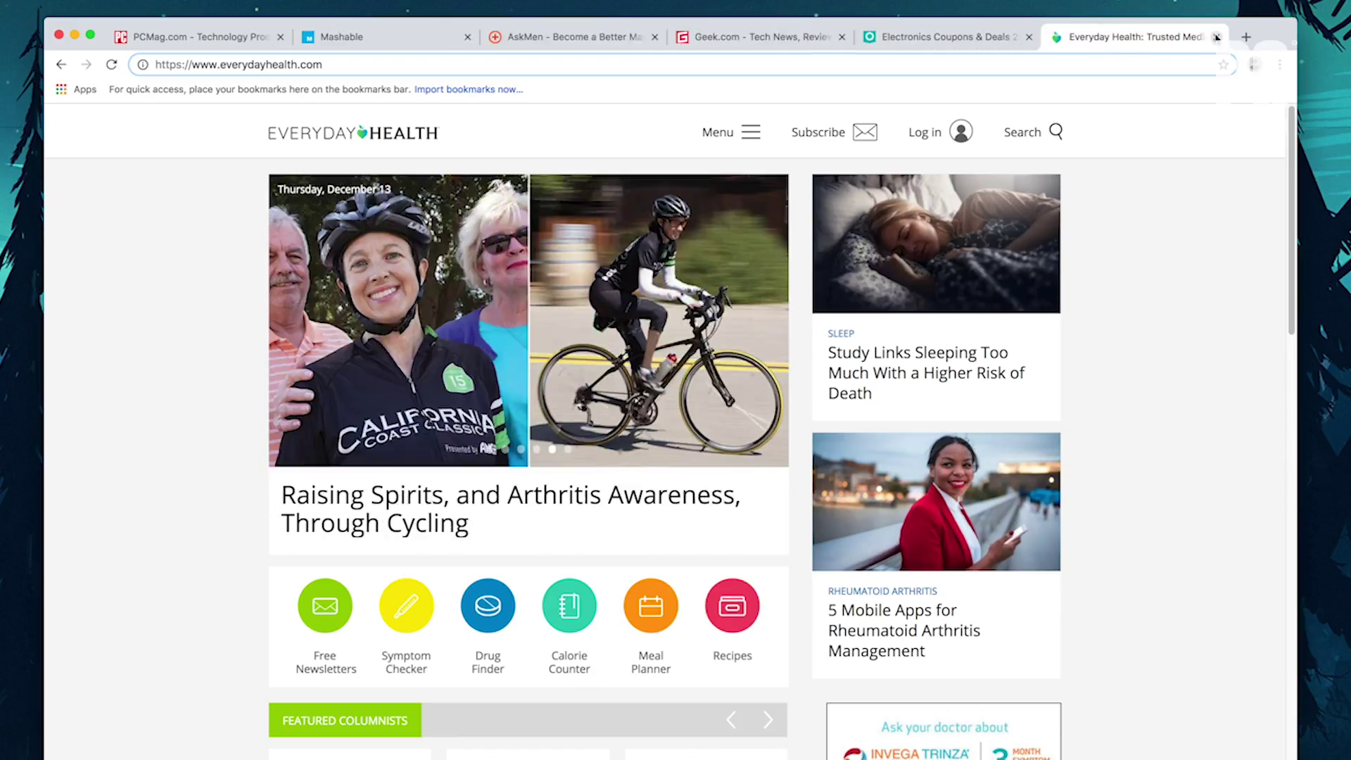
left_click(1216, 37)
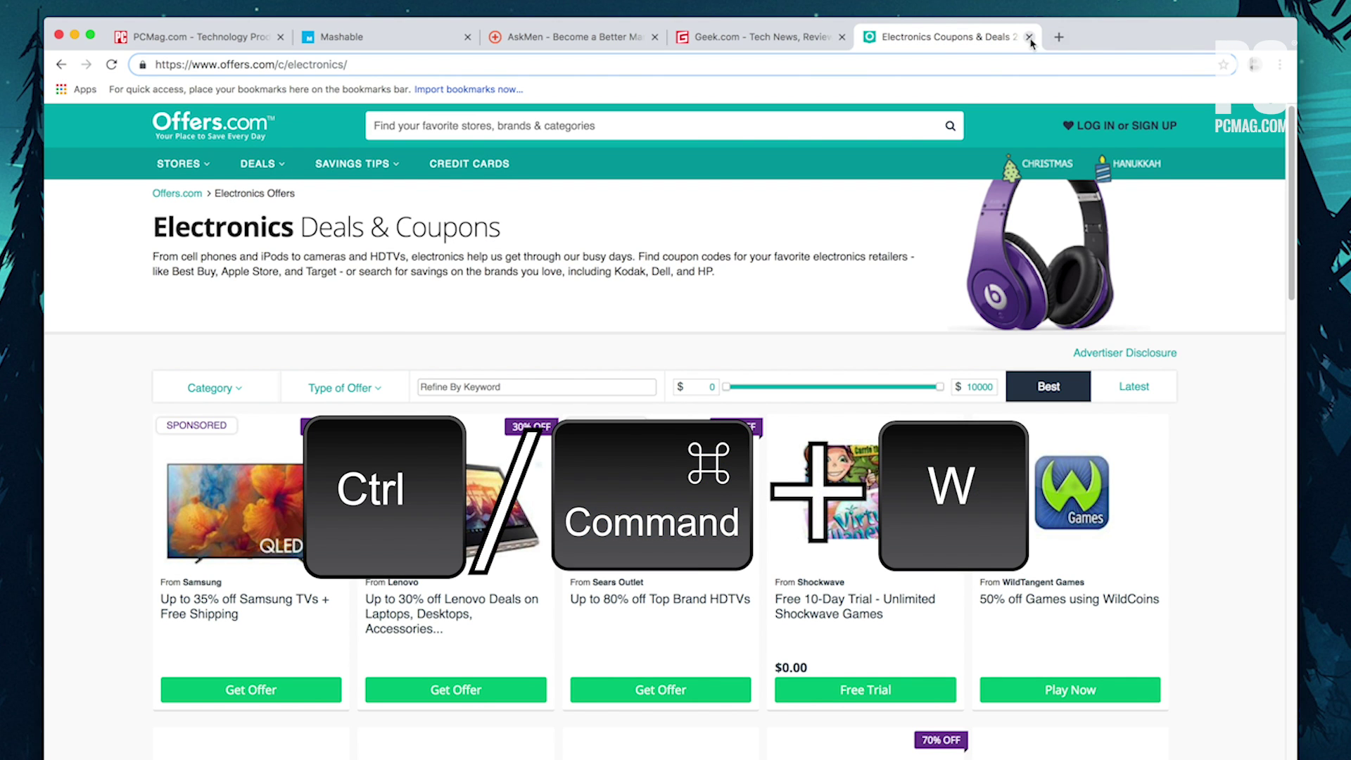
left_click(1029, 38)
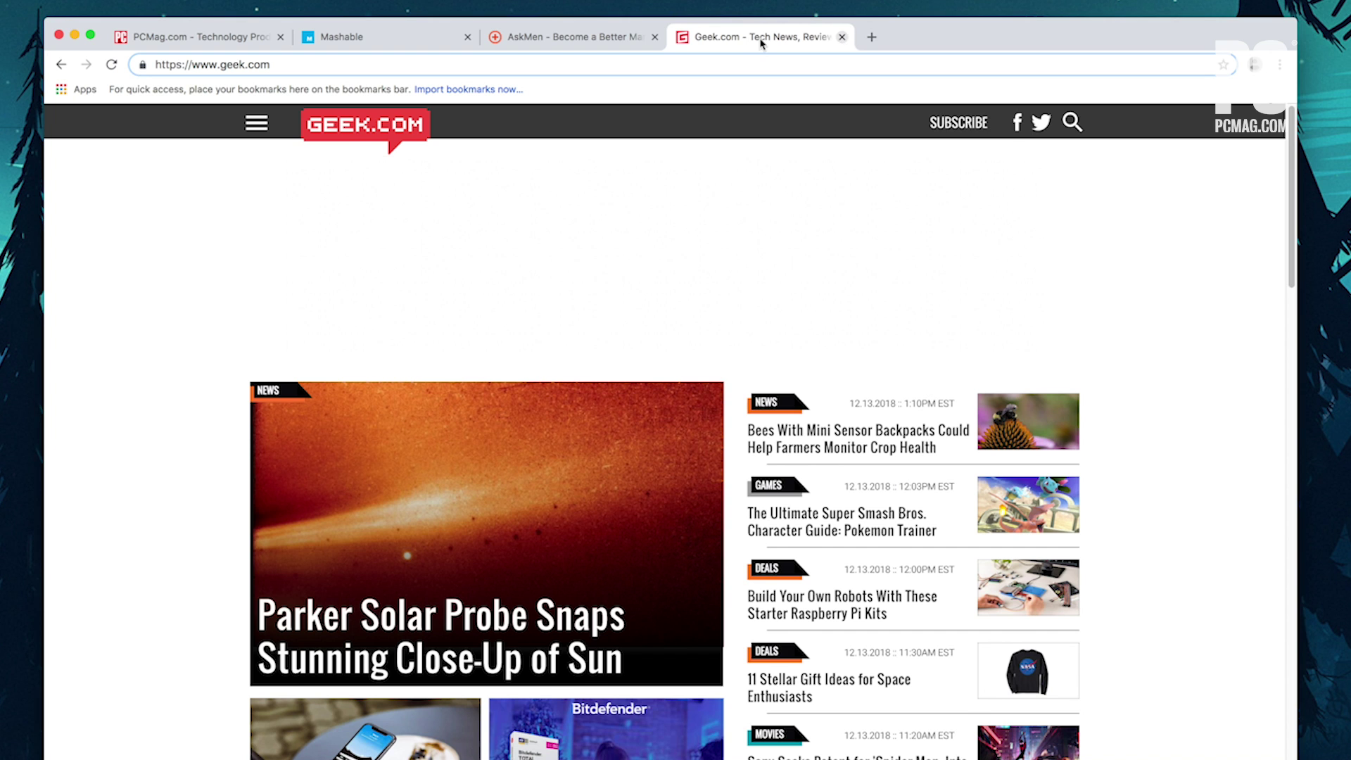
left_click(842, 36)
- Reopen the closed tabs, including Electronics Coupons, via Reopen Closed Tab and Cmd+Shift+T
right_click(611, 42)
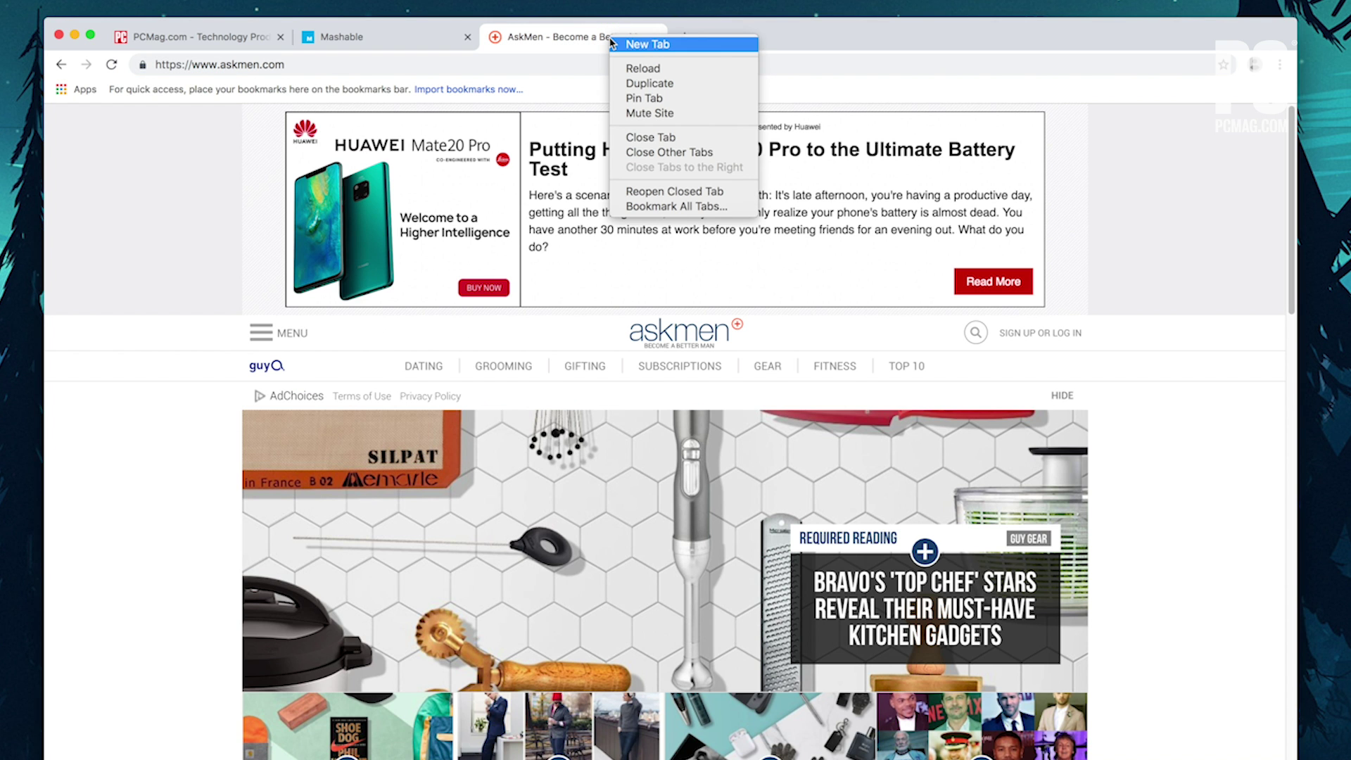
left_click(670, 195)
right_click(797, 37)
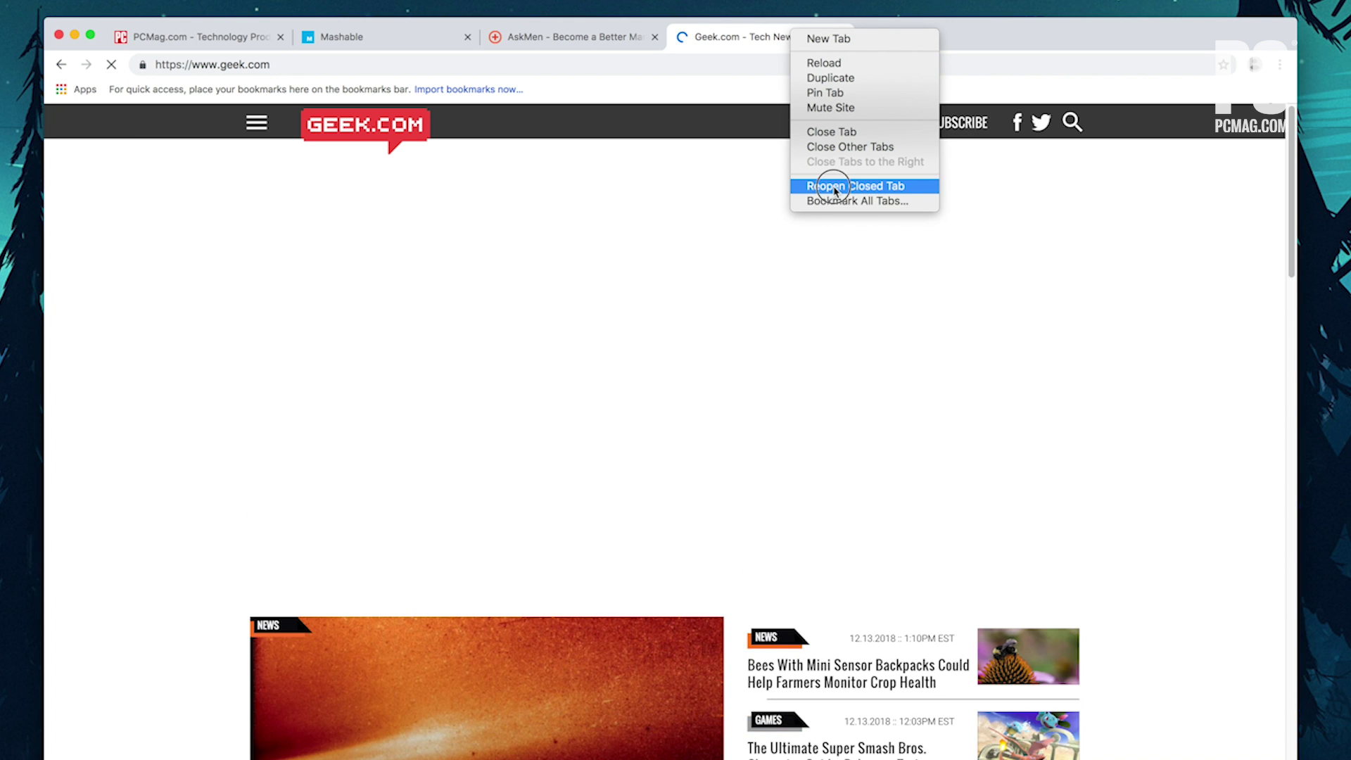
left_click(835, 190)
key("super+shift+t")
key("super+shift+t")
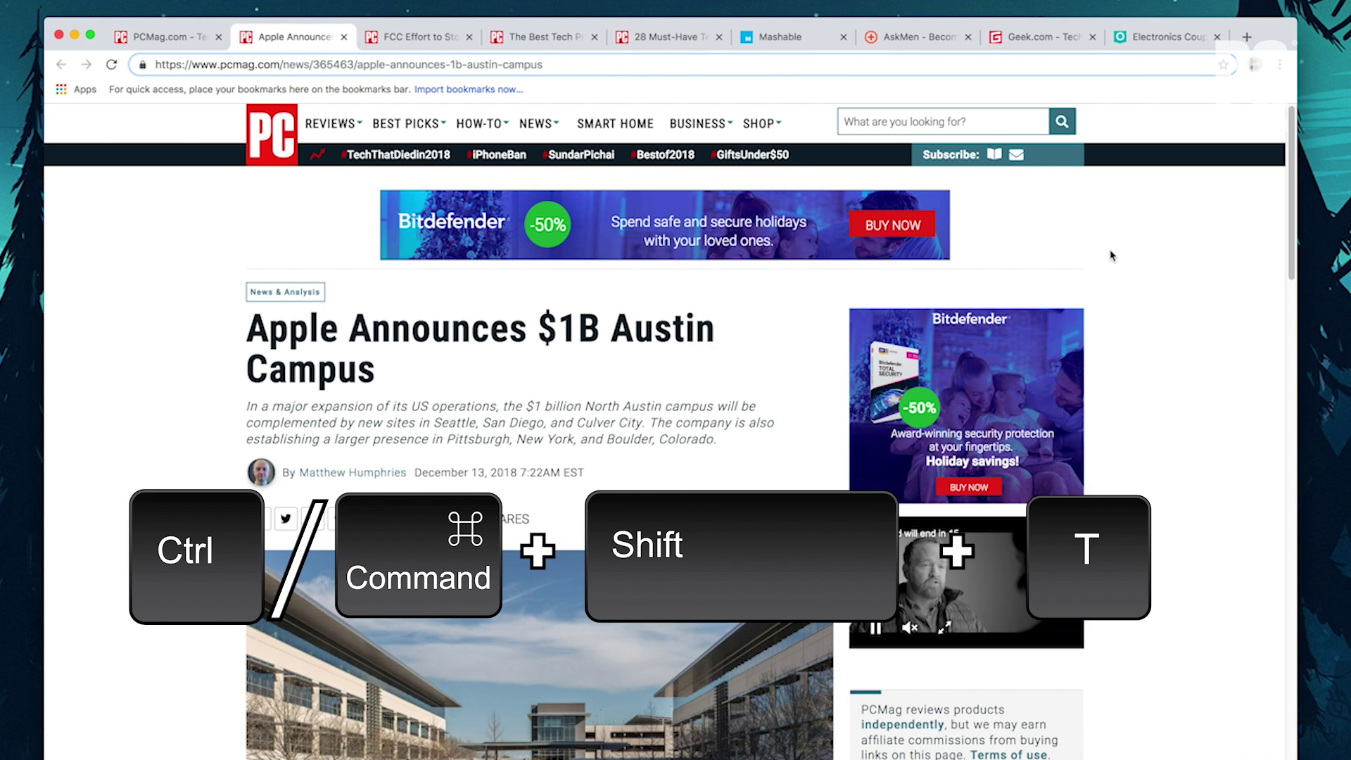
key("super+shift+t")
- Close three tabs with Cmd+W, then restore them with Cmd+Shift+T
key("super+w")
key("super+w")
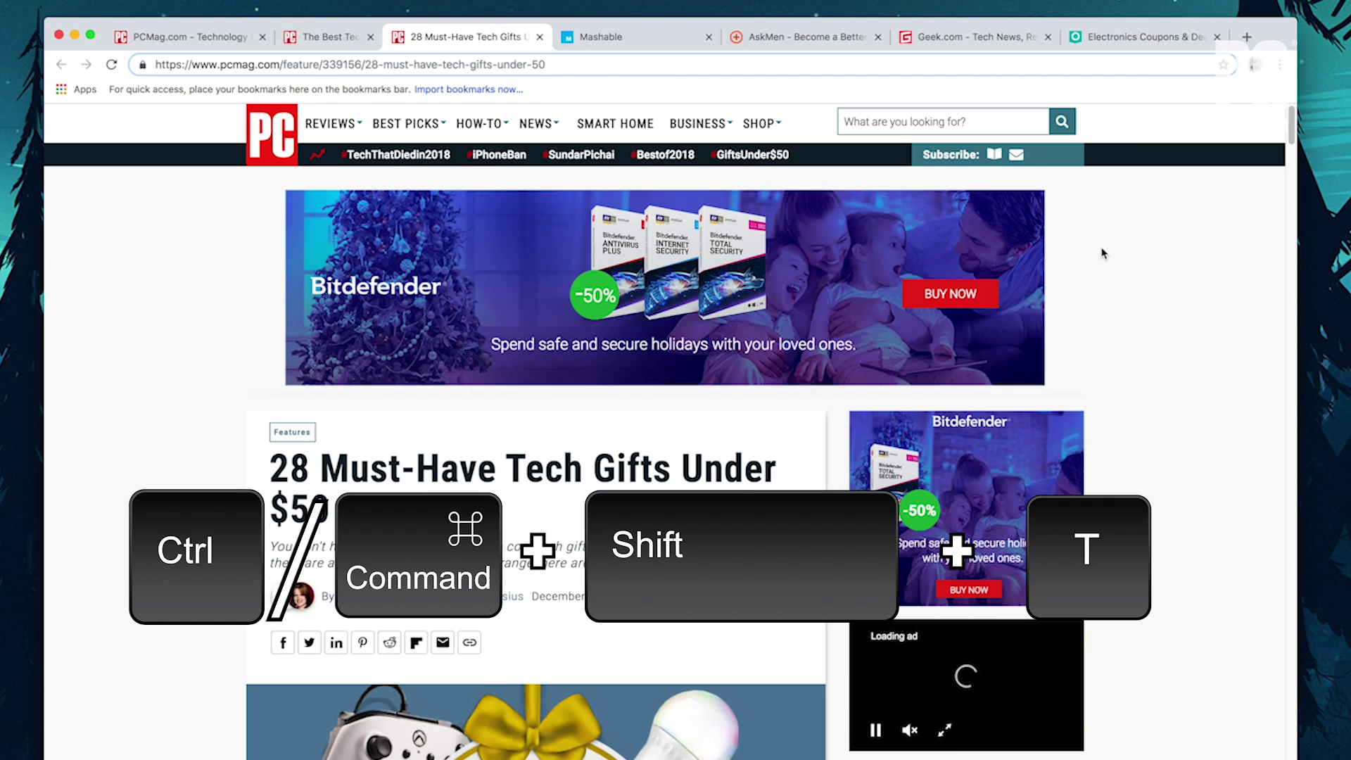
key("super+w")
key("super+w")
key("super+w")
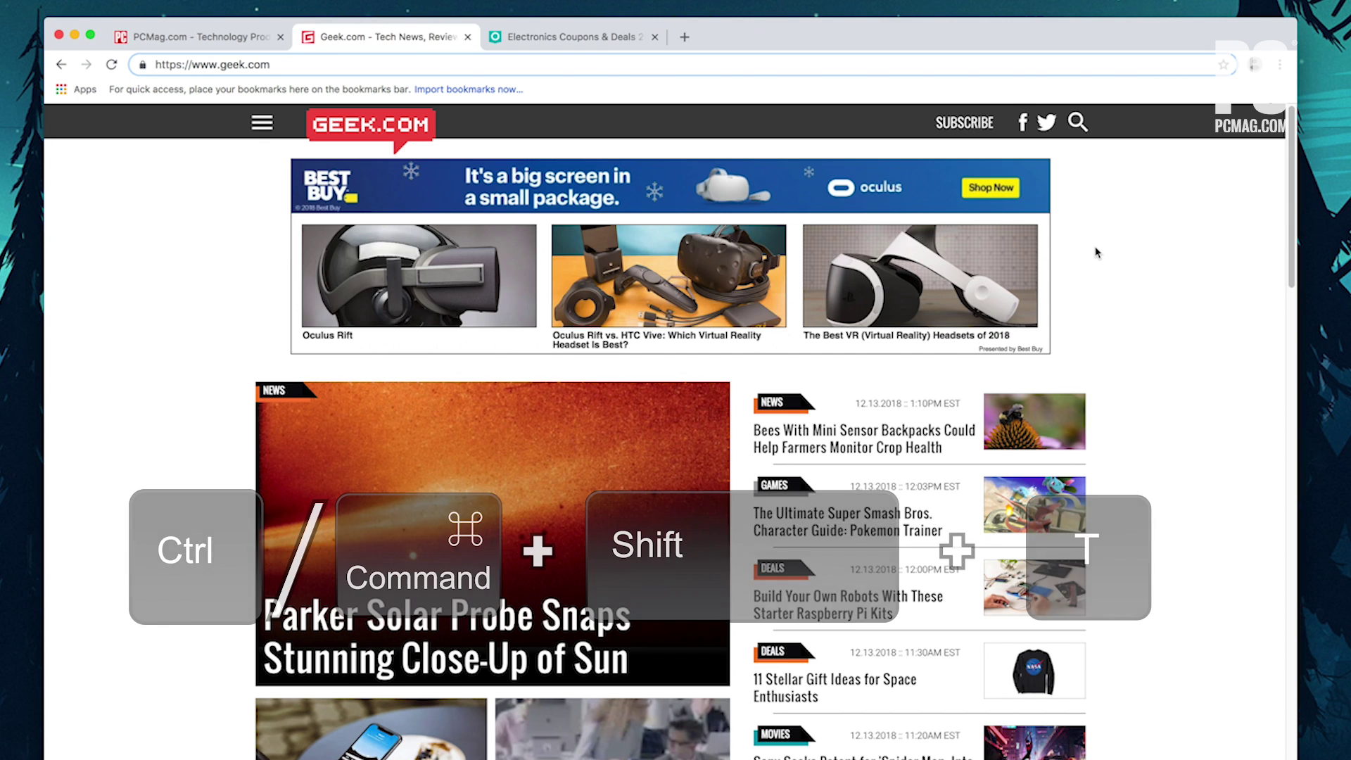
key("super+w")
key("super+w")
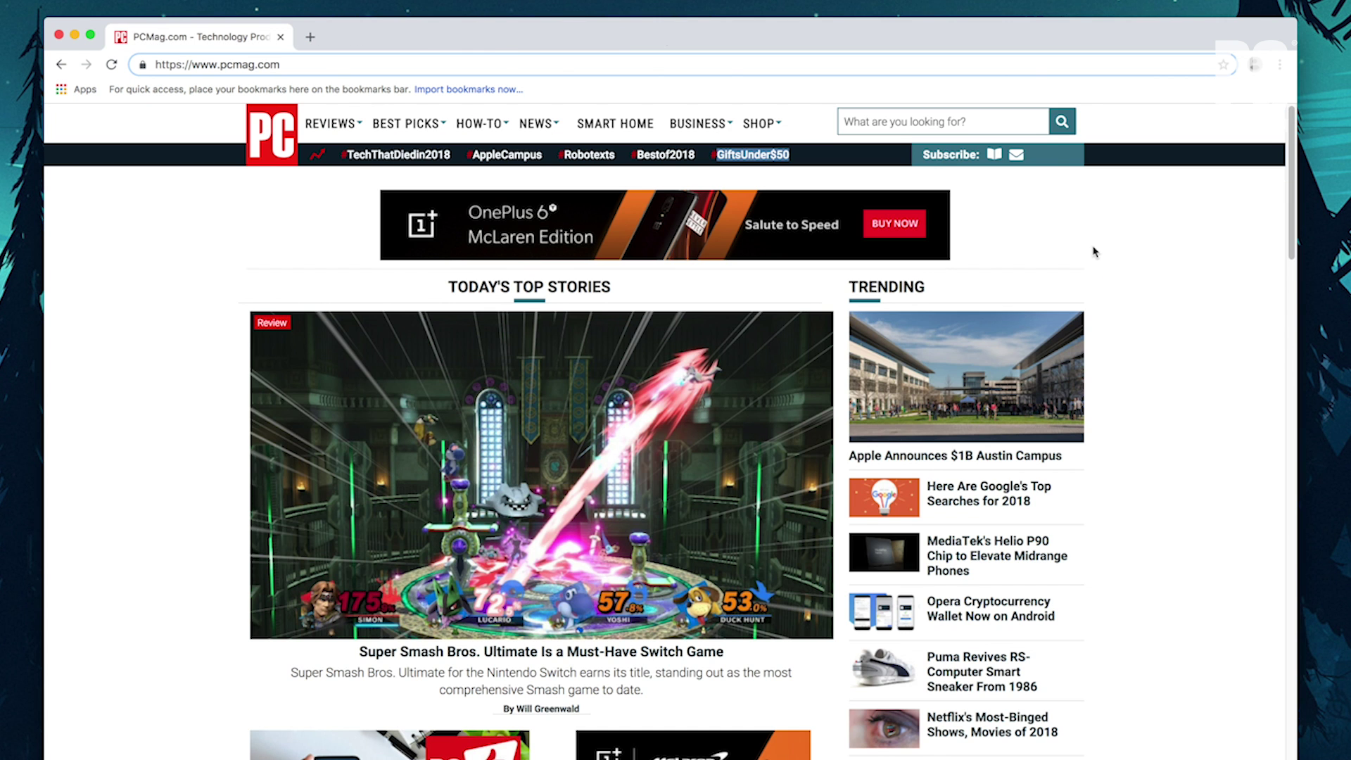
key("super+shift+t")
key("super+shift+t")
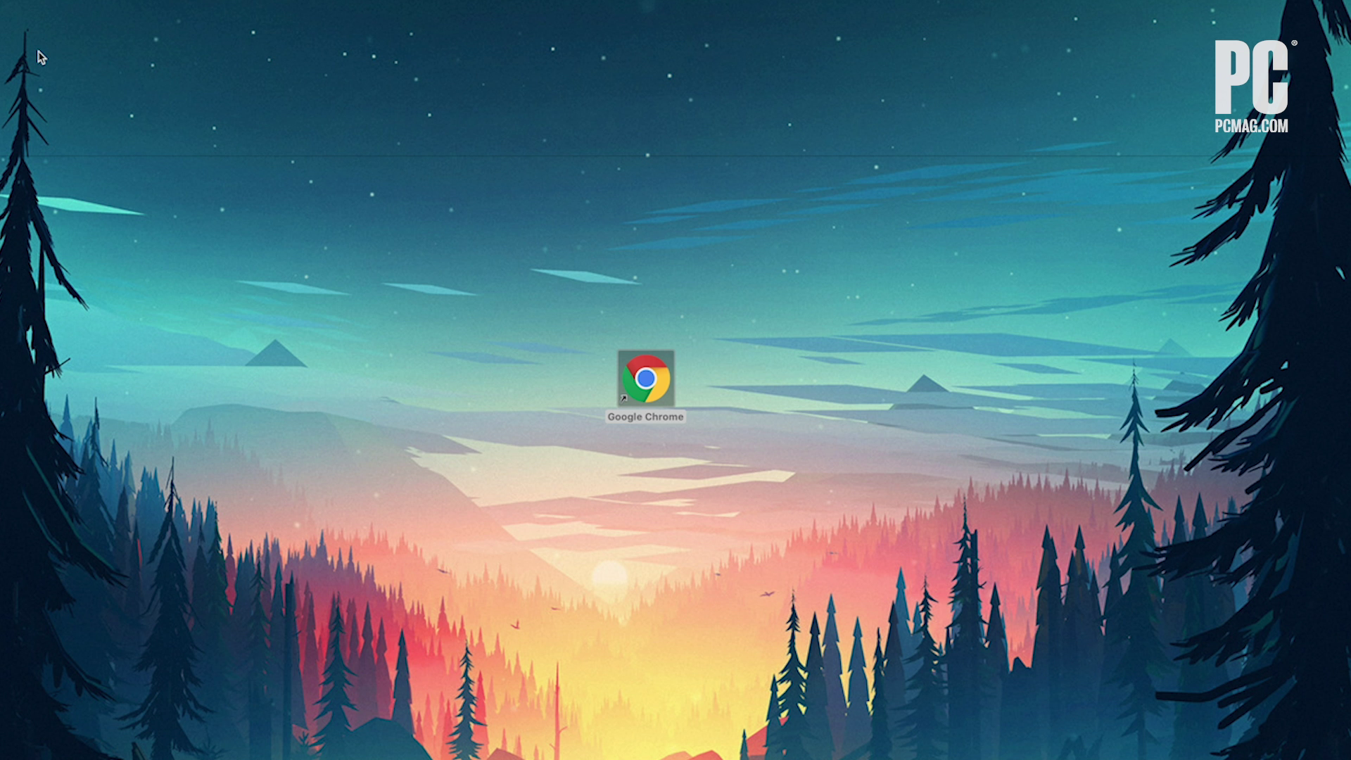
- Relaunch Chrome from the desktop and restore the previously closed window from the New Tab menu
double_click(659, 370)
right_click(224, 75)
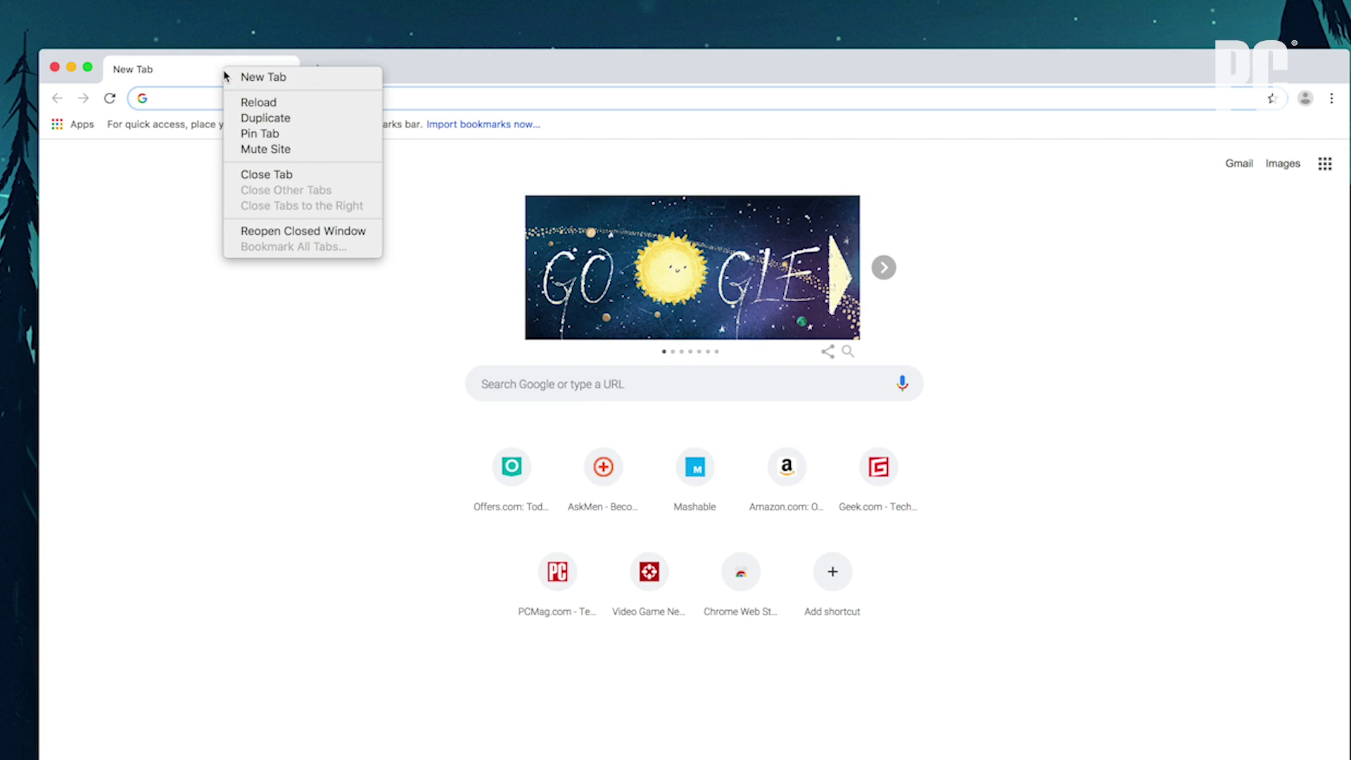
left_click(297, 232)
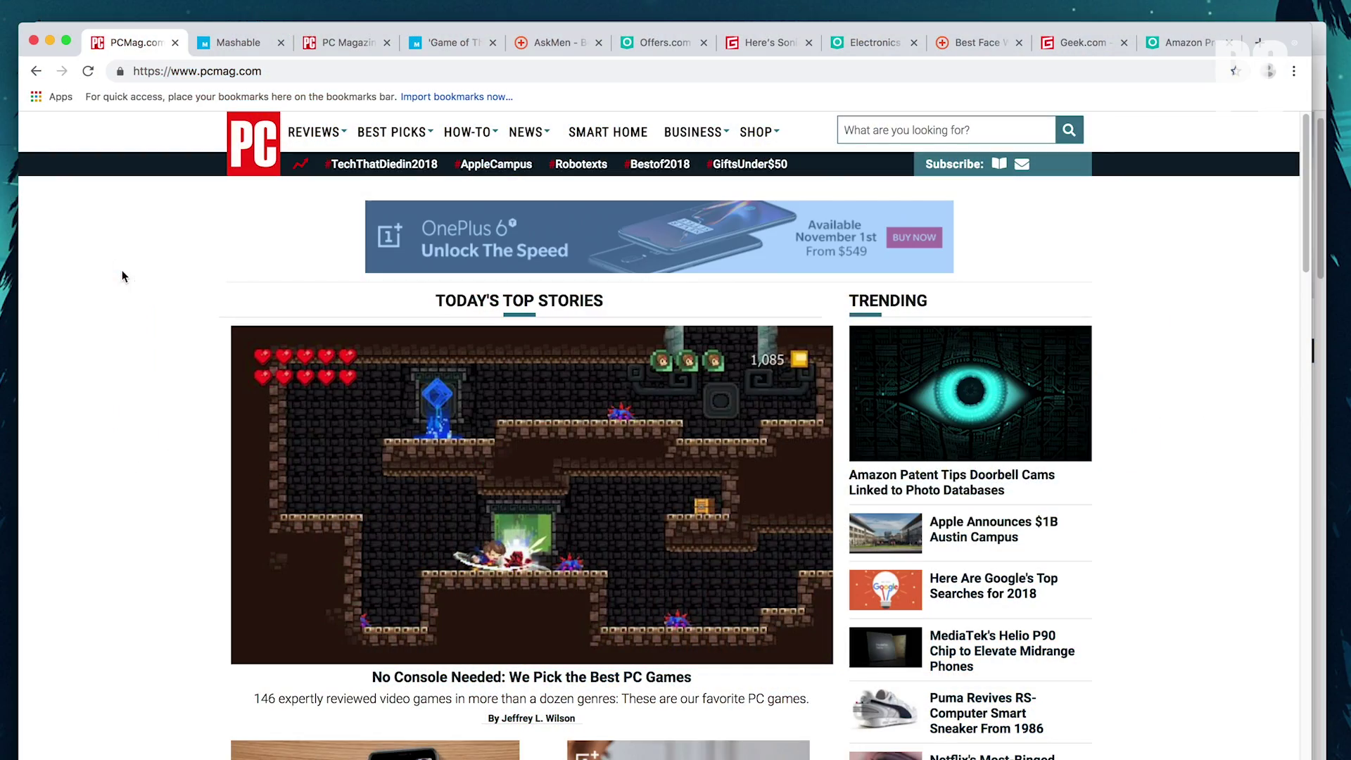
- Move through Mashable and the Game of Thrones tab, then tabs 7, 8 and Amazon promo codes
key("ctrl+Tab")
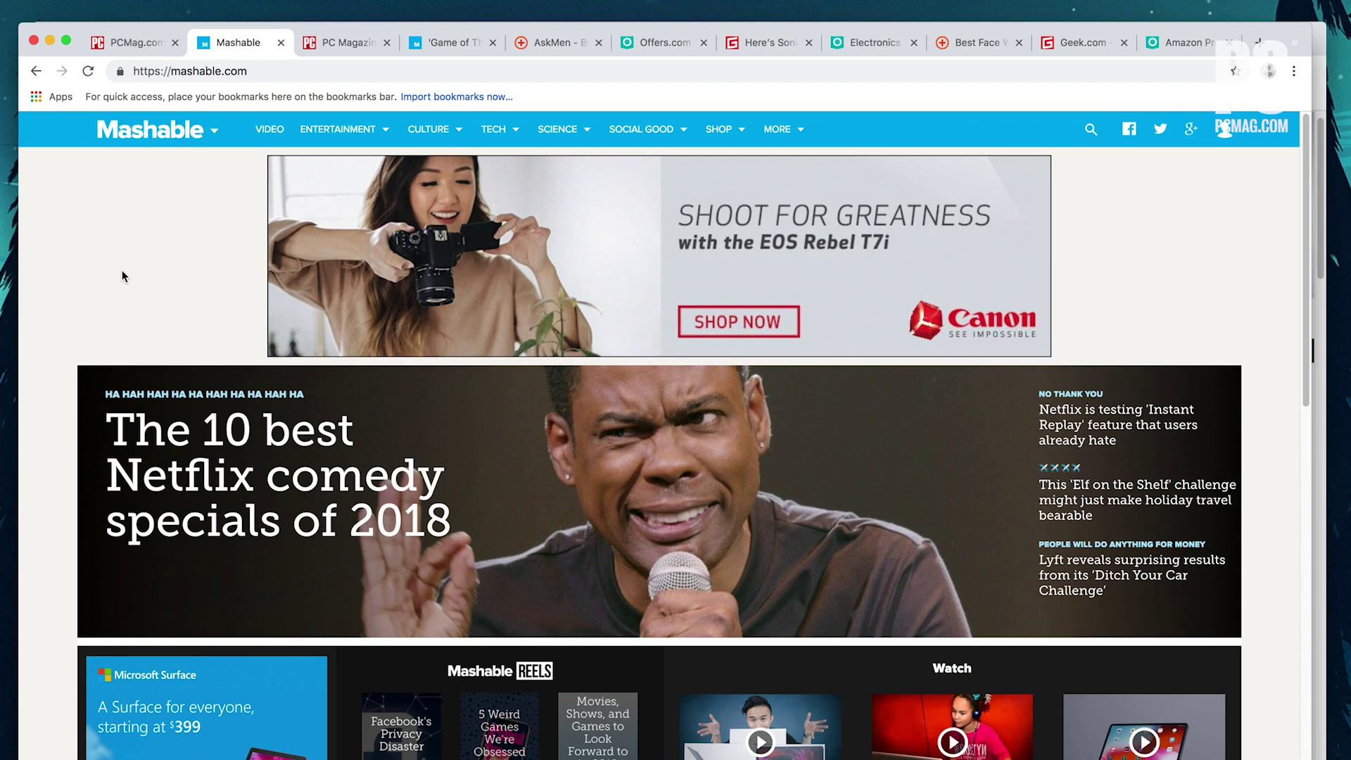
key("ctrl+Tab")
key("ctrl+Tab")
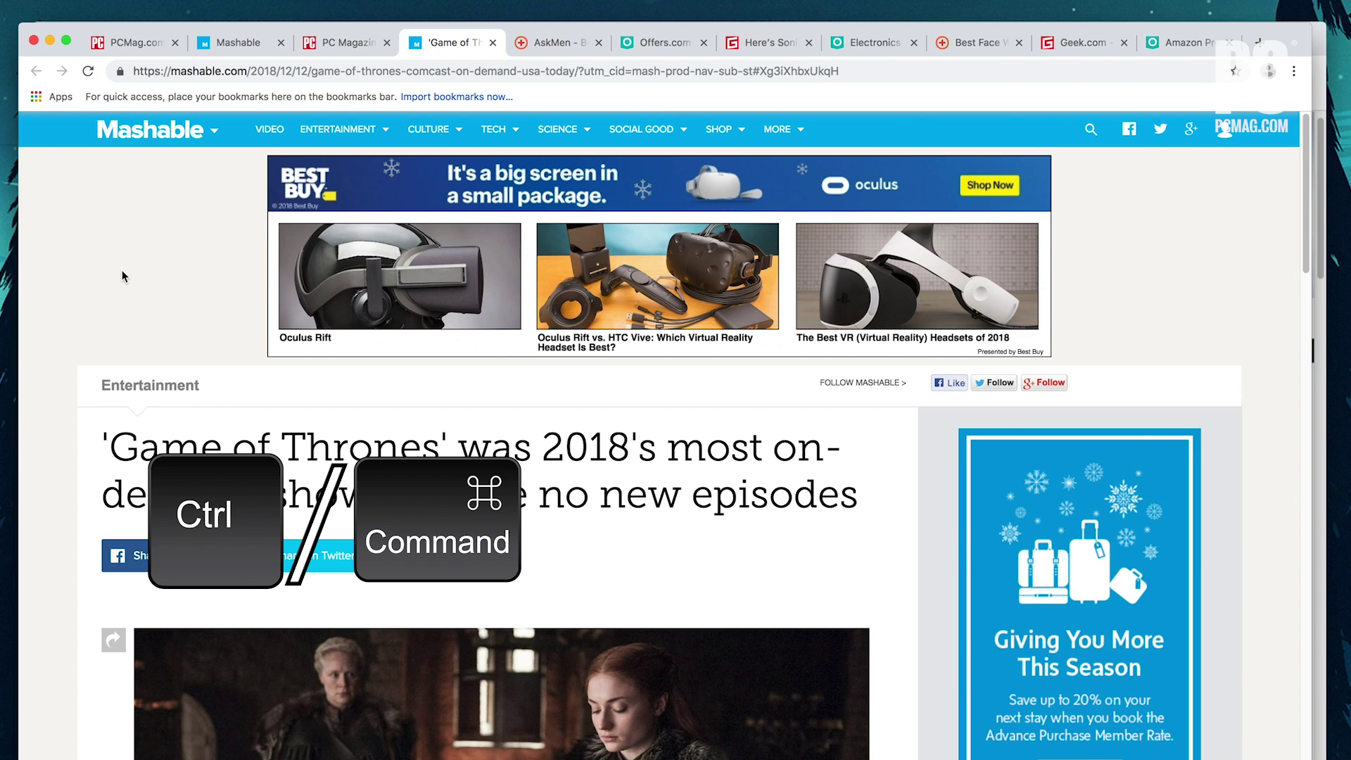
key("ctrl+Tab")
key("ctrl+Tab")
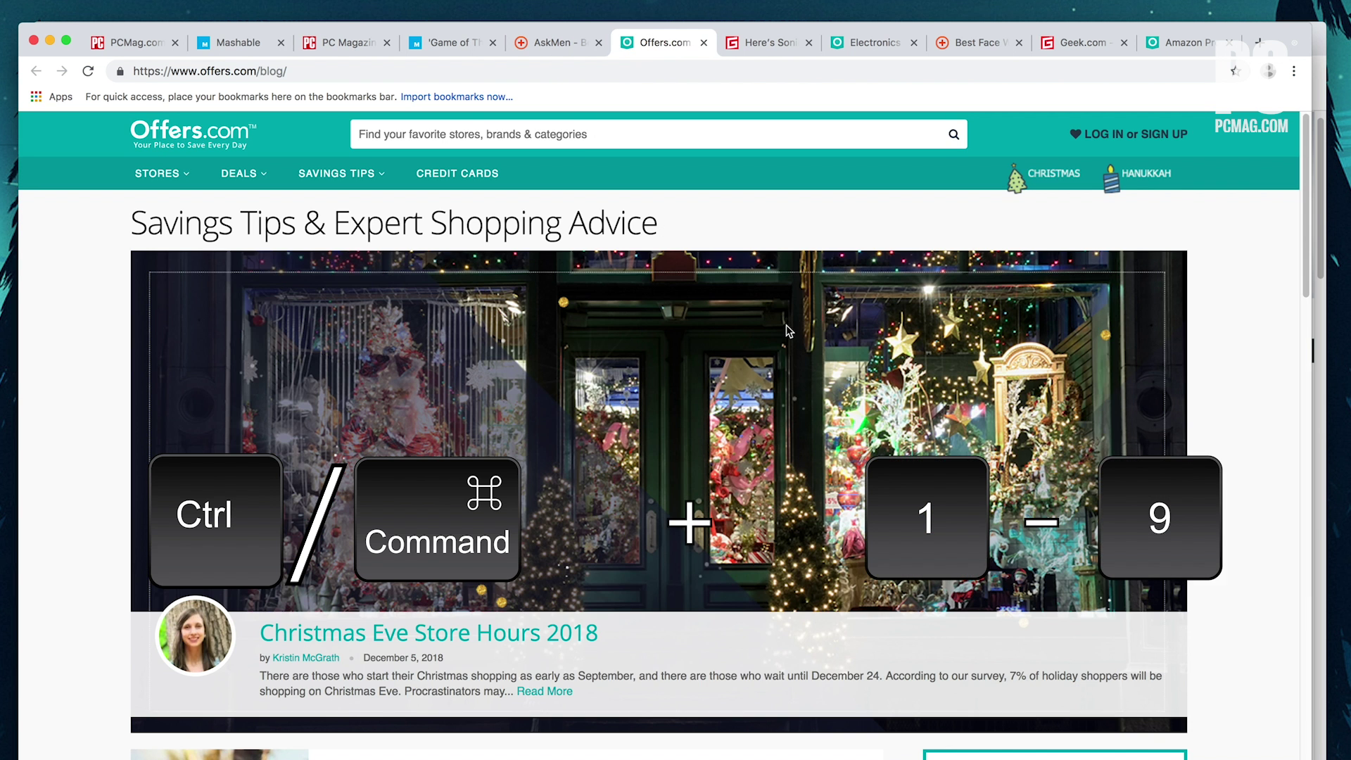
key("ctrl+7")
key("ctrl+8")
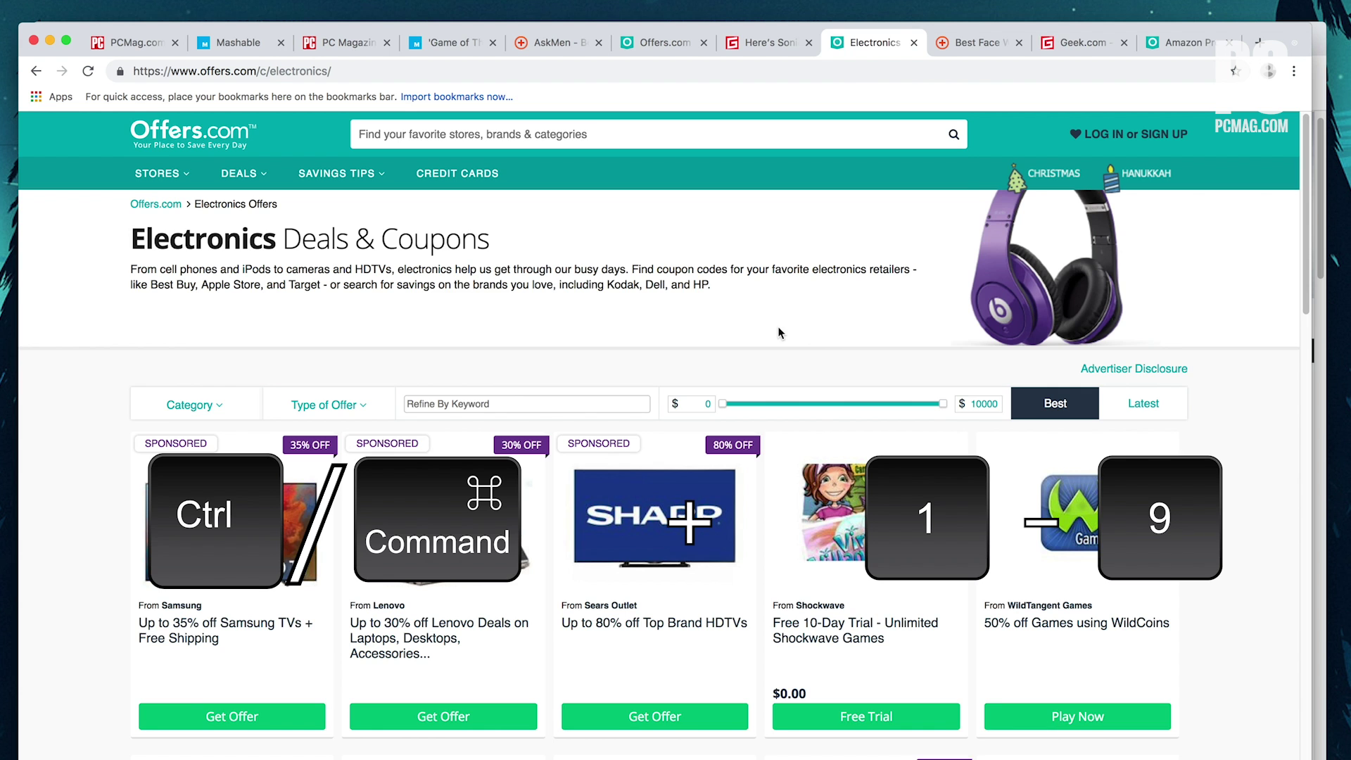
key("ctrl+9")
- Jump among tabs 8, 7, 5, 6 and 4, finishing on the Amazon Promotional Codes tab
key("ctrl+8")
key("ctrl+7")
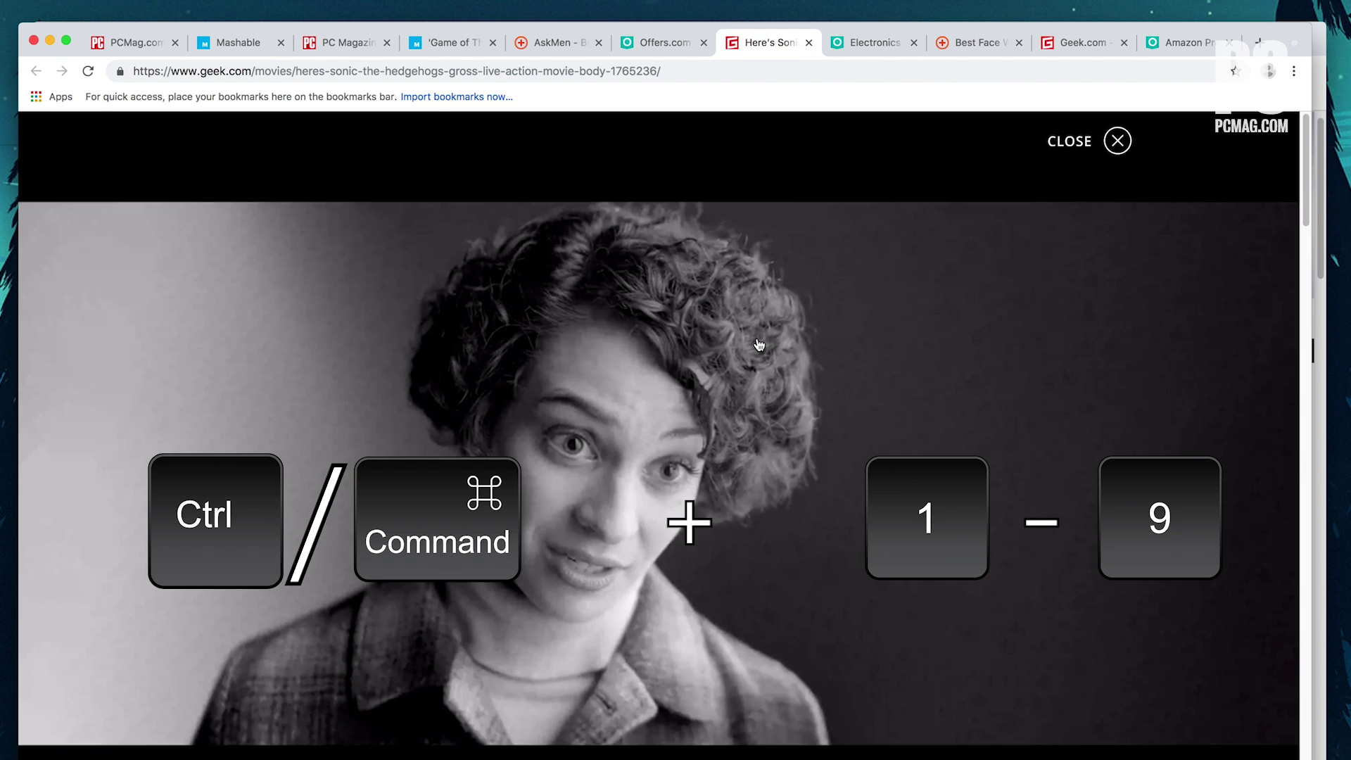
key("ctrl+5")
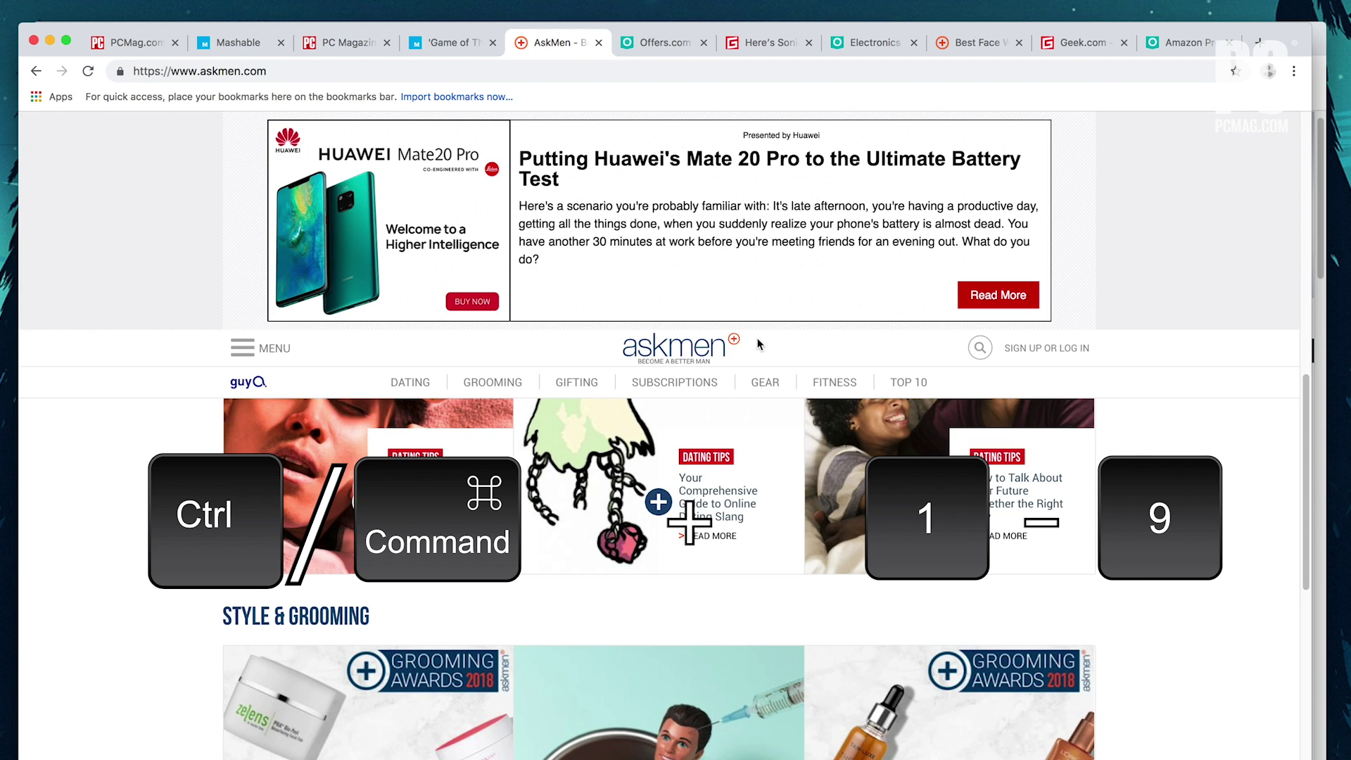
key("ctrl+6")
key("ctrl+4")
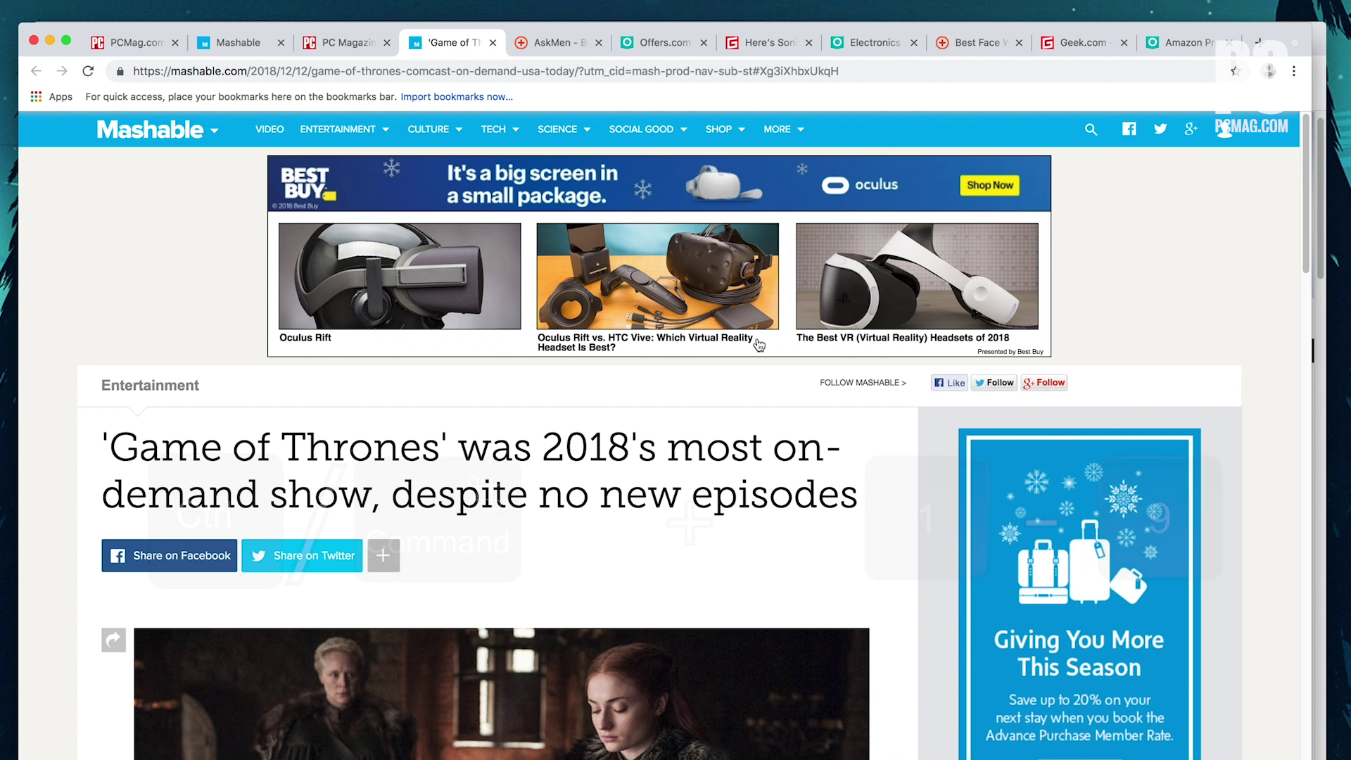
key("ctrl+8")
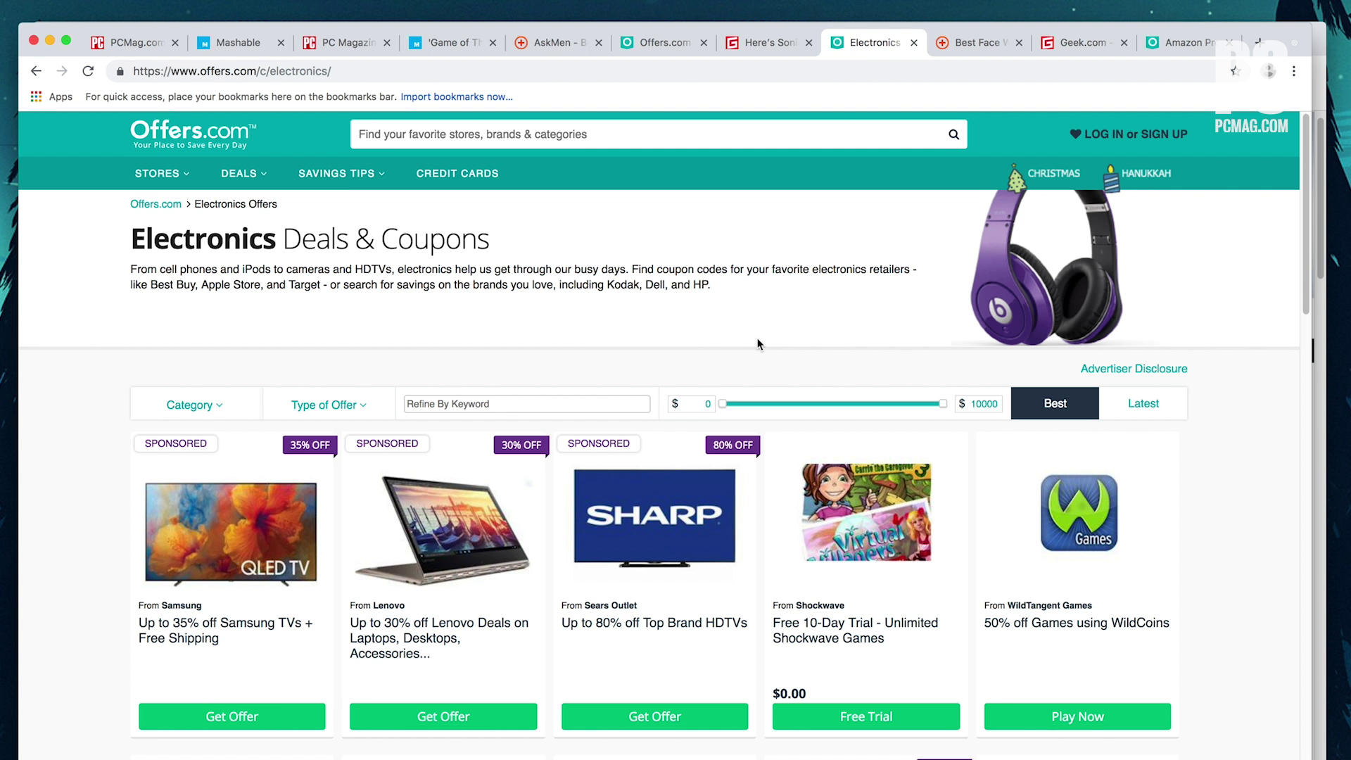
key("ctrl+9")
key("ctrl+8")
key("ctrl+9")
key("ctrl+8")
key("ctrl+9")
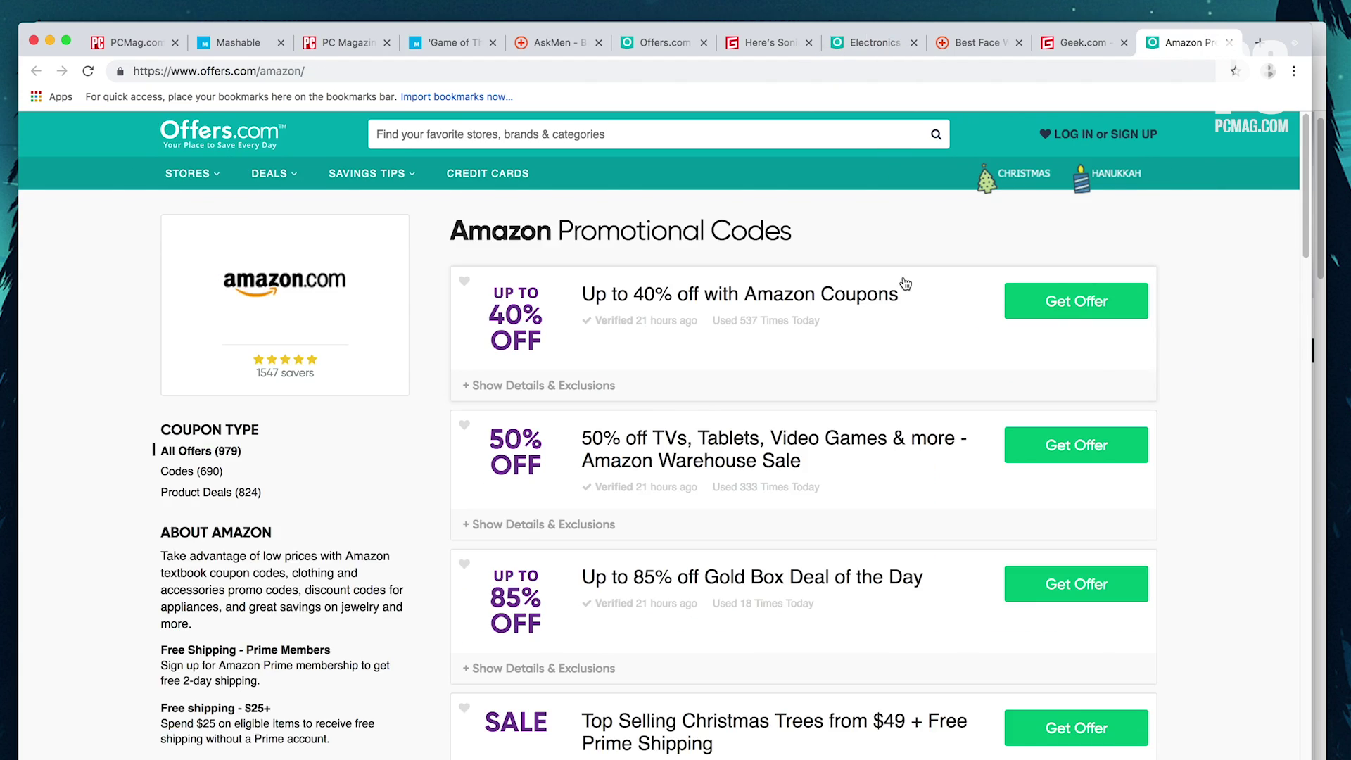
key("super+8")
key("super+9")
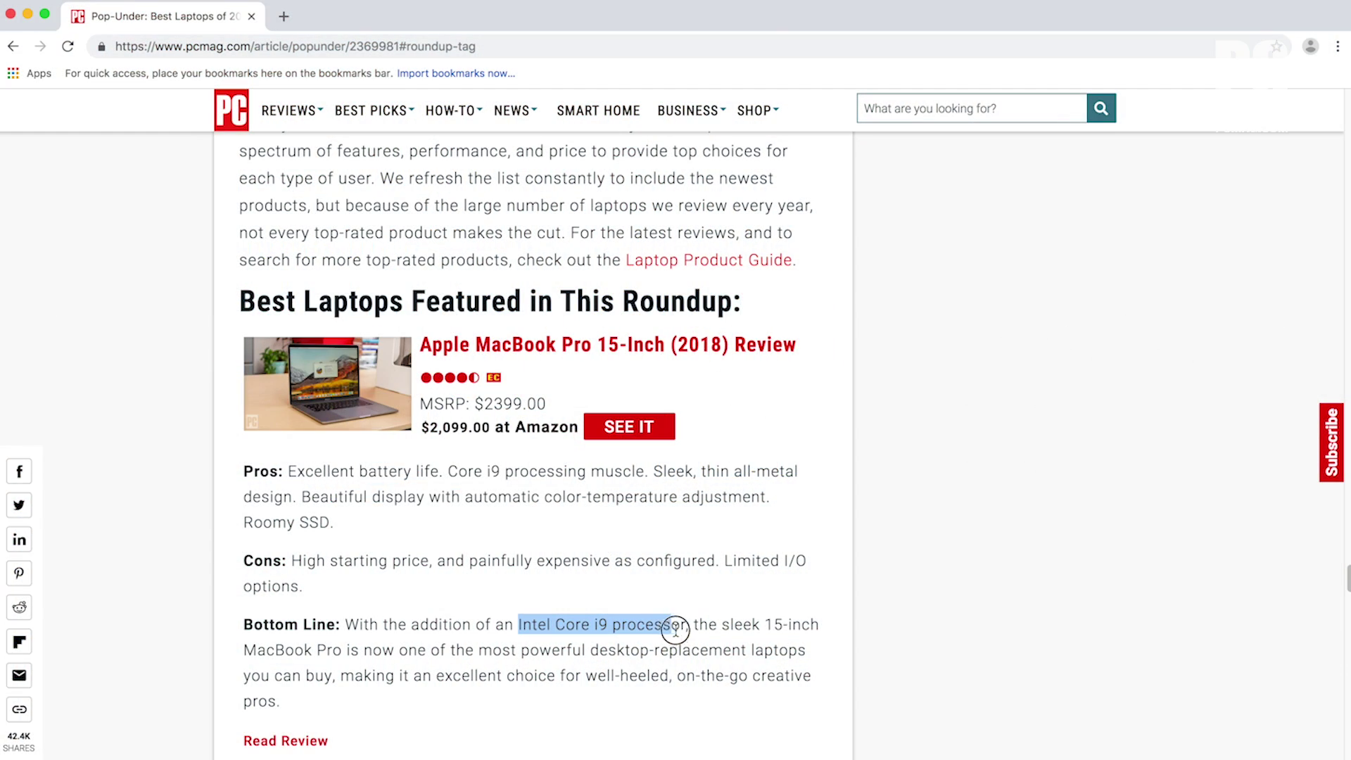
- Search Google for the highlighted phrase 'Intel Core i9 processor' from its context menu
right_click(668, 620)
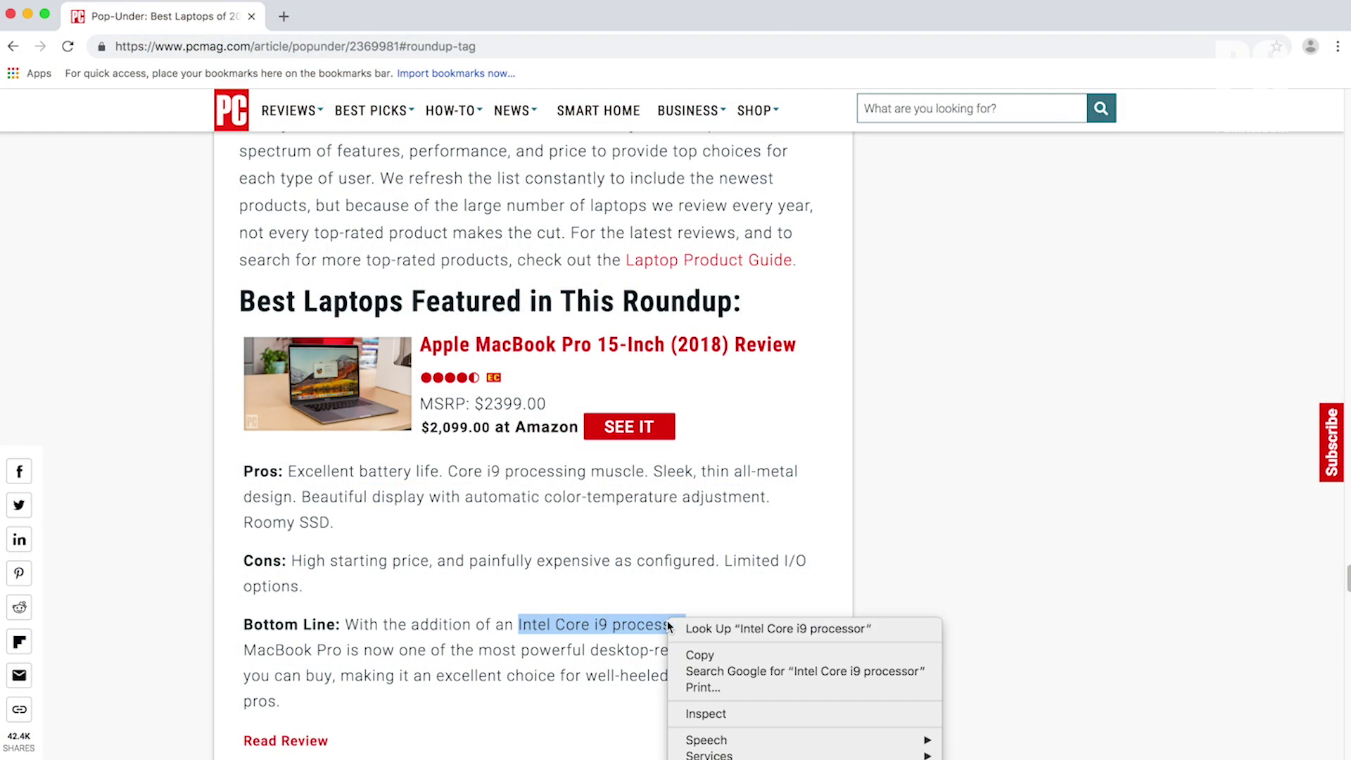
left_click(717, 673)
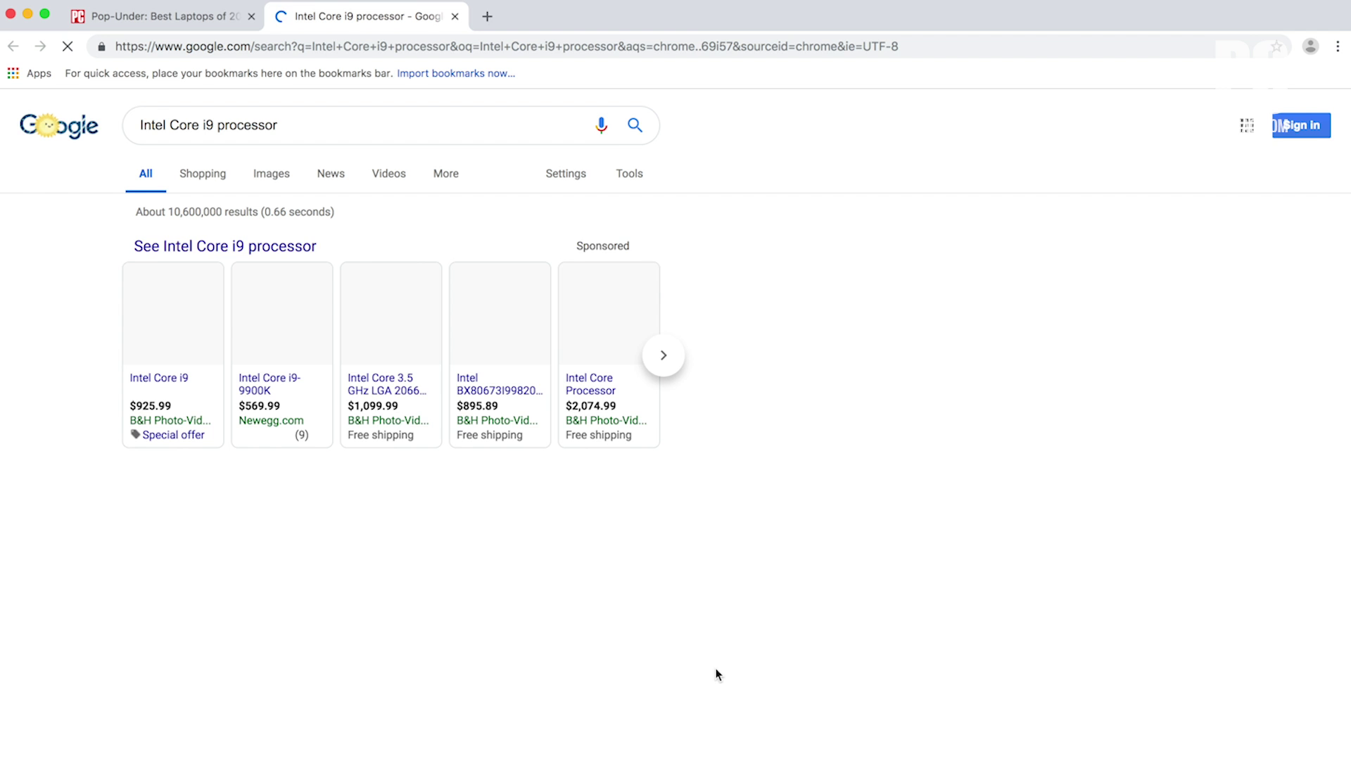
scroll(718, 674, "down", 2)
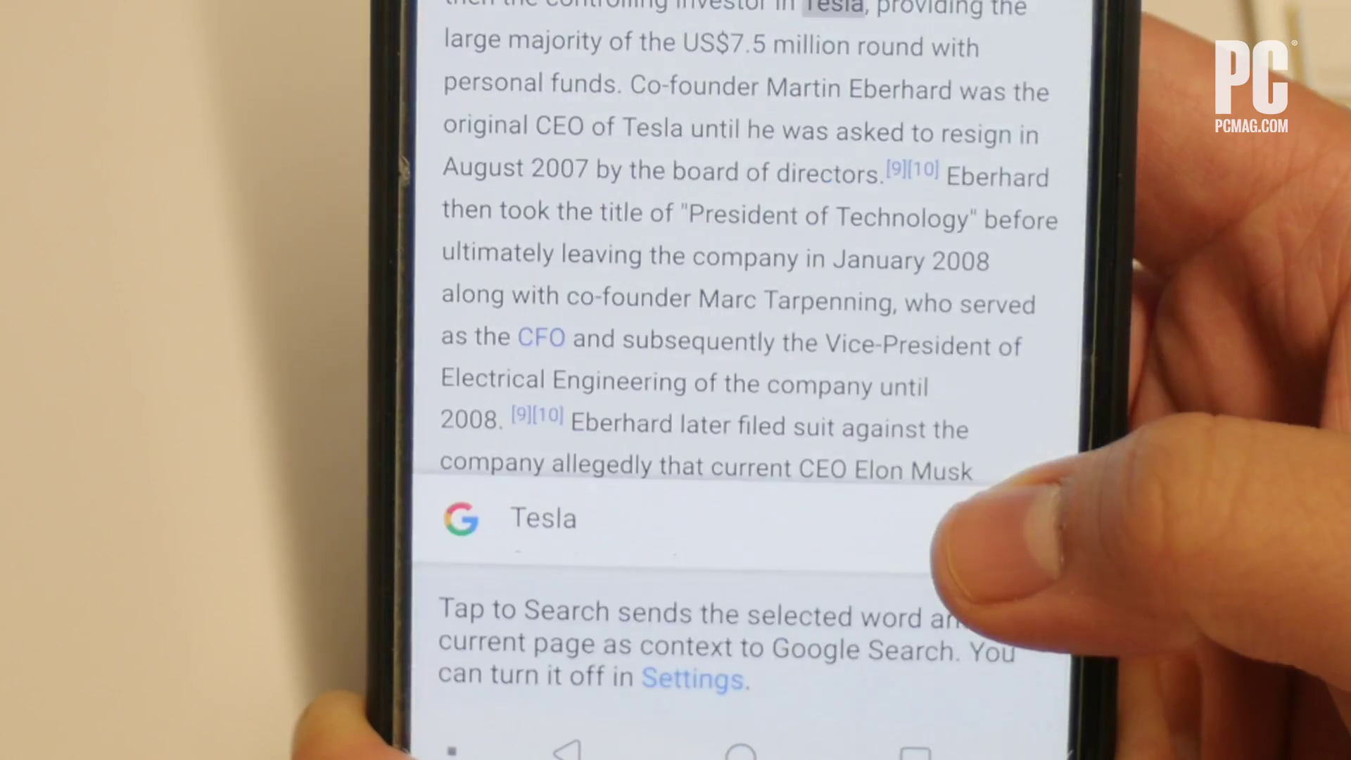
left_click_drag(951, 529, 950, 158)
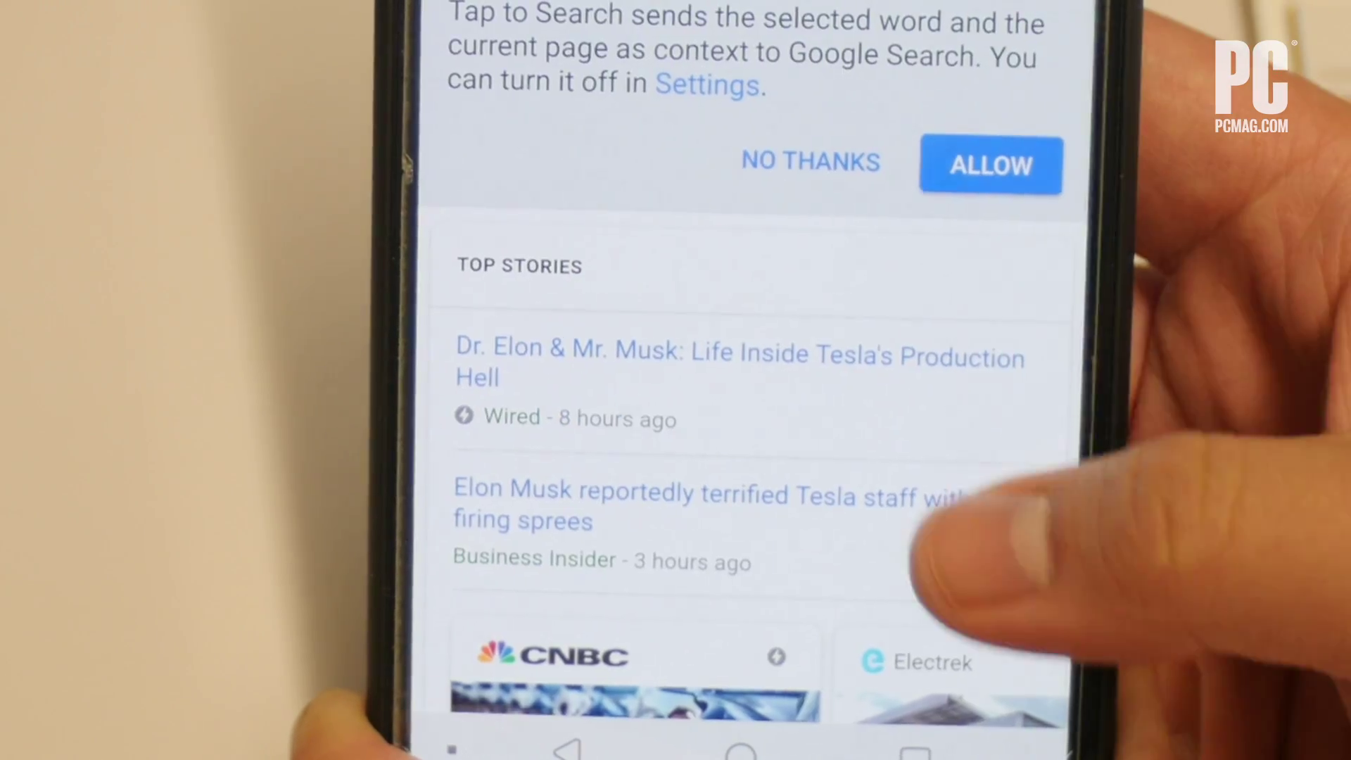
scroll(971, 528, "down", 5)
scroll(1014, 528, "down", 5)
scroll(1009, 523, "down", 5)
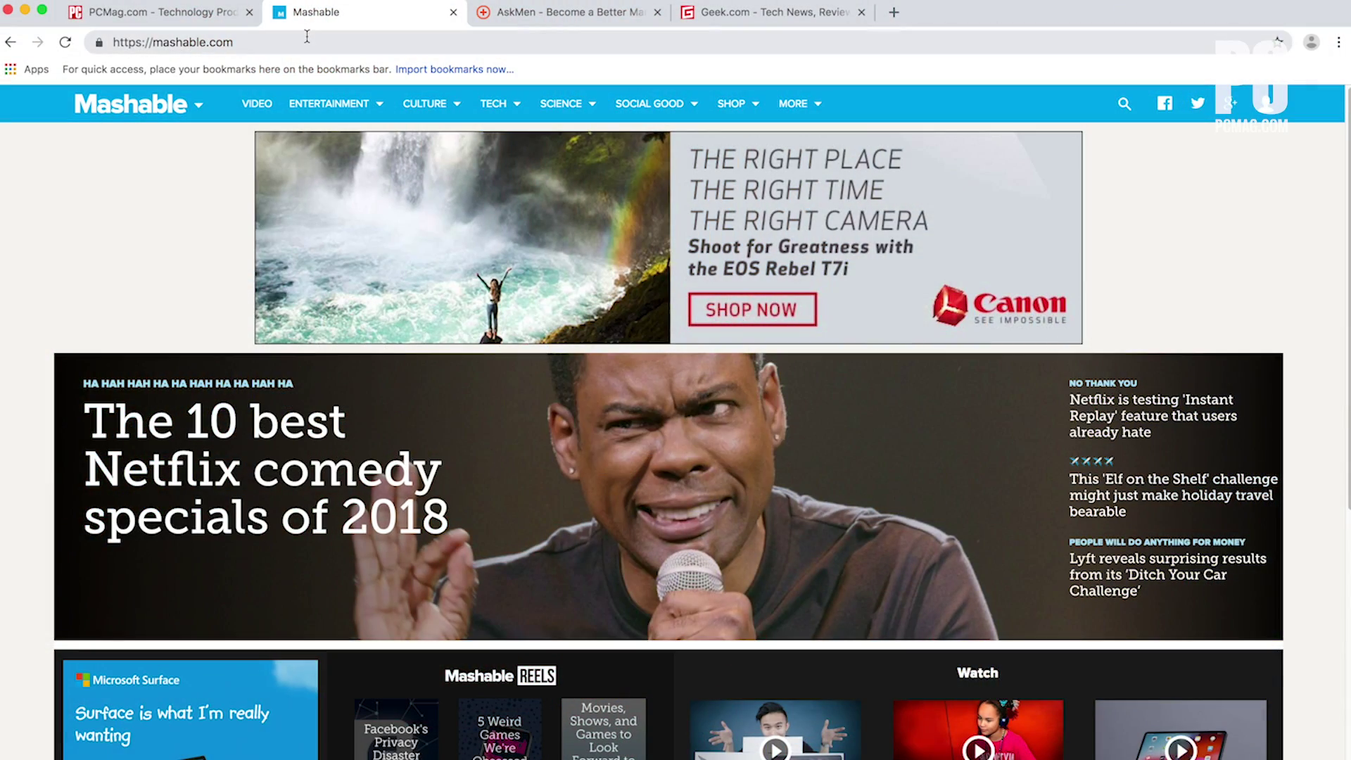
- Bookmark the Mashable and PCMag.com addresses by dragging them onto the bookmarks bar
left_click(306, 37)
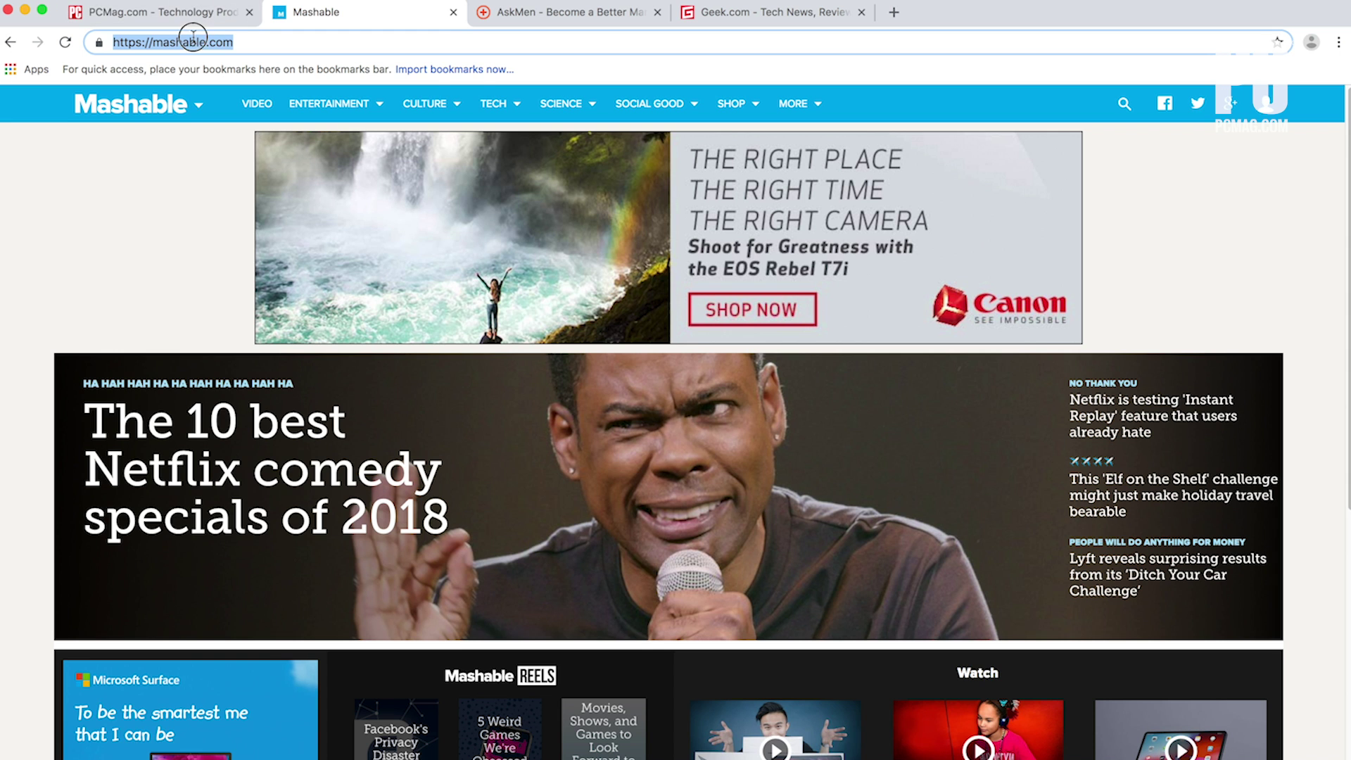
key("ctrl+Tab")
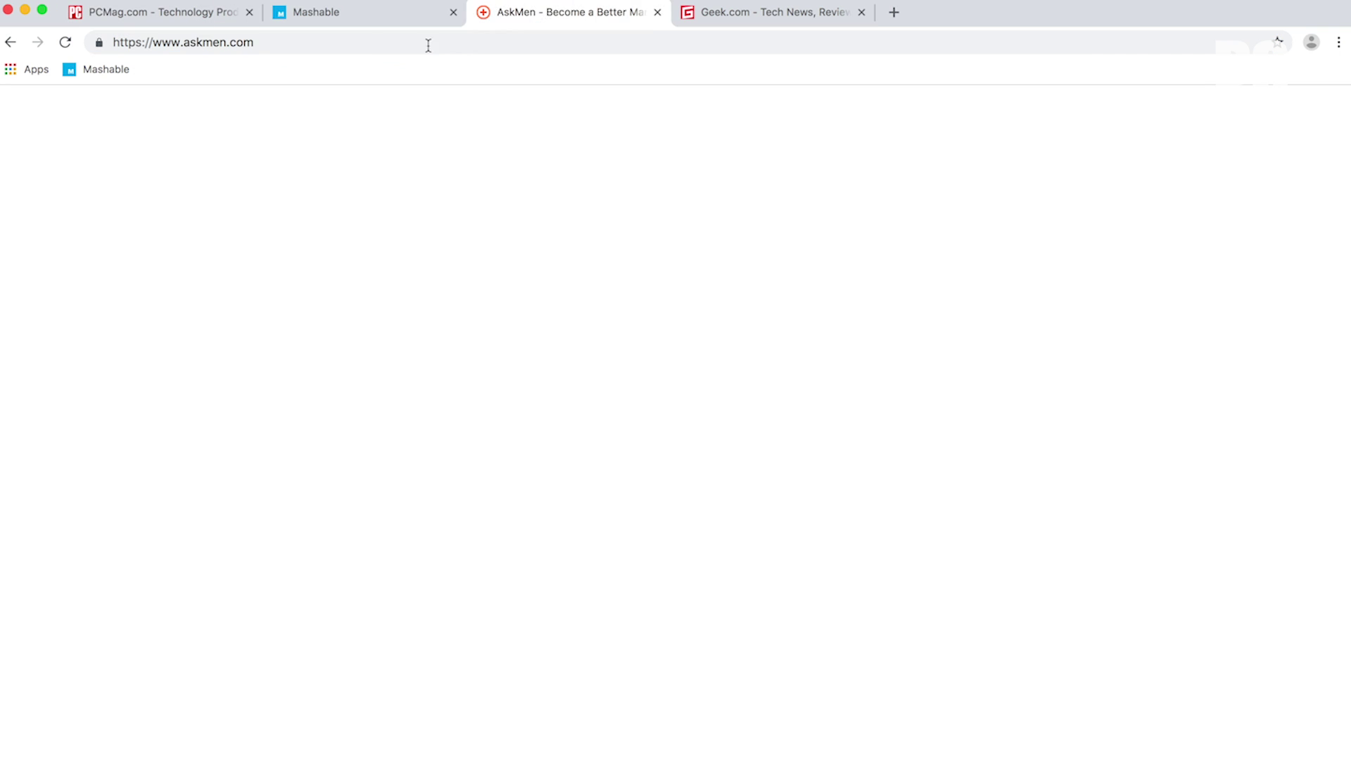
key("ctrl+Tab")
left_click(148, 14)
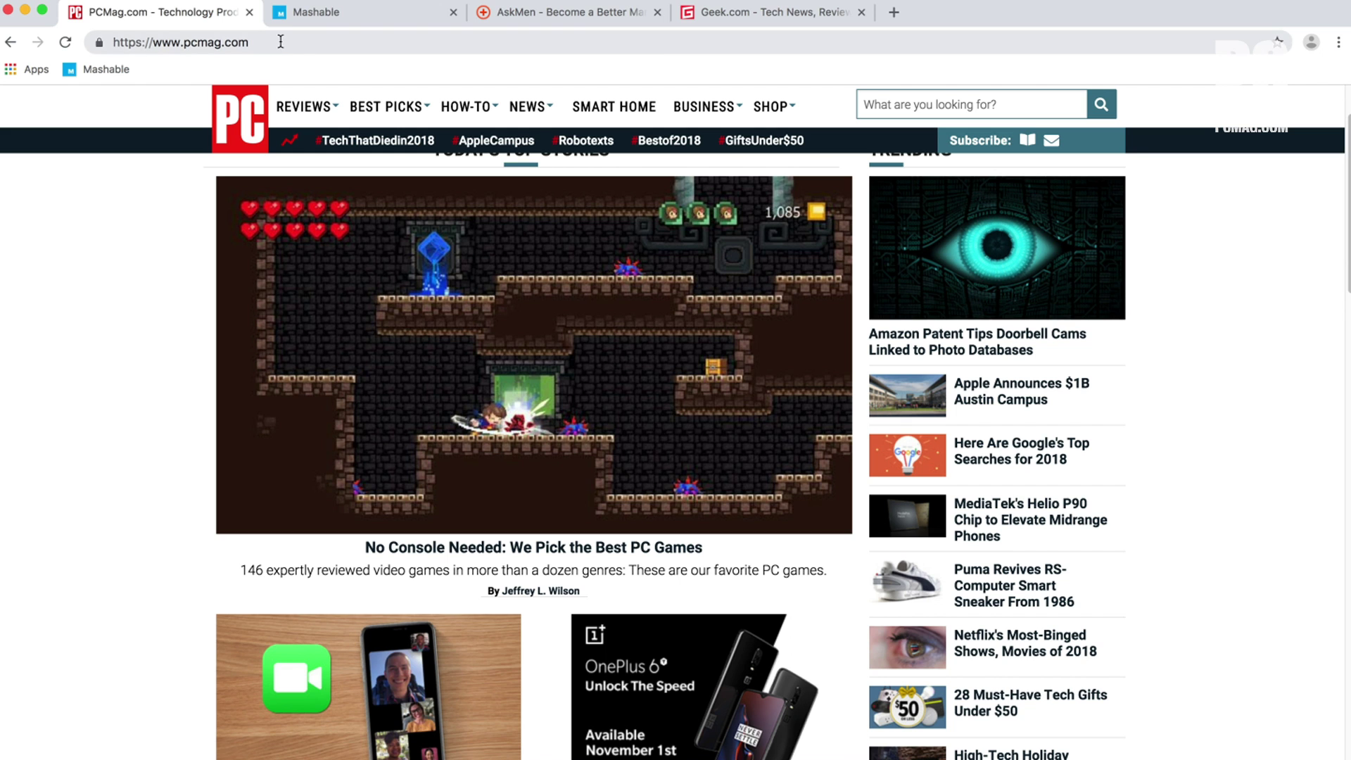
left_click(282, 41)
left_click_drag(169, 41, 186, 63)
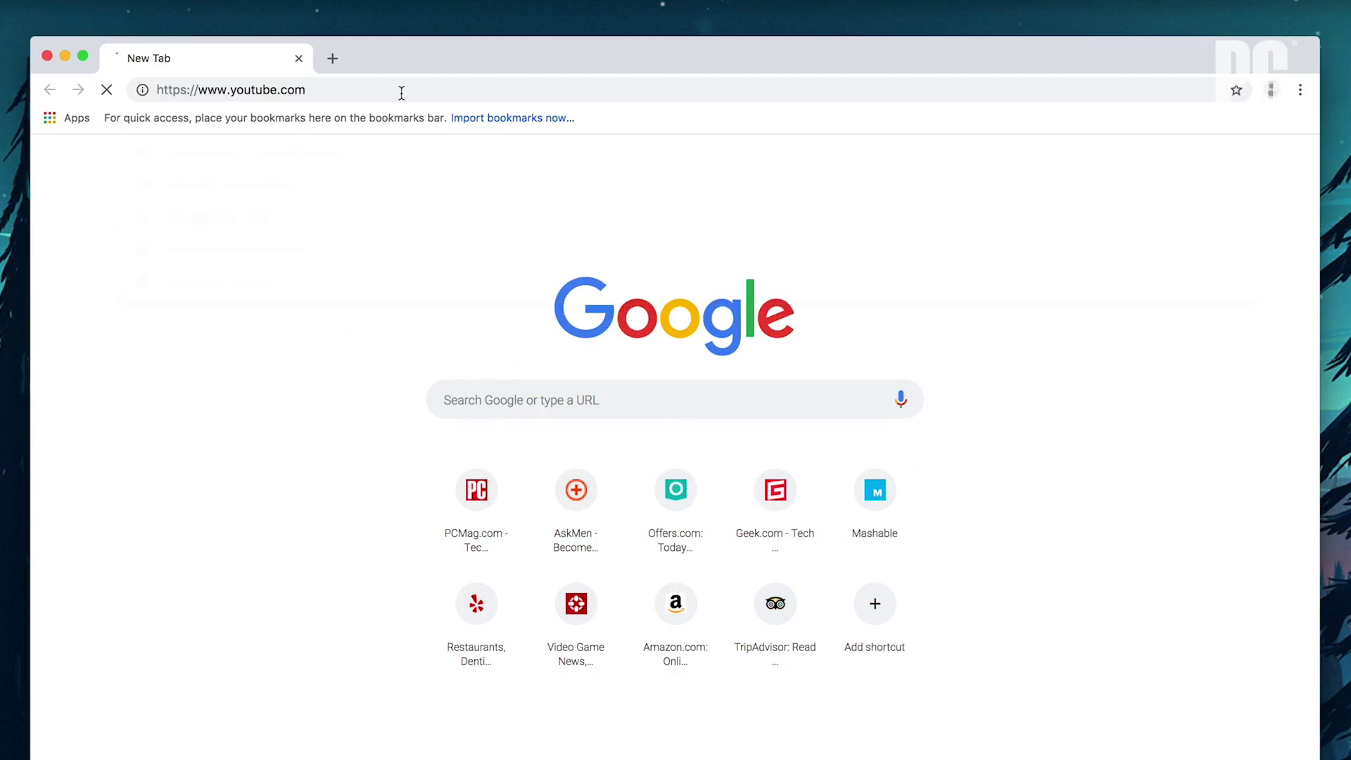
- Load pcmag.com, mashable.com and geek.com, each in its own fresh tab
key("ctrl+t")
type("pcmag.com")
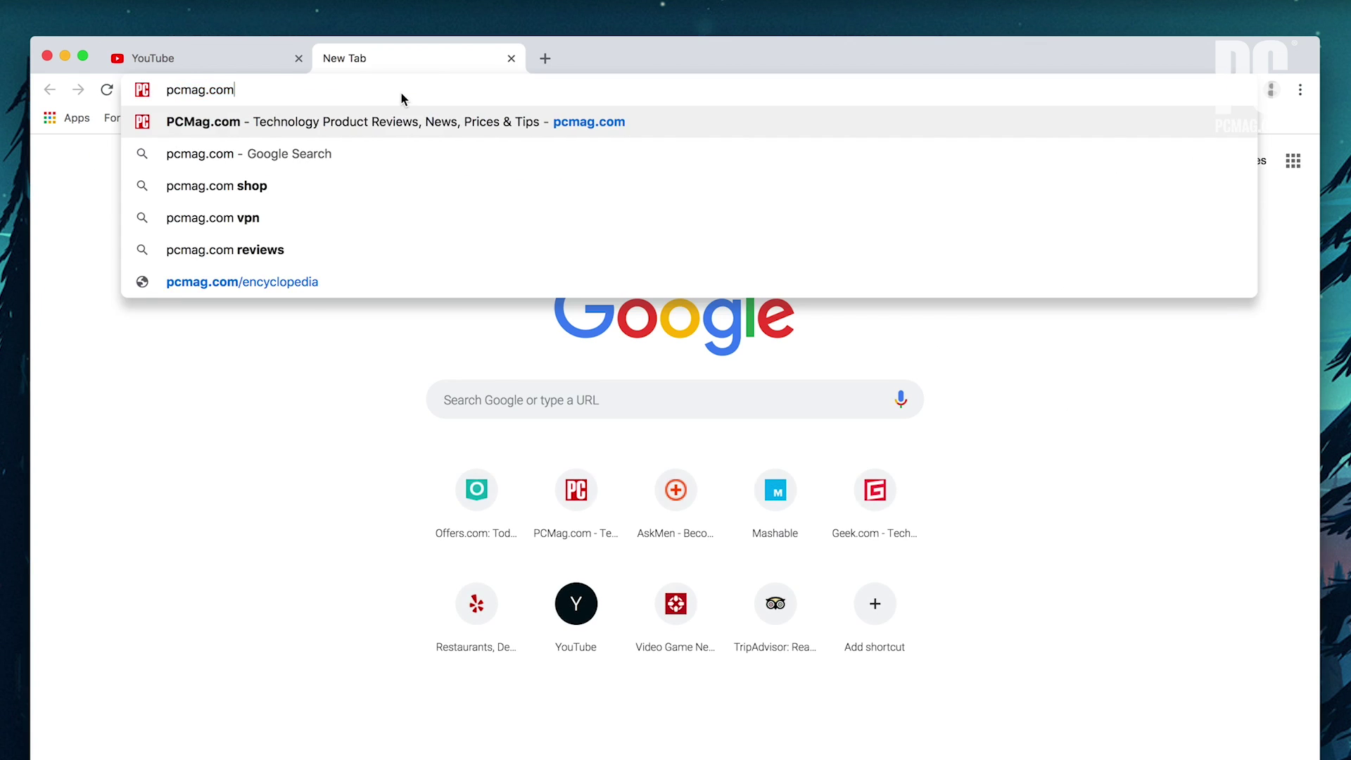
key("Return")
key("ctrl+t")
type("mashable.com")
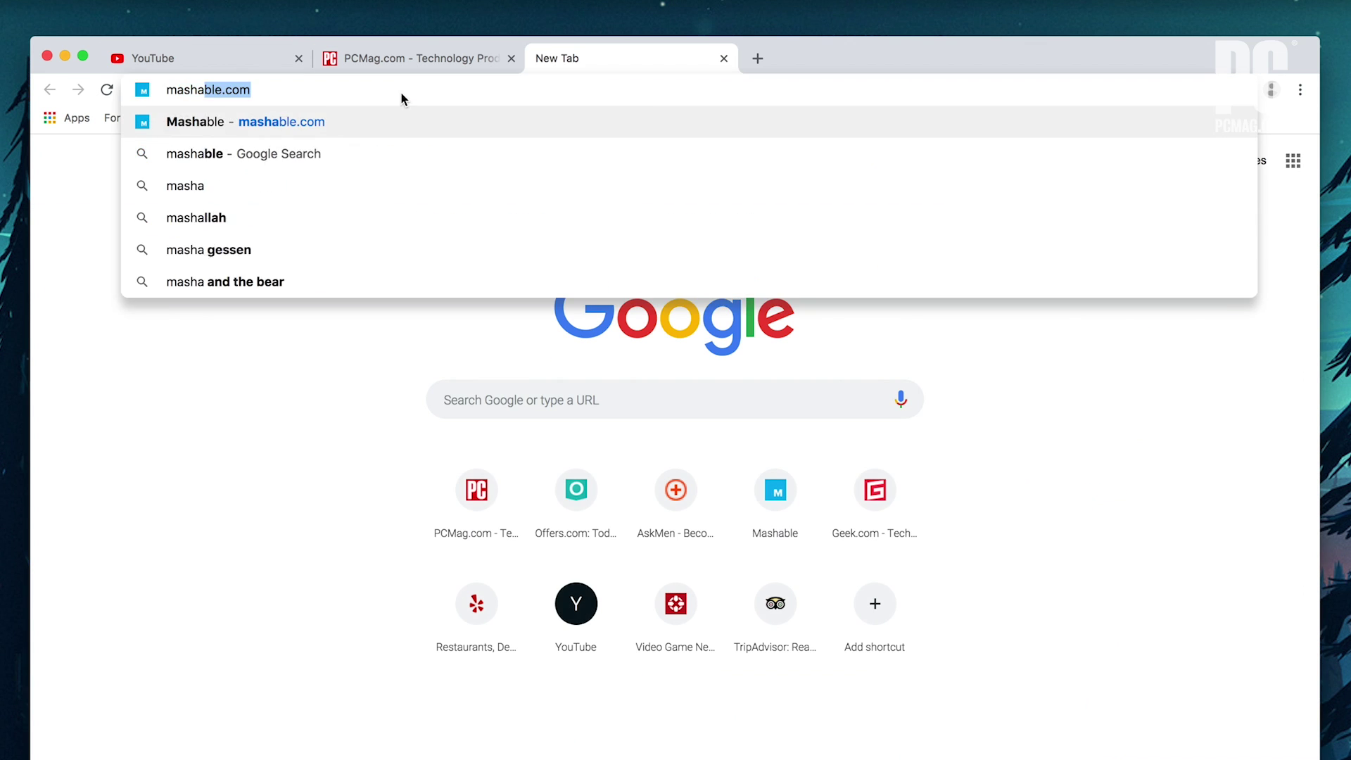
key("Return")
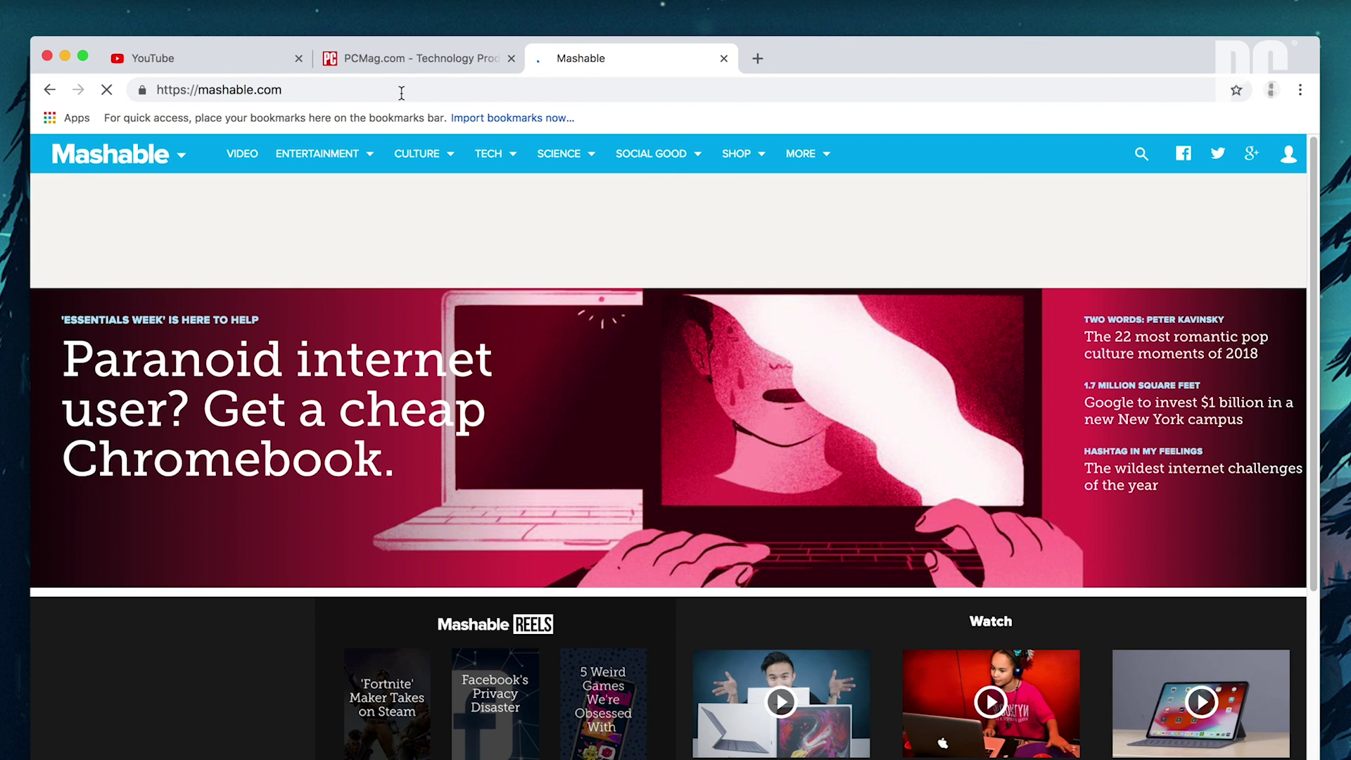
key("ctrl+t")
type("ge")
key("Return")
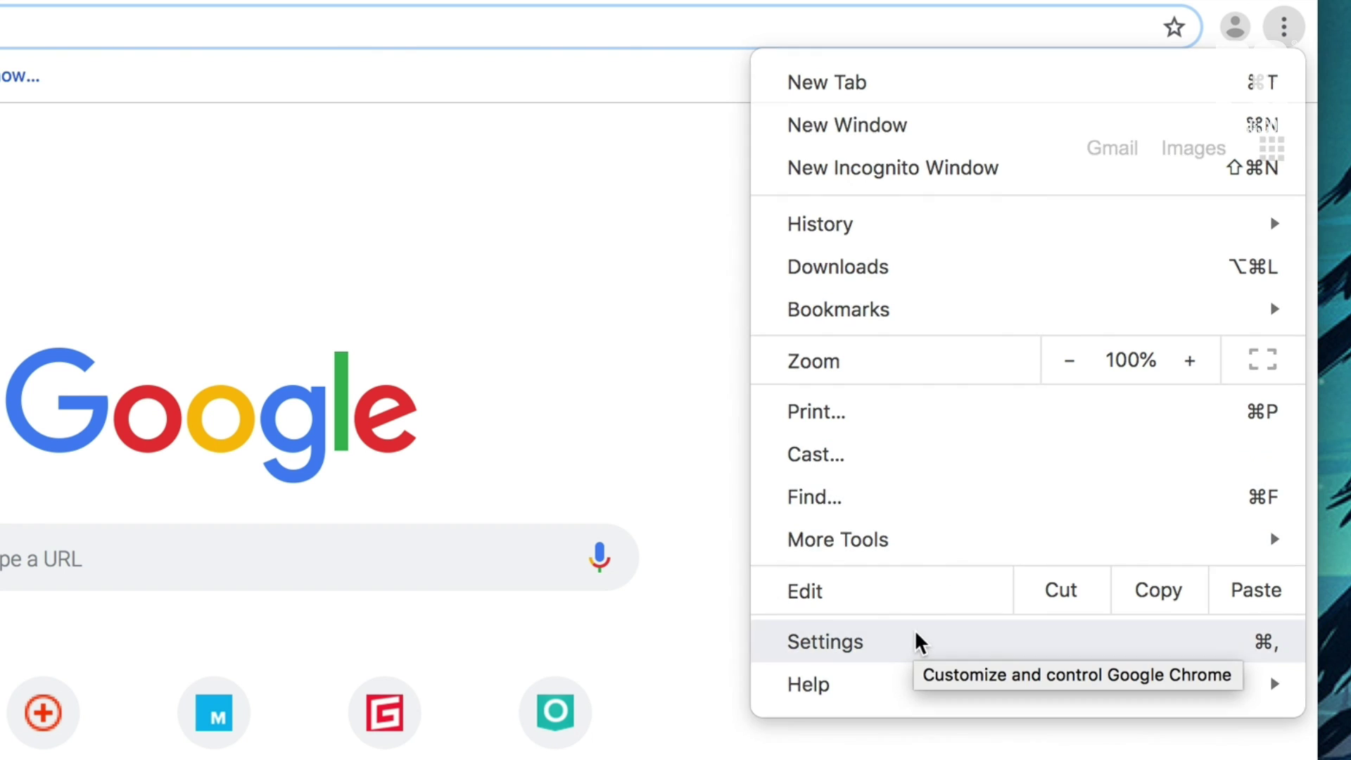
left_click(917, 637)
- Set startup to specific pages with pcmag.com, then relaunch and use the current pages
left_click_drag(1327, 216, 1328, 294)
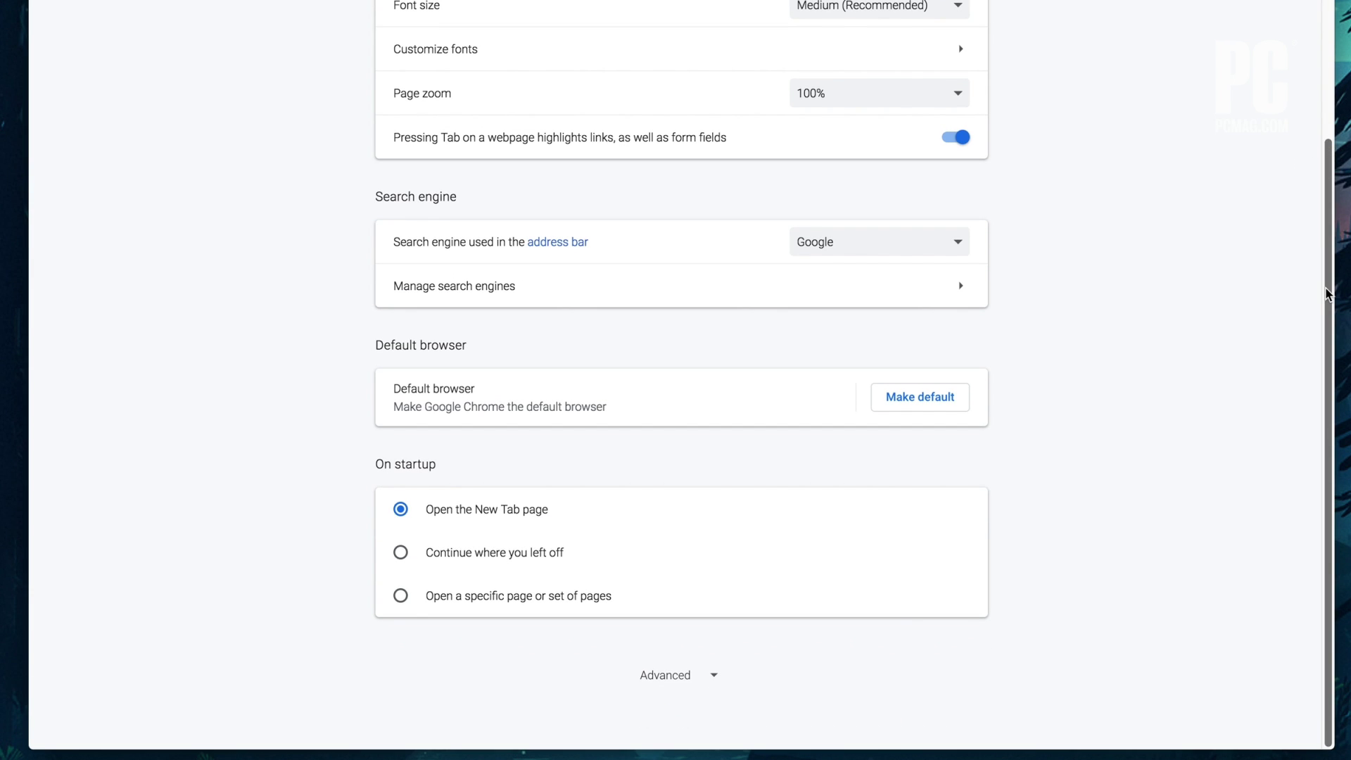
left_click(511, 606)
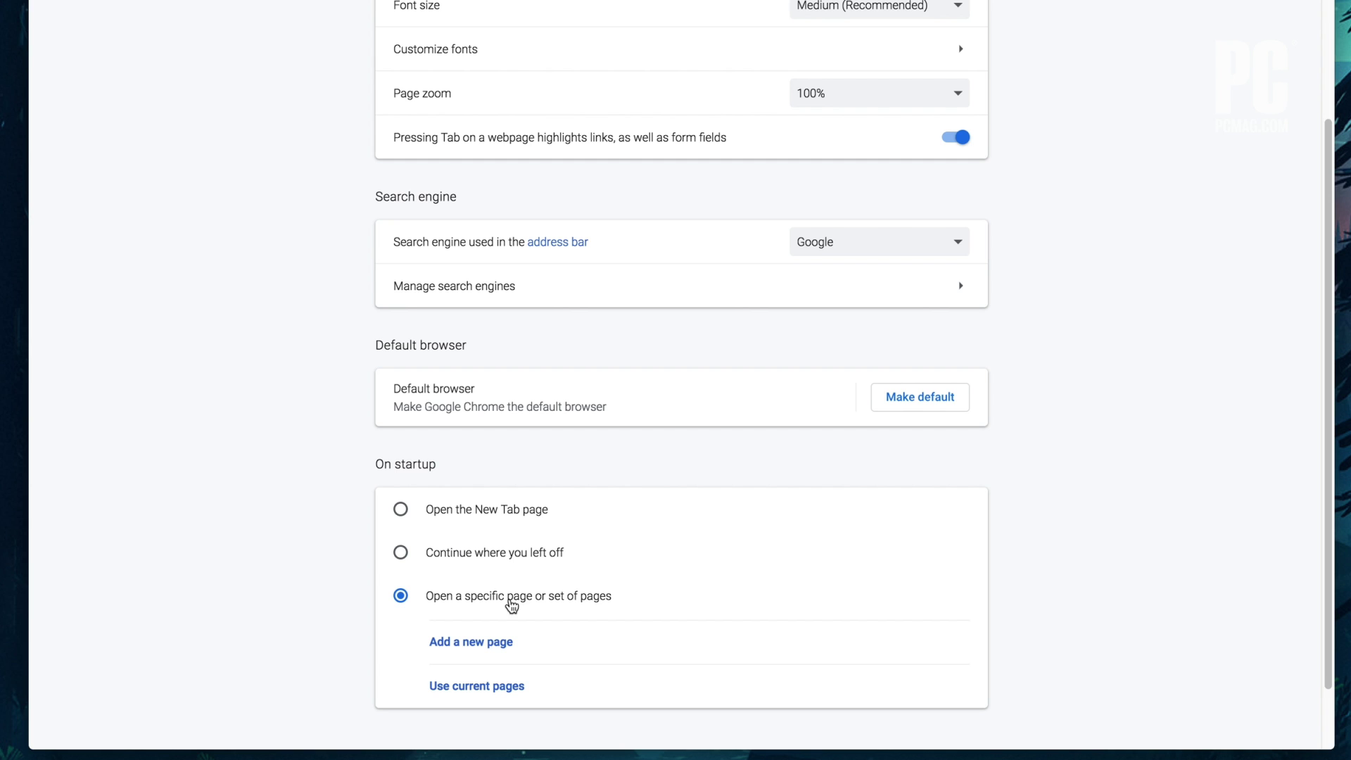
left_click(485, 644)
type("pcmag.com")
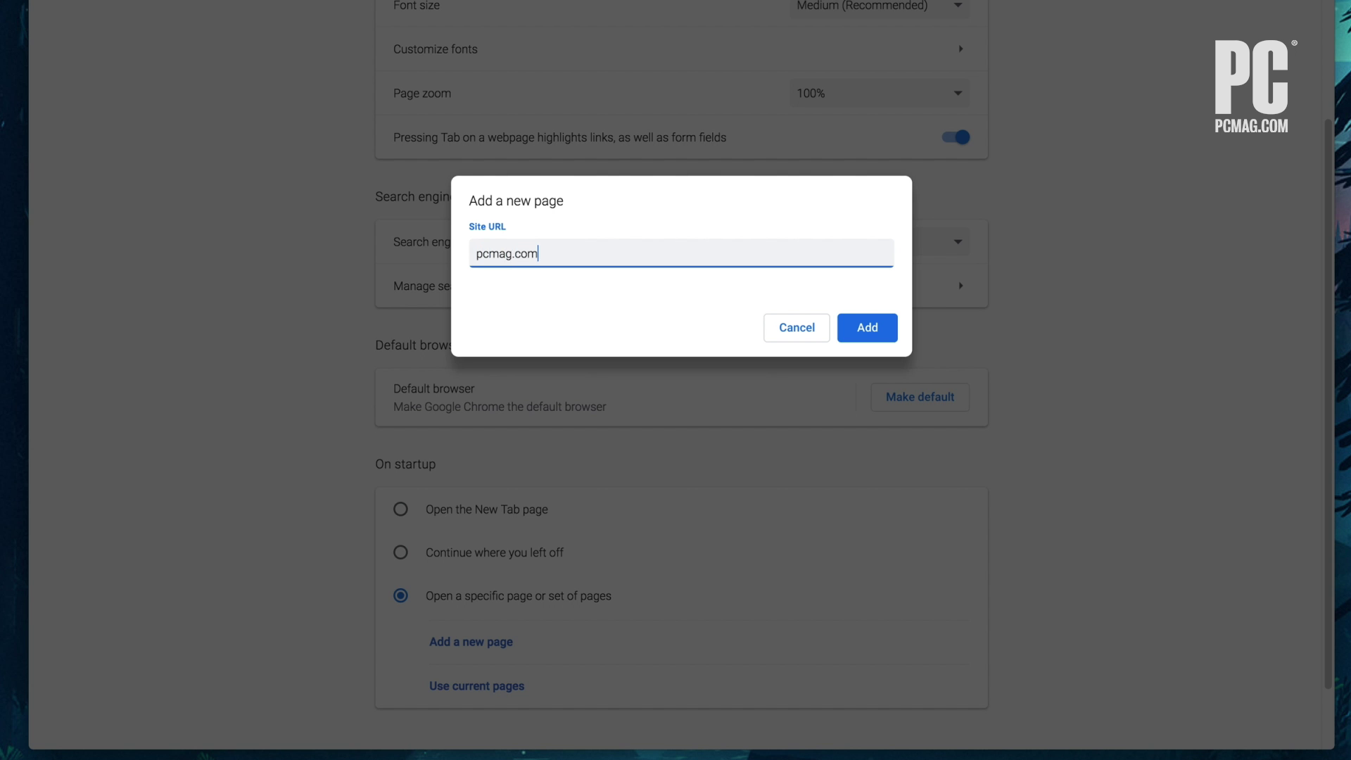
key("Return")
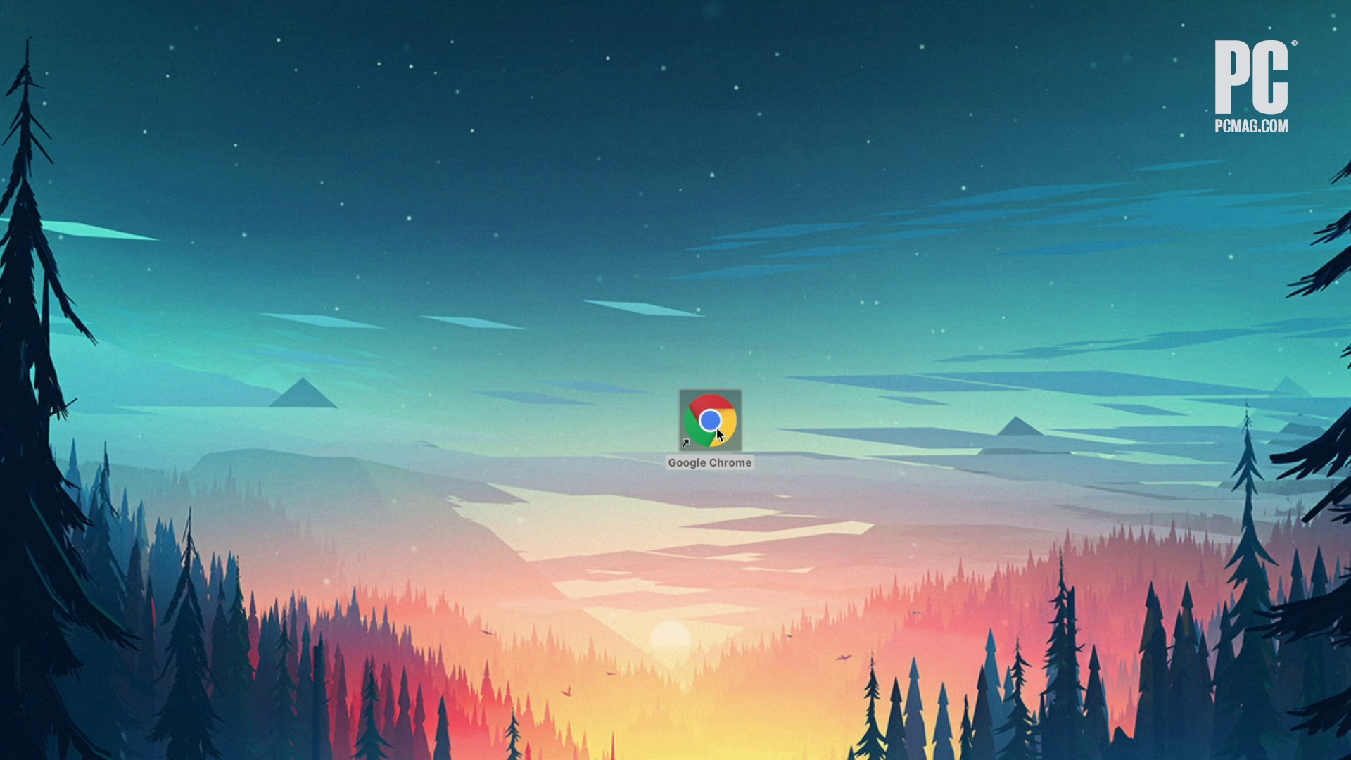
double_click(717, 434)
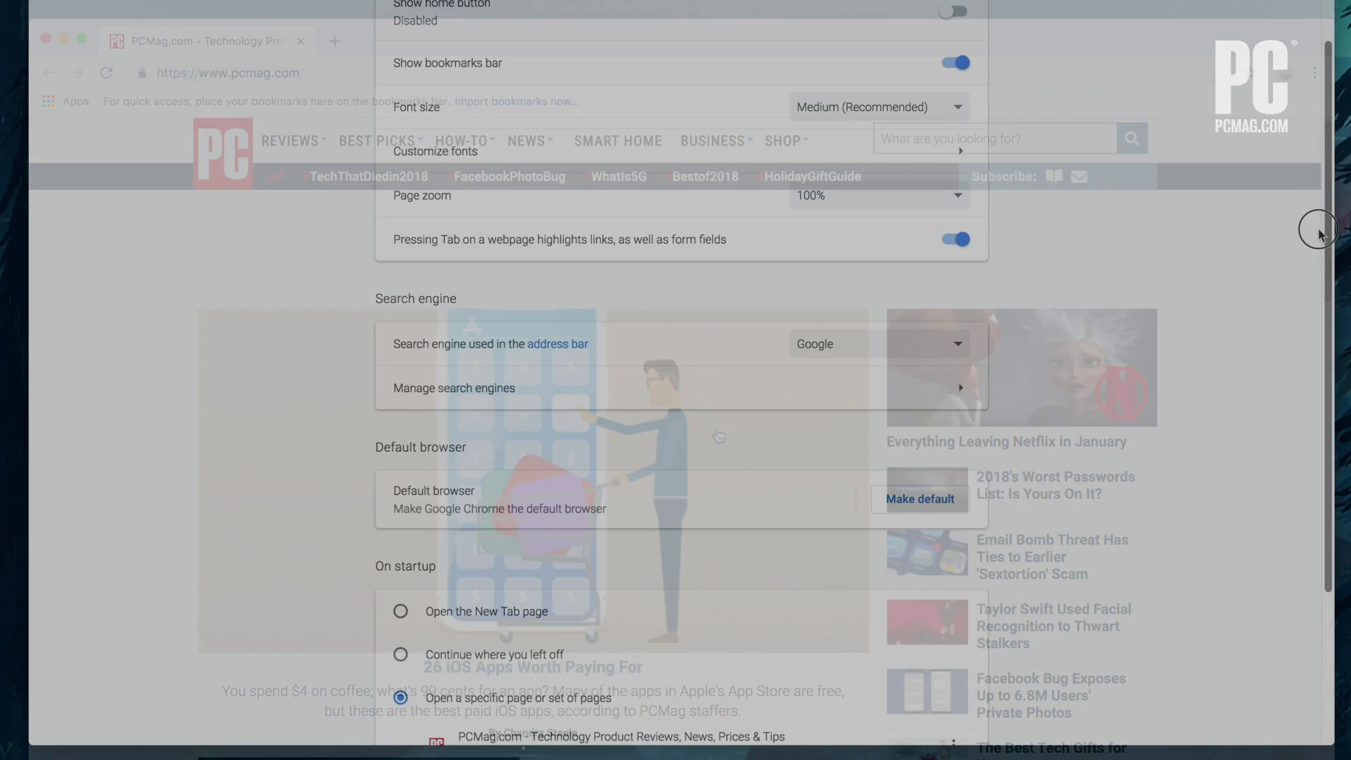
scroll(1319, 231, "down", 5)
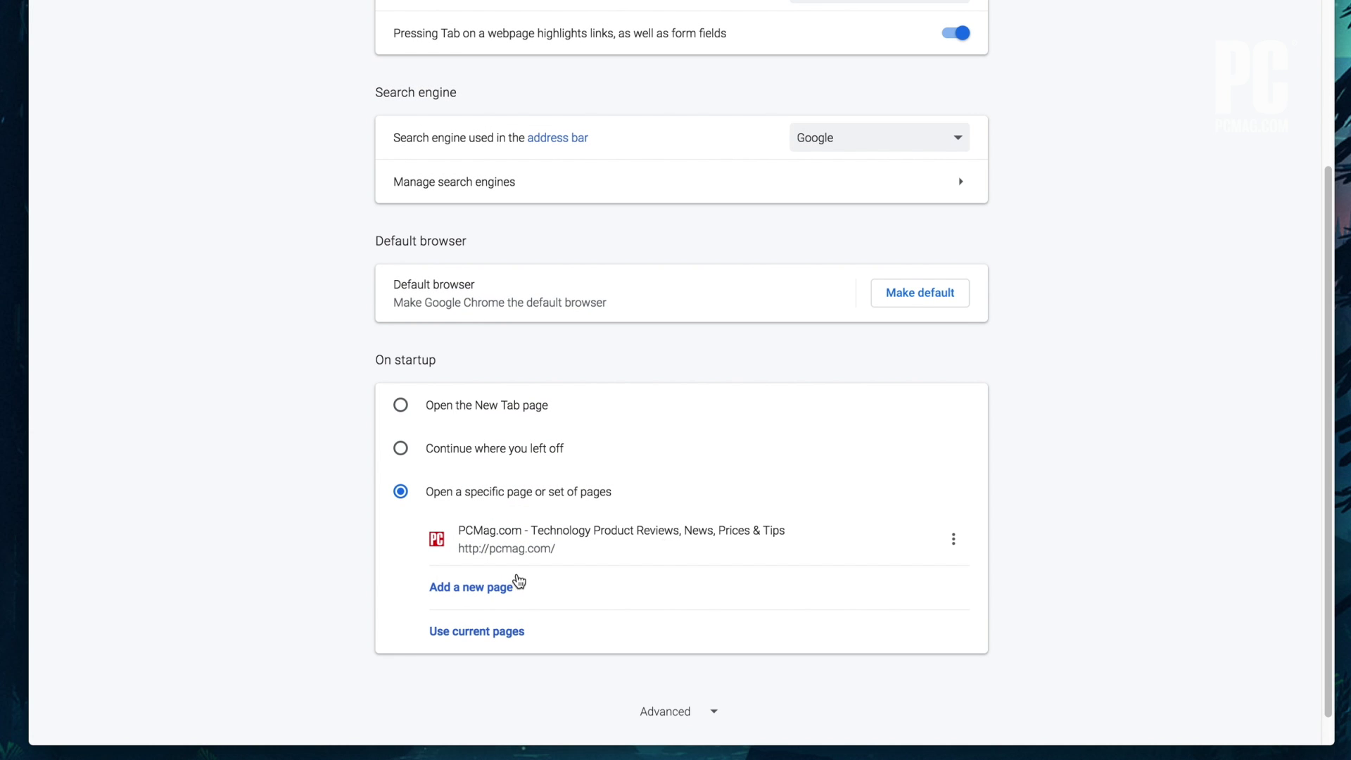
left_click(492, 634)
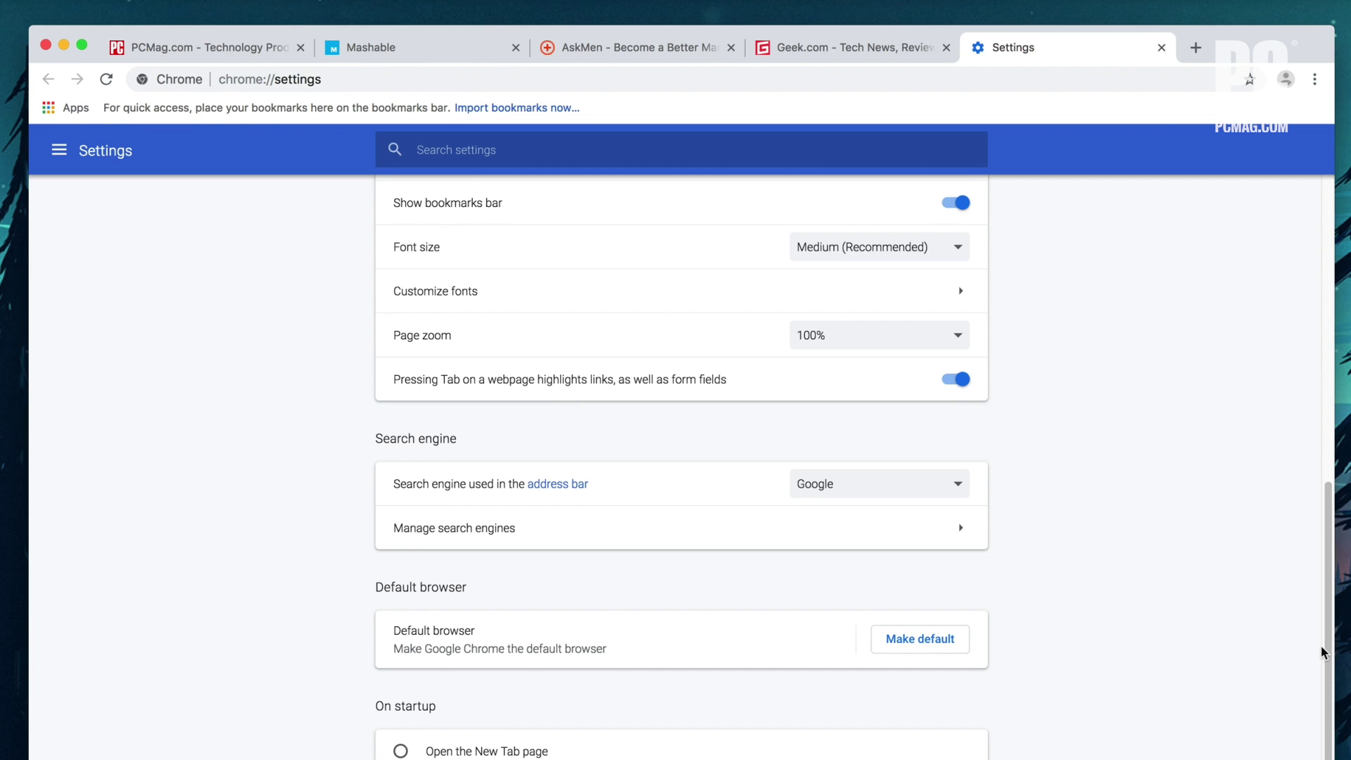
left_click_drag(1327, 643, 1325, 742)
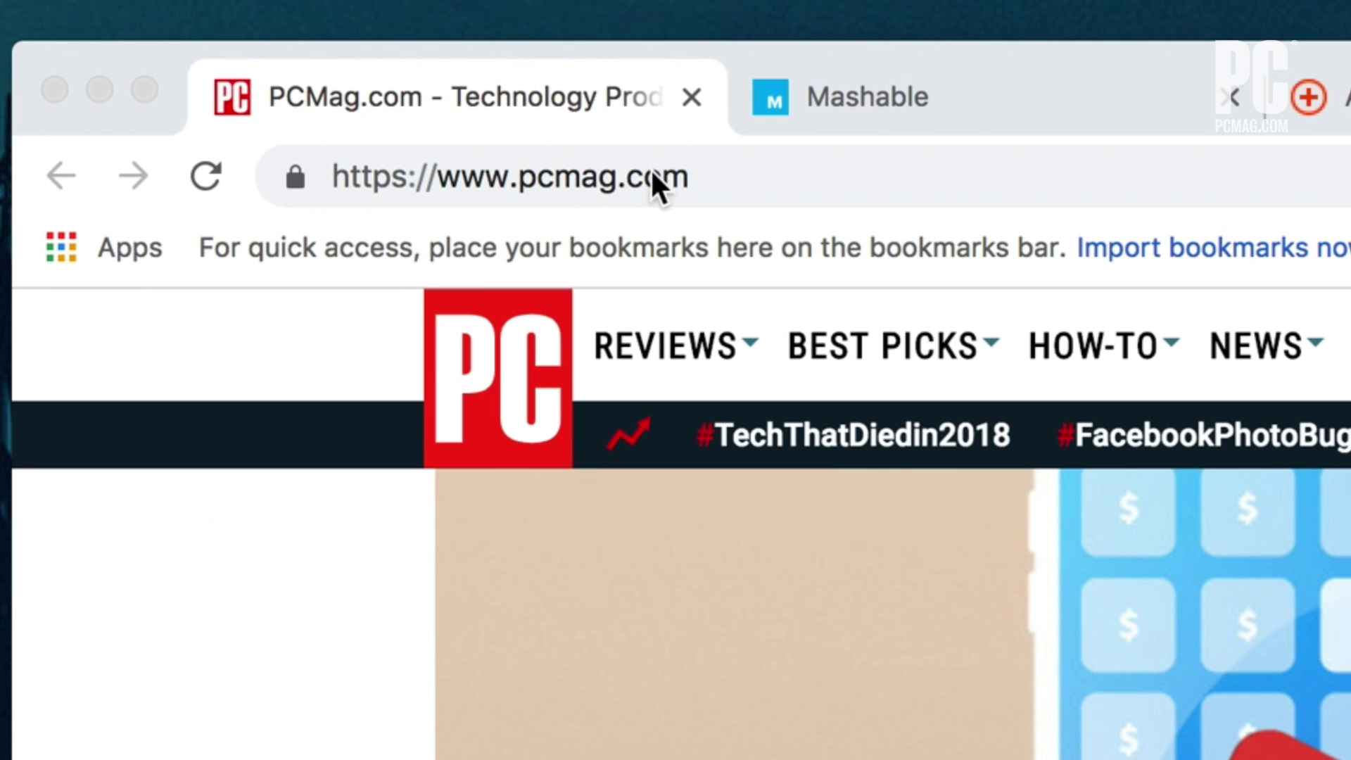
- Pin the PCMag and Mashable tabs from their tab context menus
right_click(545, 99)
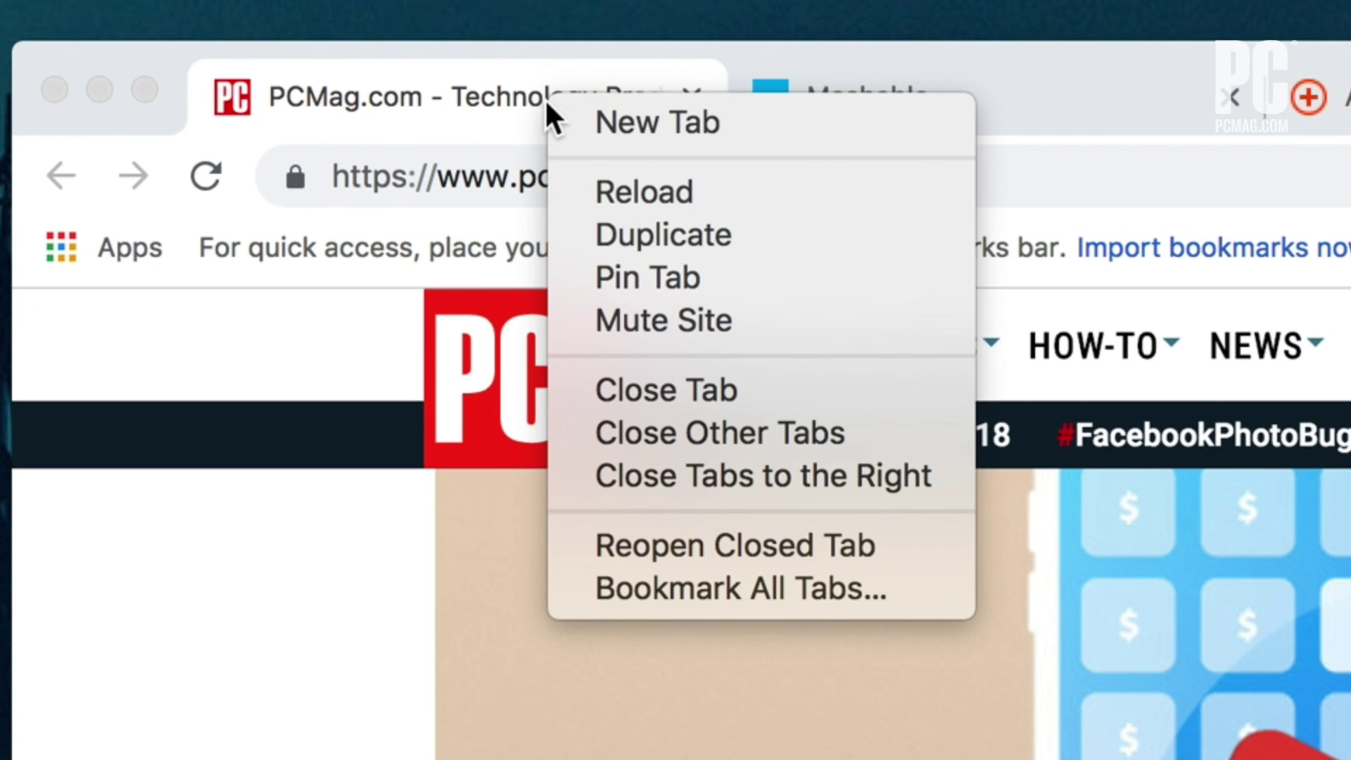
left_click(653, 277)
right_click(465, 95)
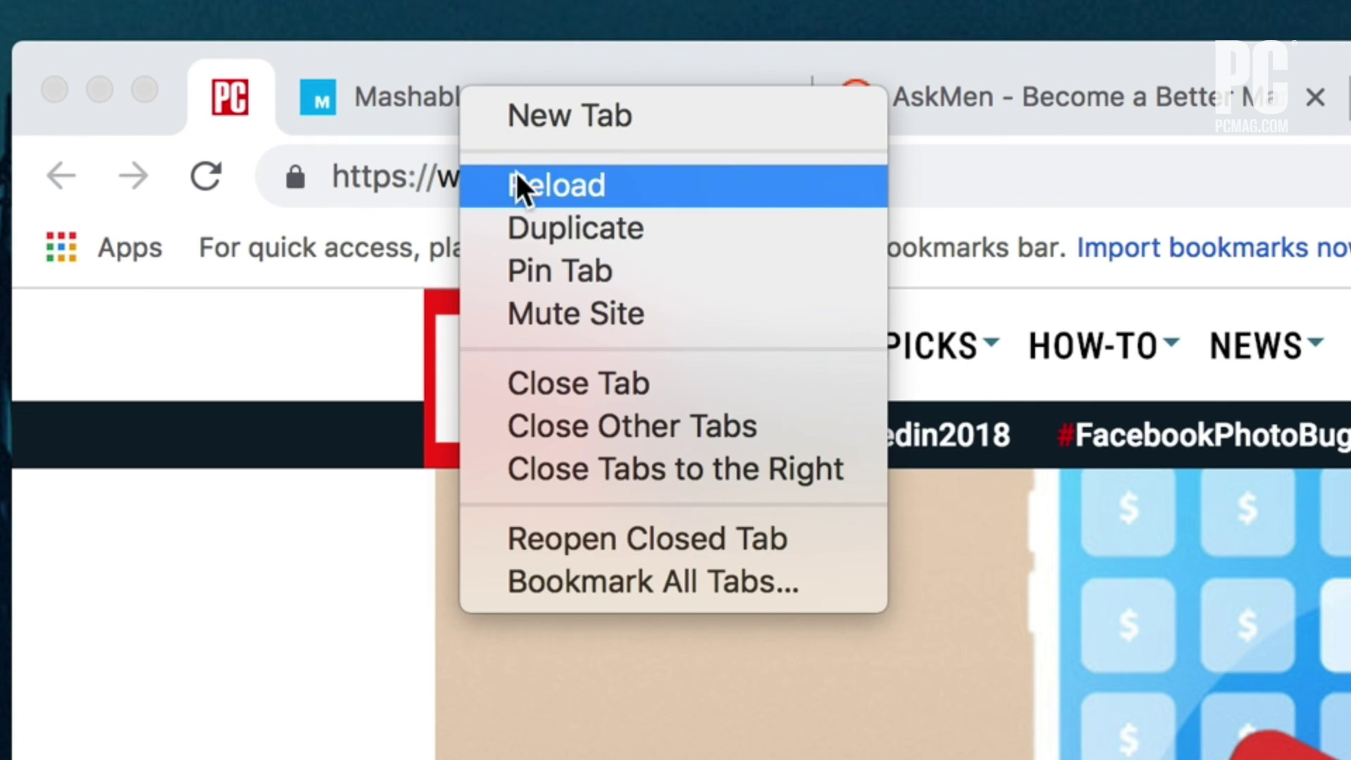
left_click(557, 277)
right_click(650, 95)
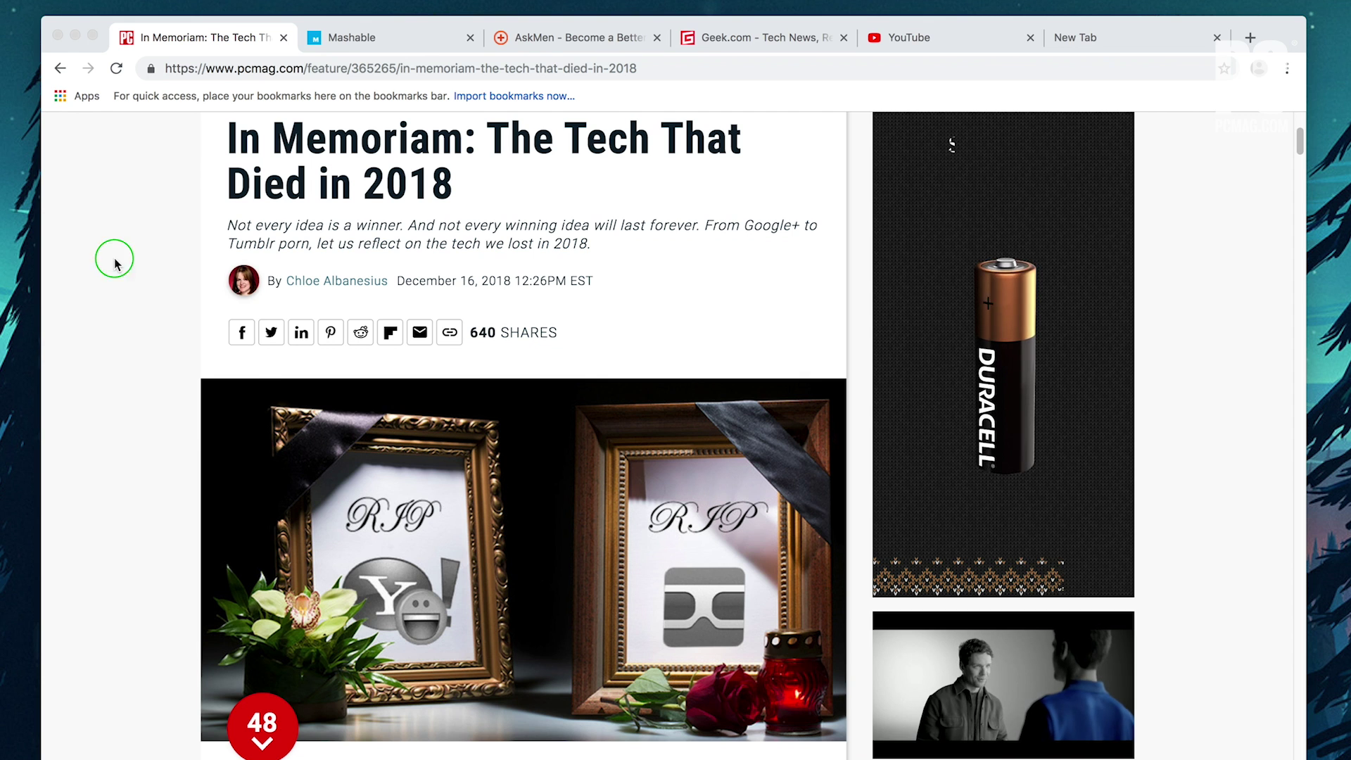
- Open Cast from the page's right-click menu, close it, then reopen Cast from Chrome's menu
right_click(116, 262)
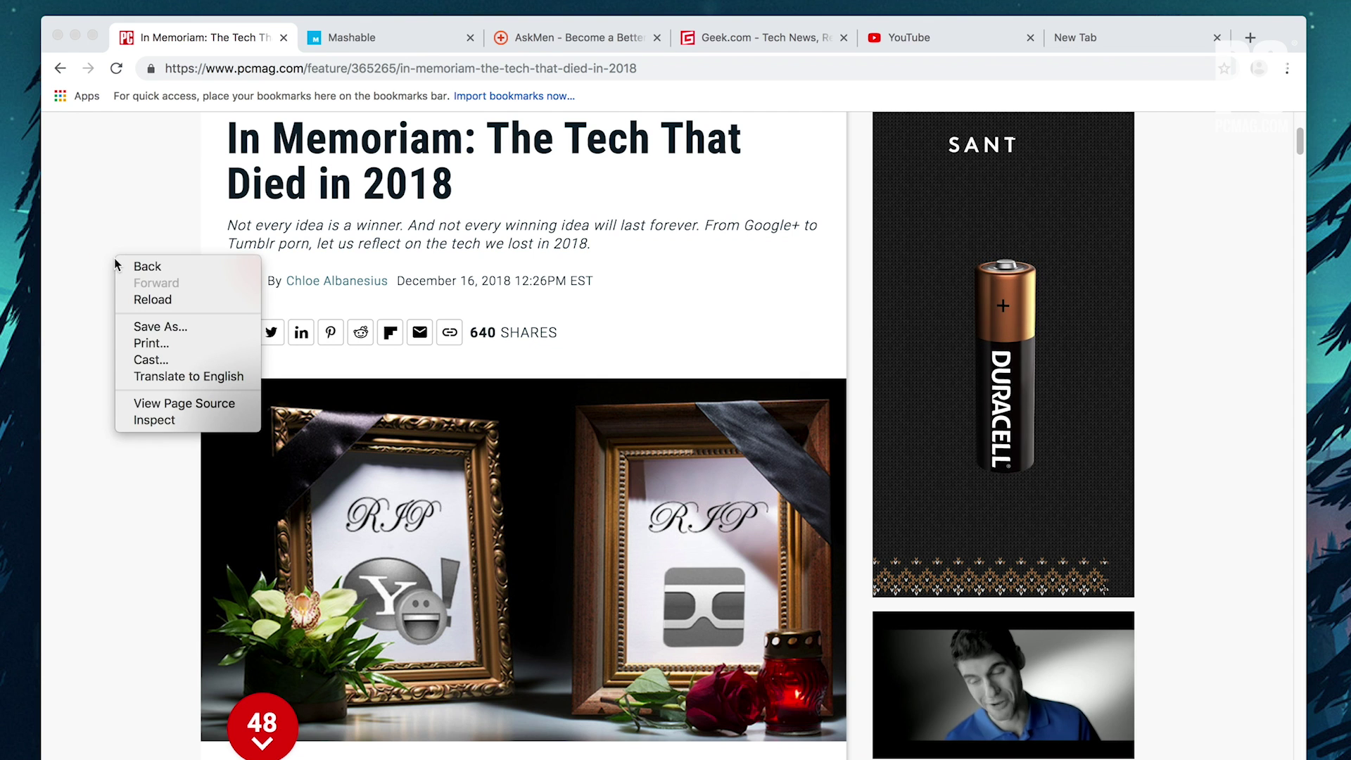
left_click(165, 360)
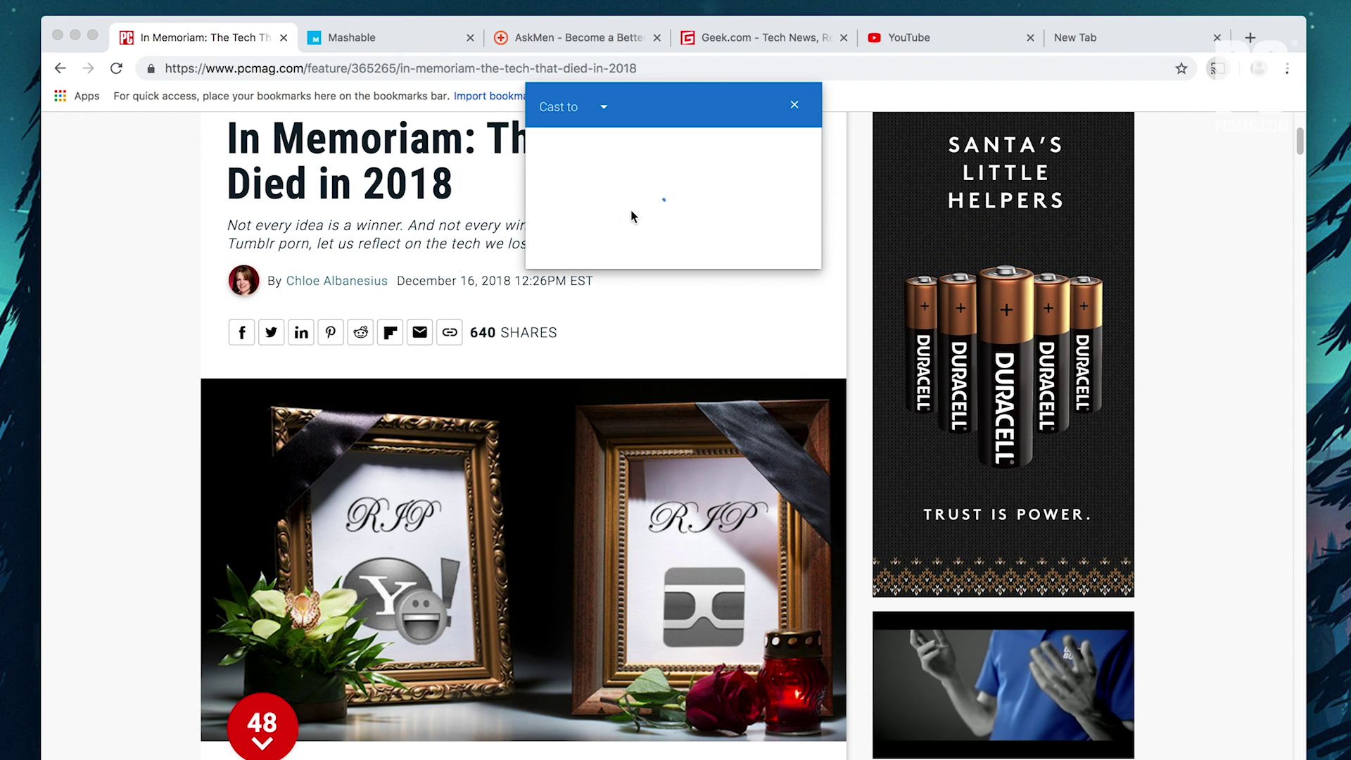
left_click(794, 106)
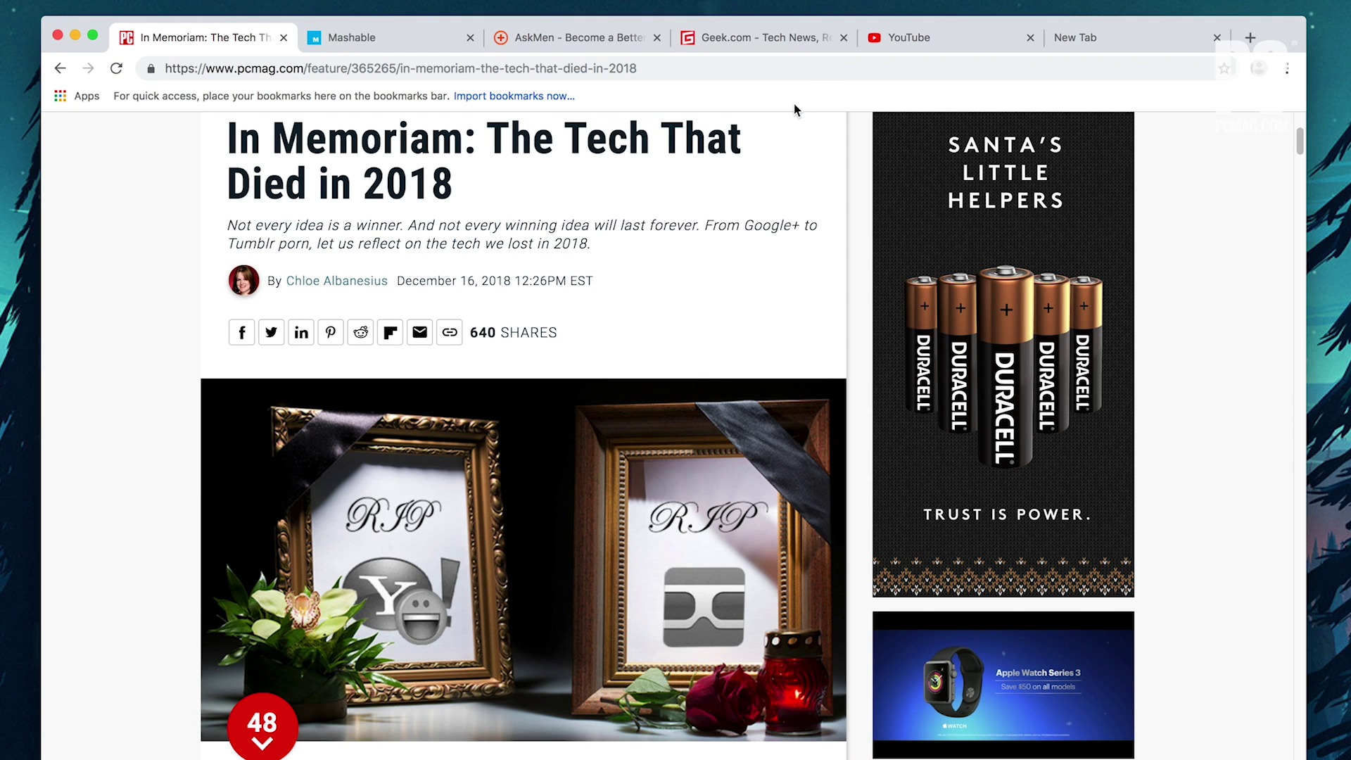
left_click(1288, 72)
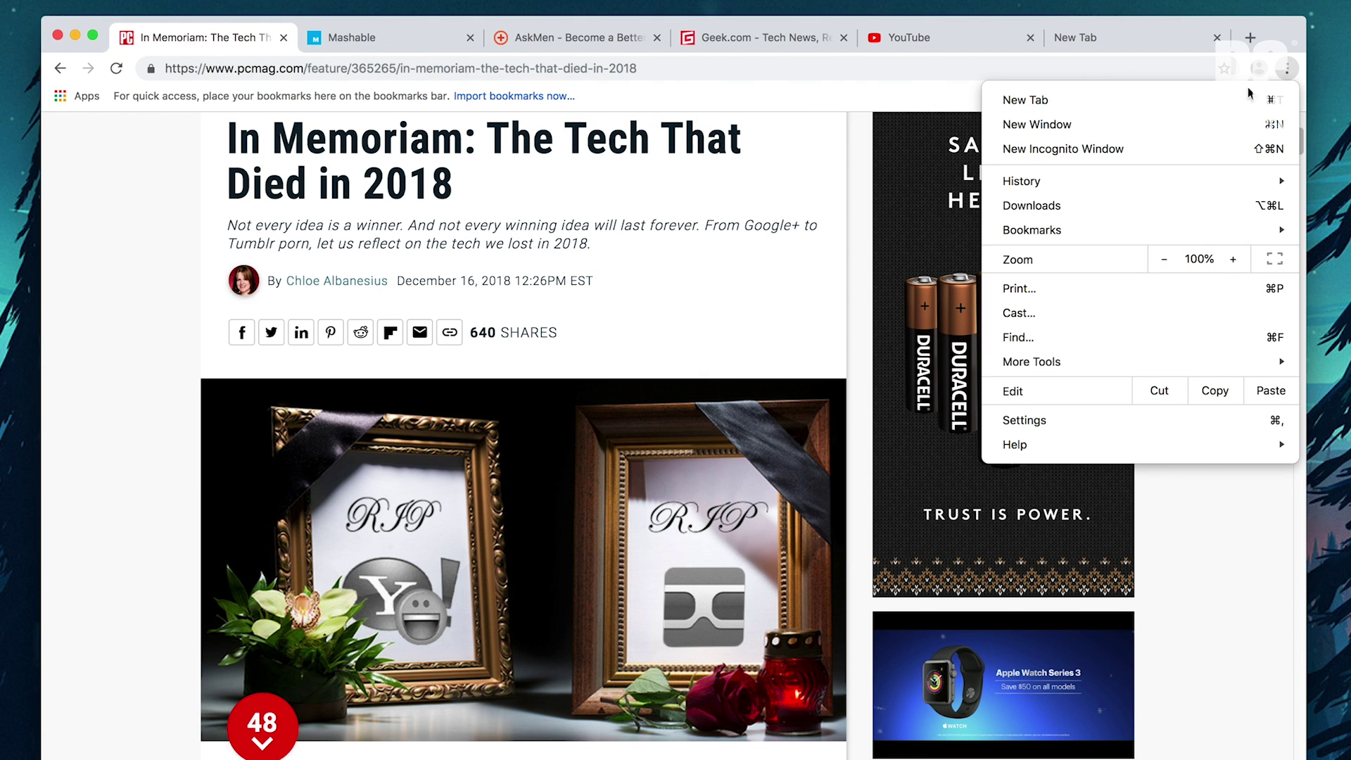
left_click(1050, 309)
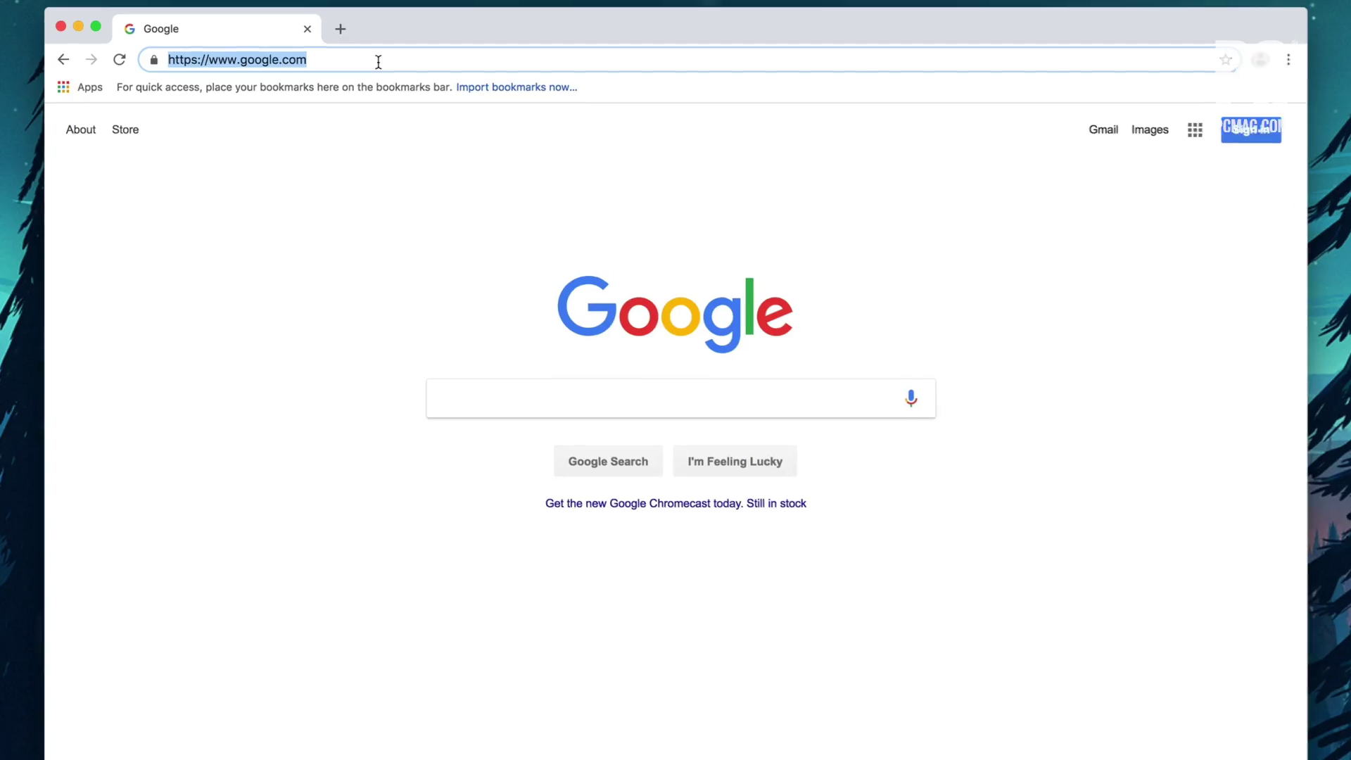
type("wiki")
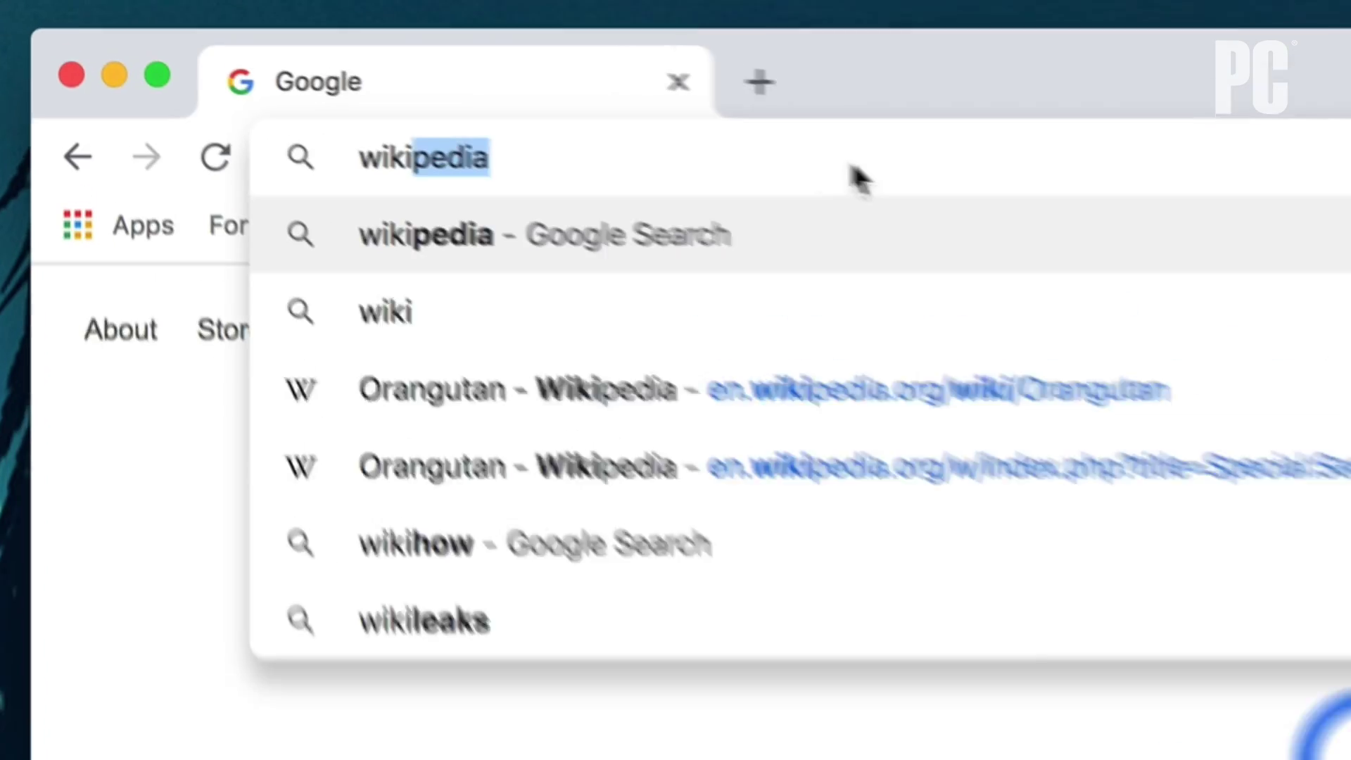
type("pedia.org")
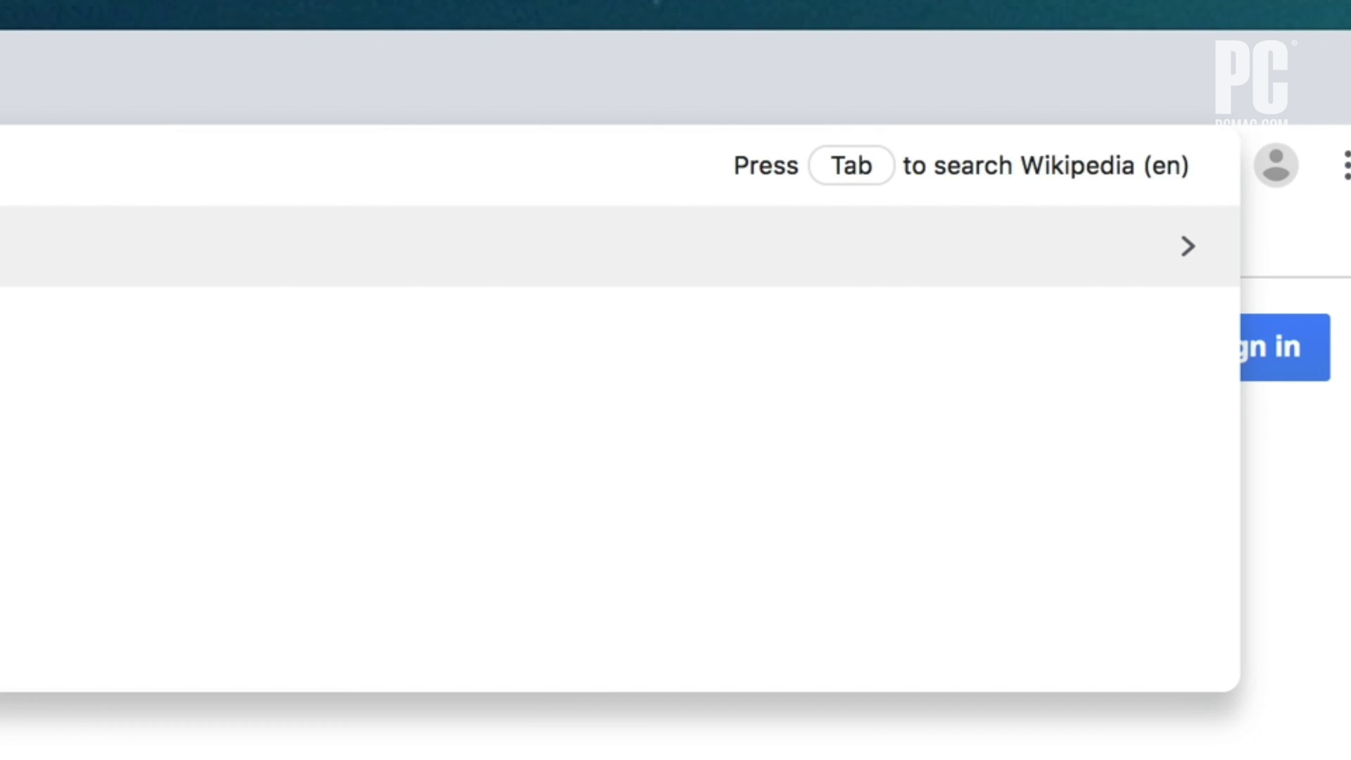
- Search Wikipedia for 'orangutan' straight from the address bar using Tab
key("Tab")
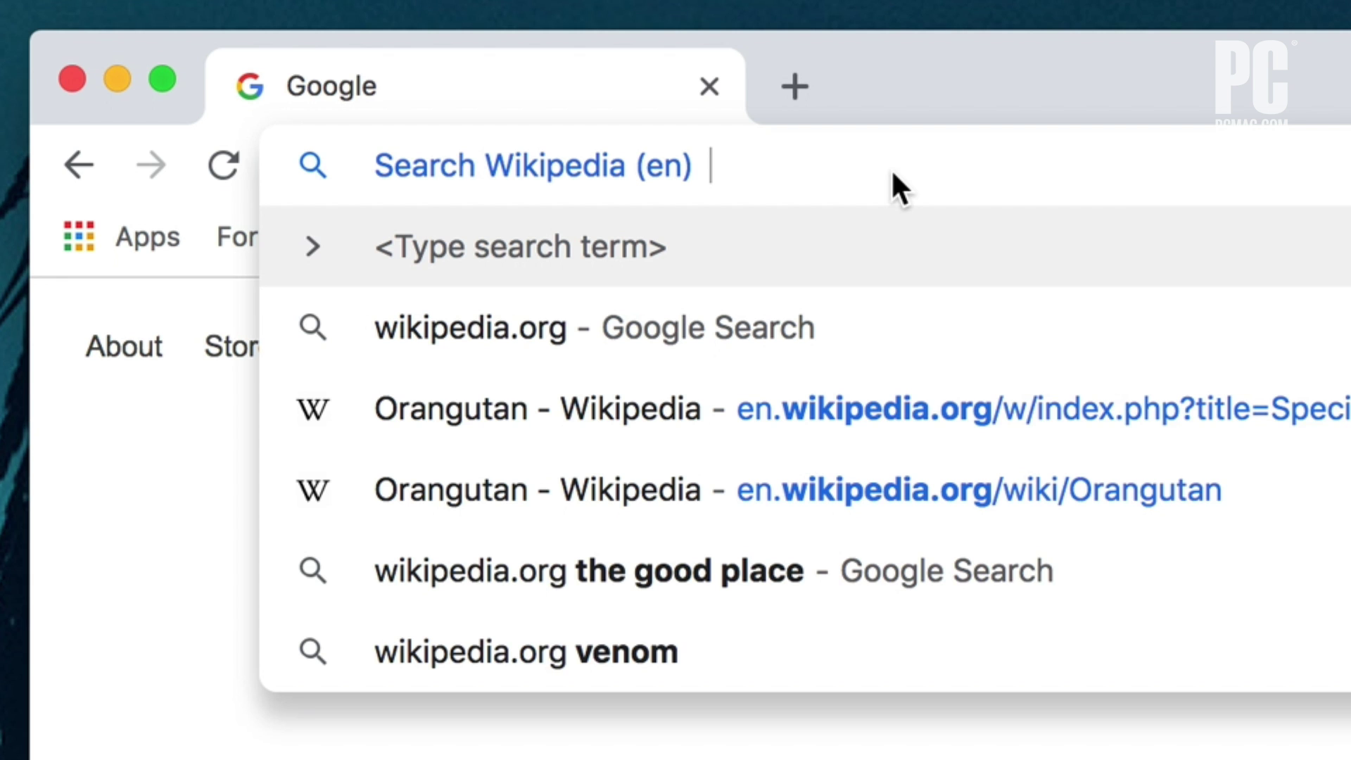
type("orangutan")
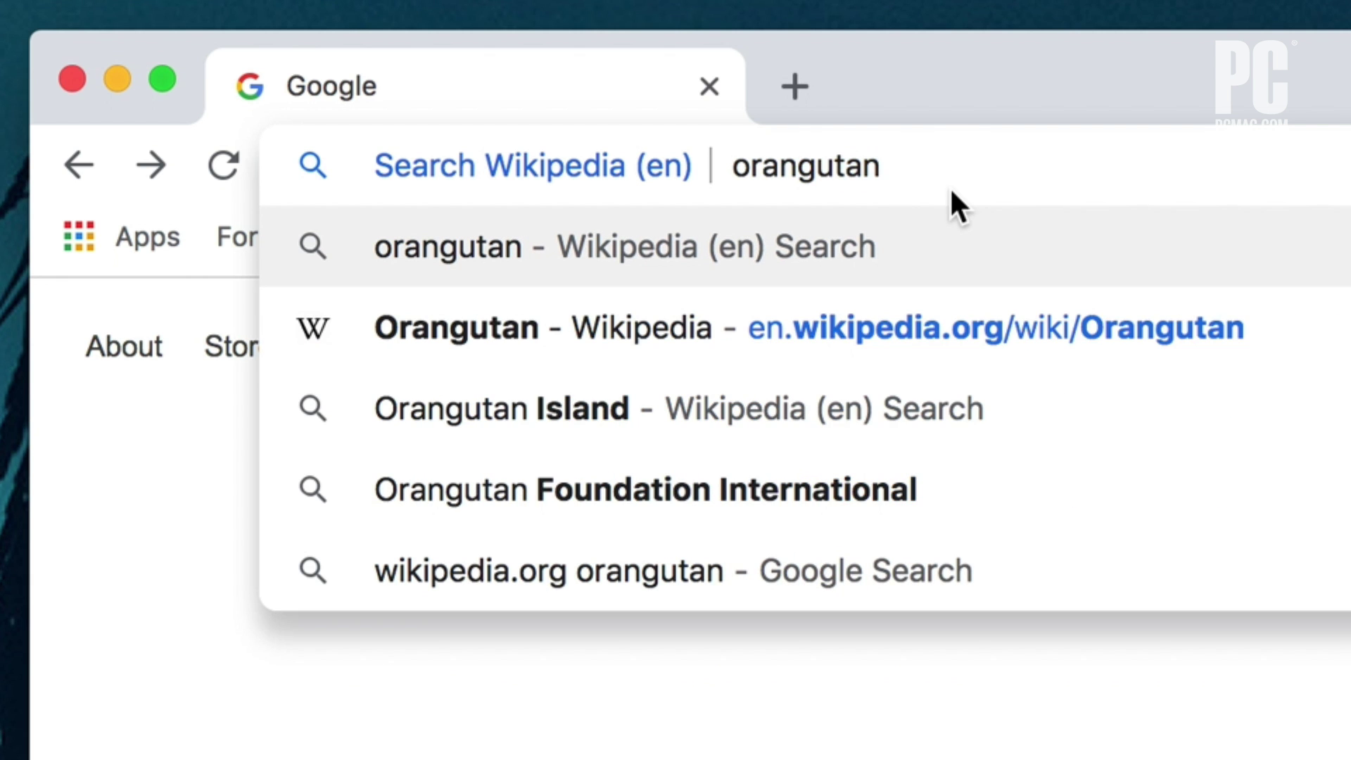
key("Return")
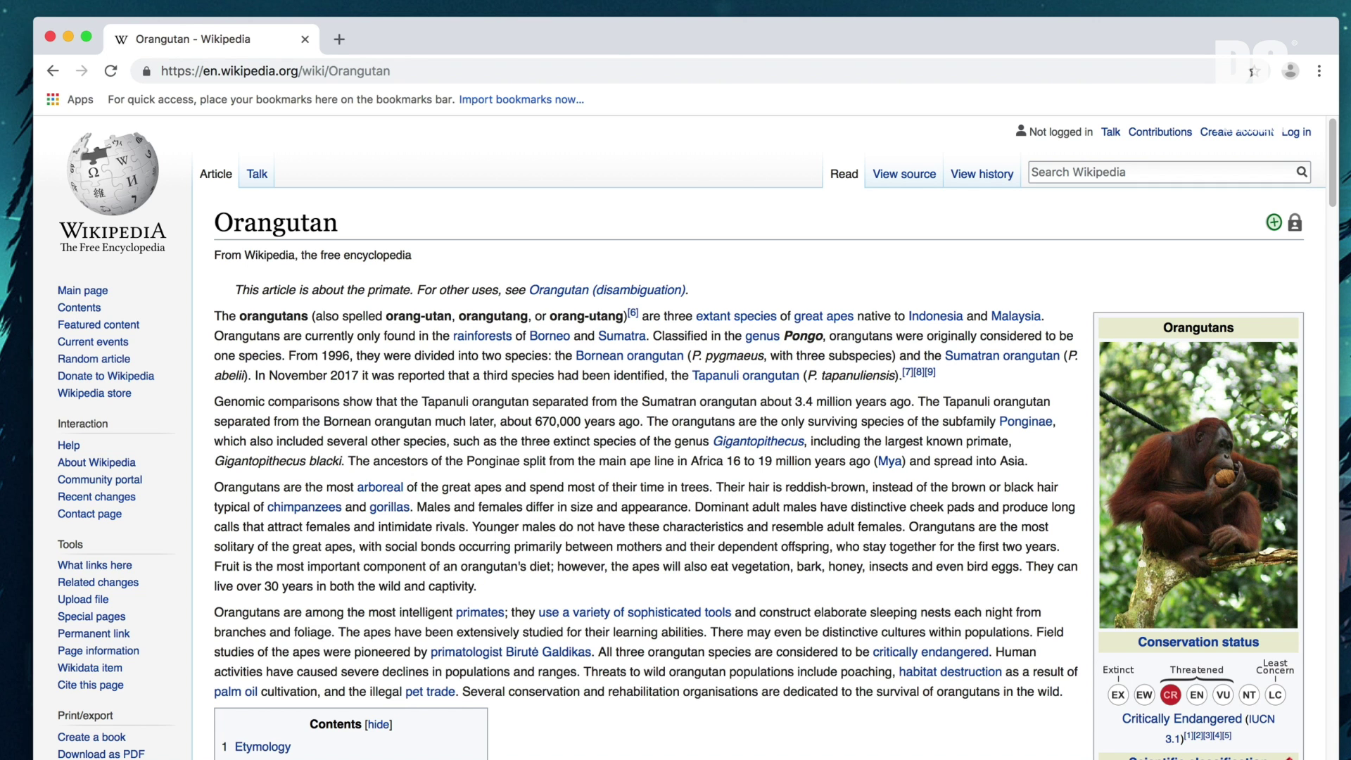
type("YouTube Rewind 2018")
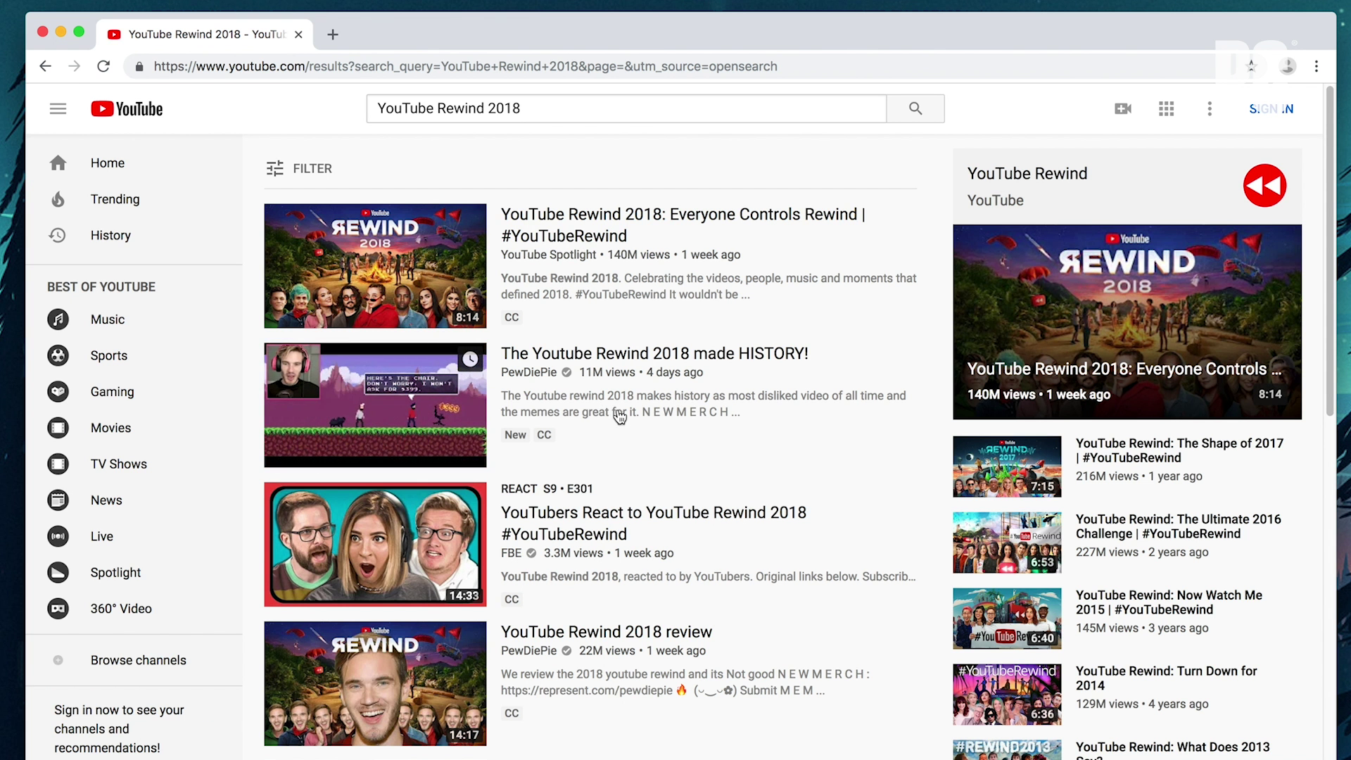
- In a new tab, search PCMag for 'Best Phones' from the address bar
key("ctrl+t")
type("pcmag.com")
key("Tab")
type("Best Ph")
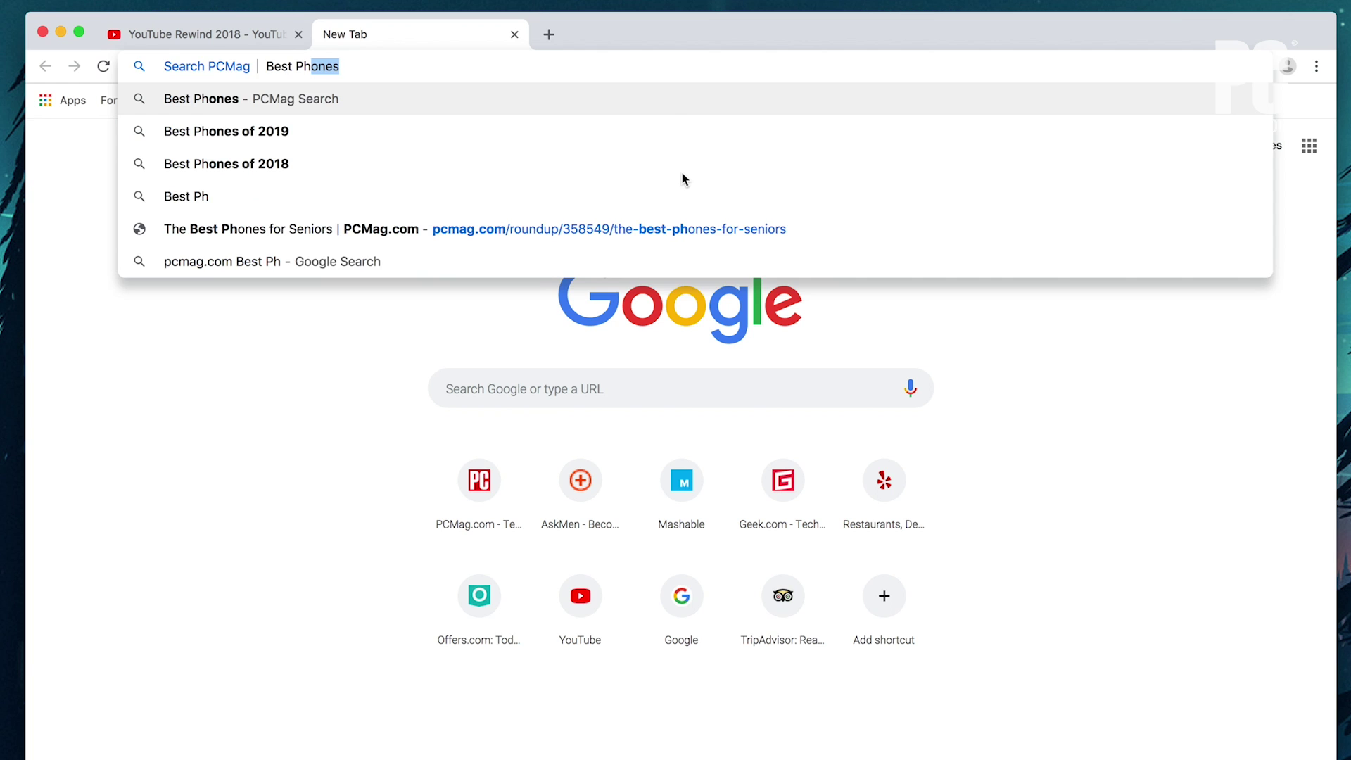
type("ones")
key("Return")
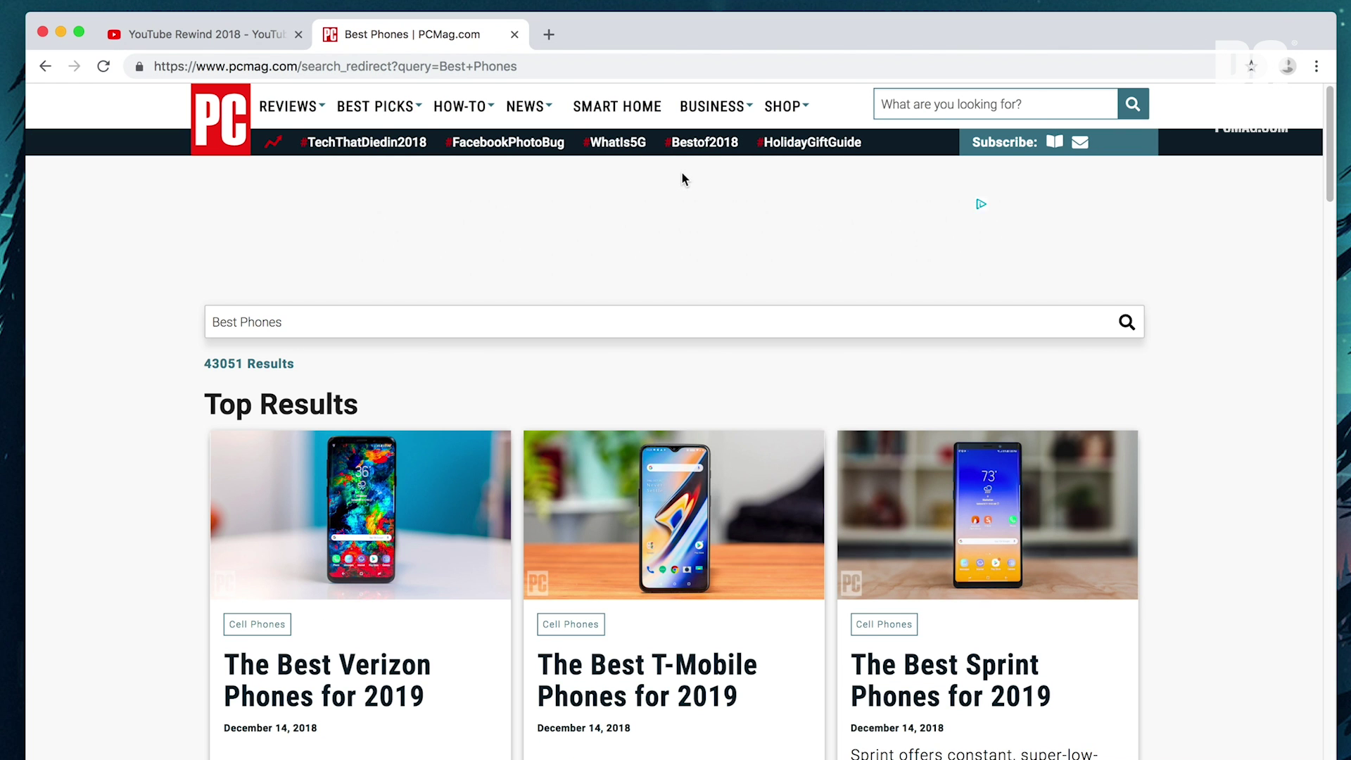
scroll(642, 414, "down", 3)
scroll(649, 407, "down", 3)
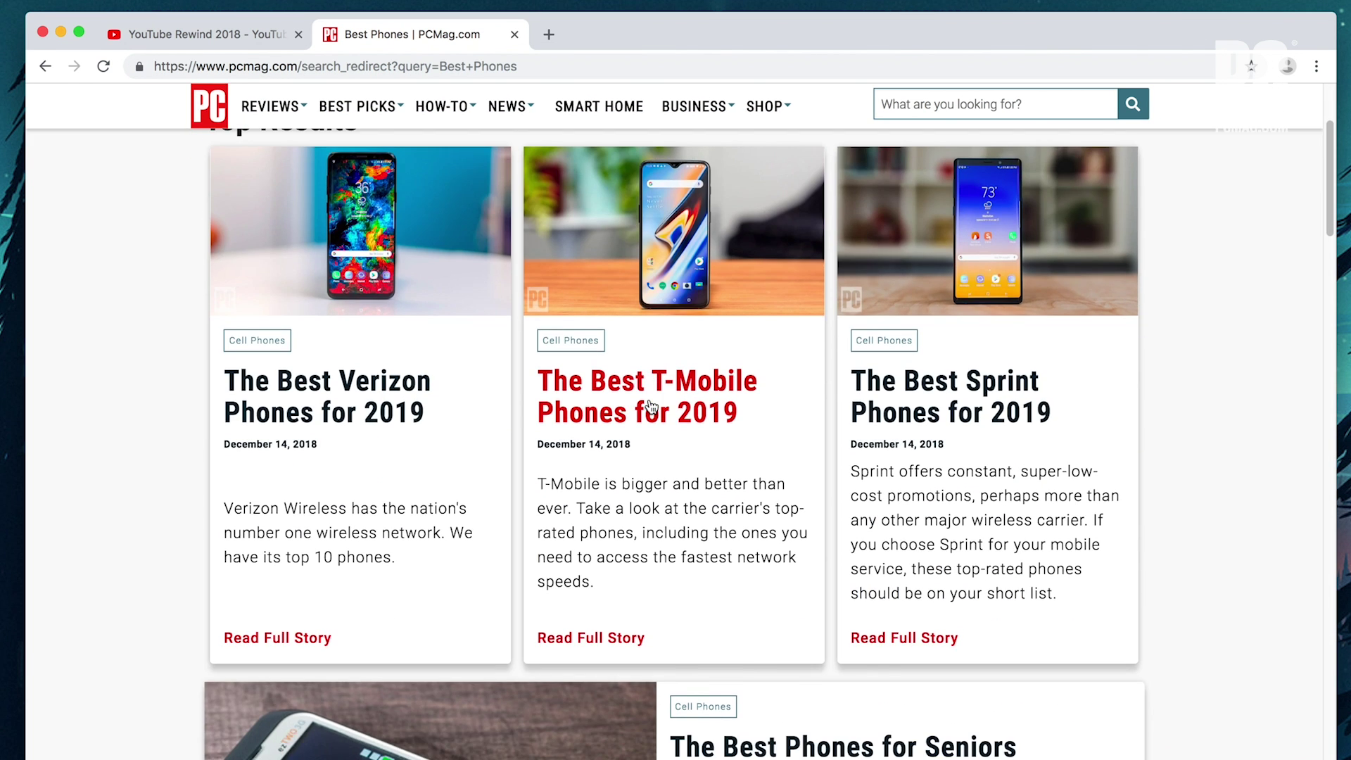
- In another new tab, browse offers.com suggestions down to the GoPro coupon search
key("ctrl+t")
type("offers.com")
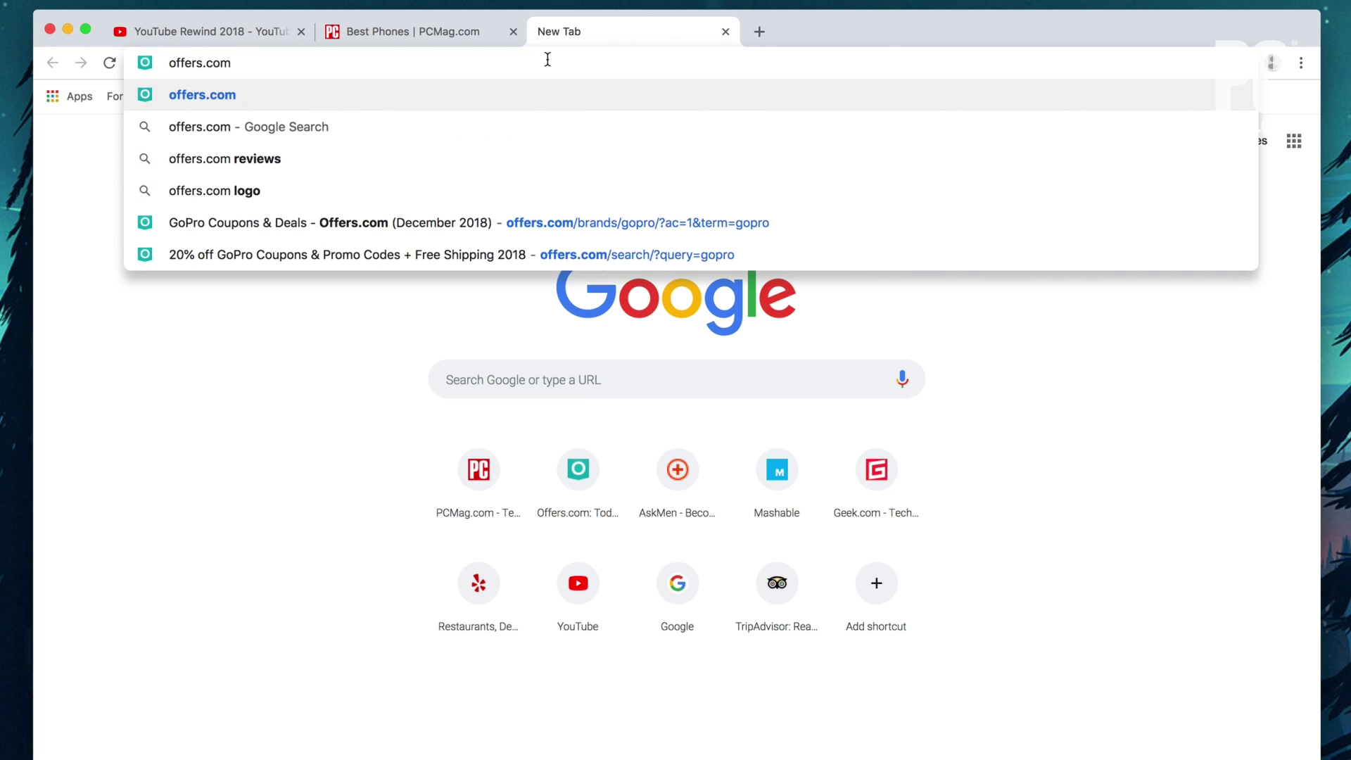
key("Down")
key("Down")
key("Down")
key("Down")
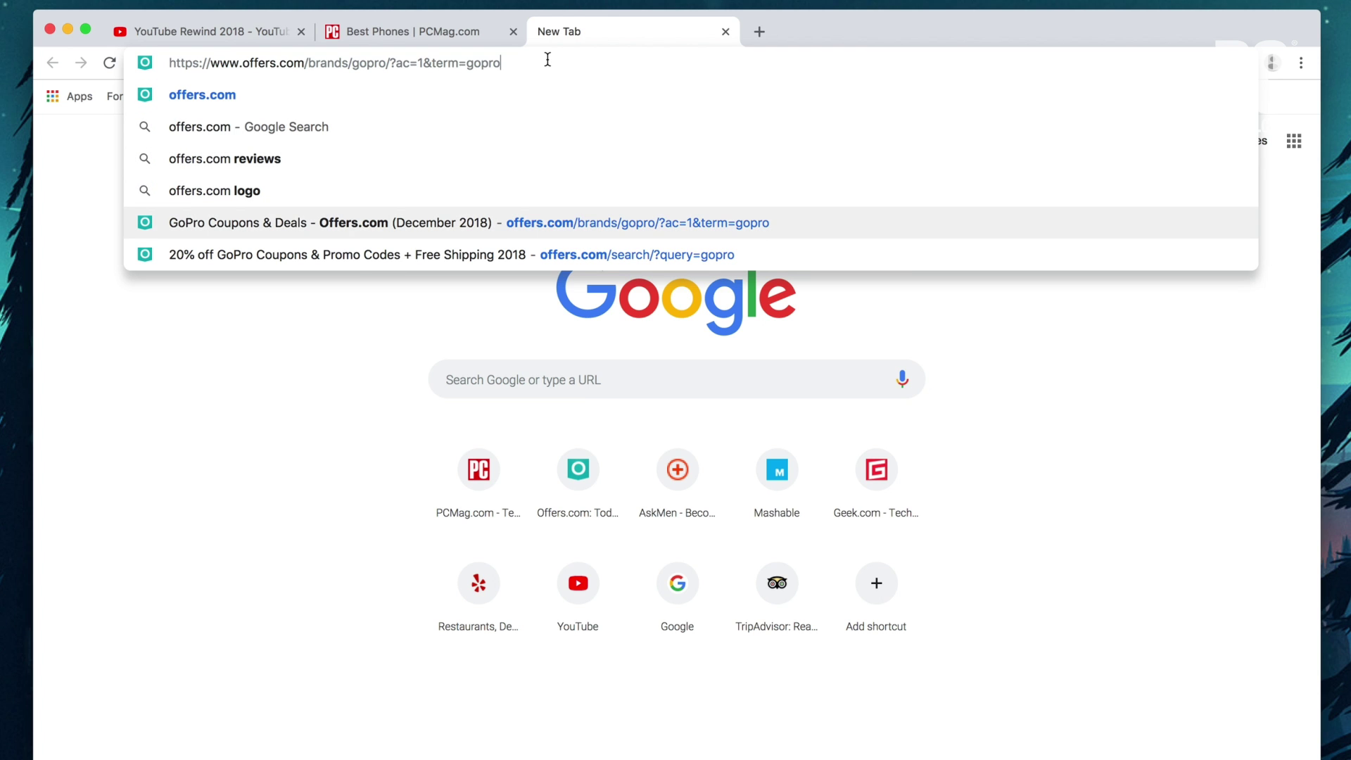
key("Down")
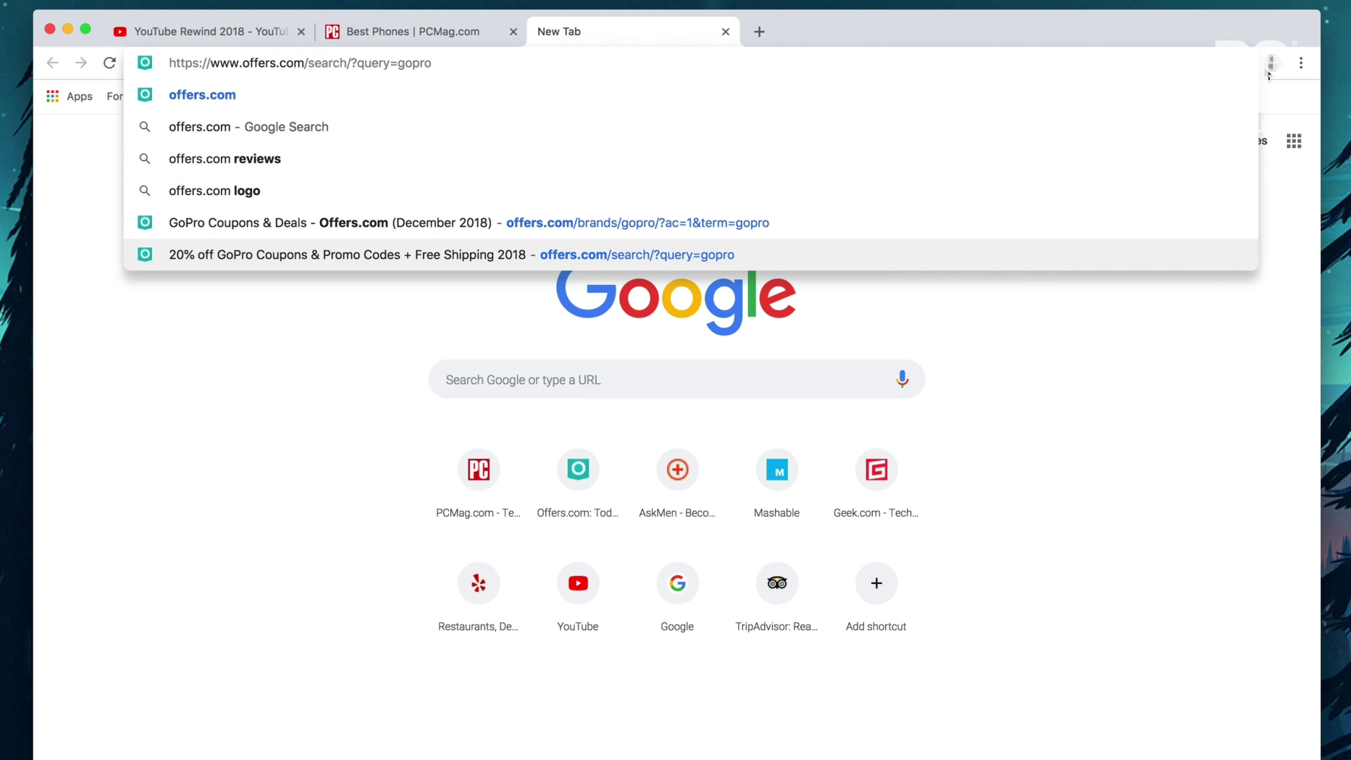
left_click(1301, 62)
- Open Manage search engines in Settings, then cancel the Add search engine form
left_click(1063, 420)
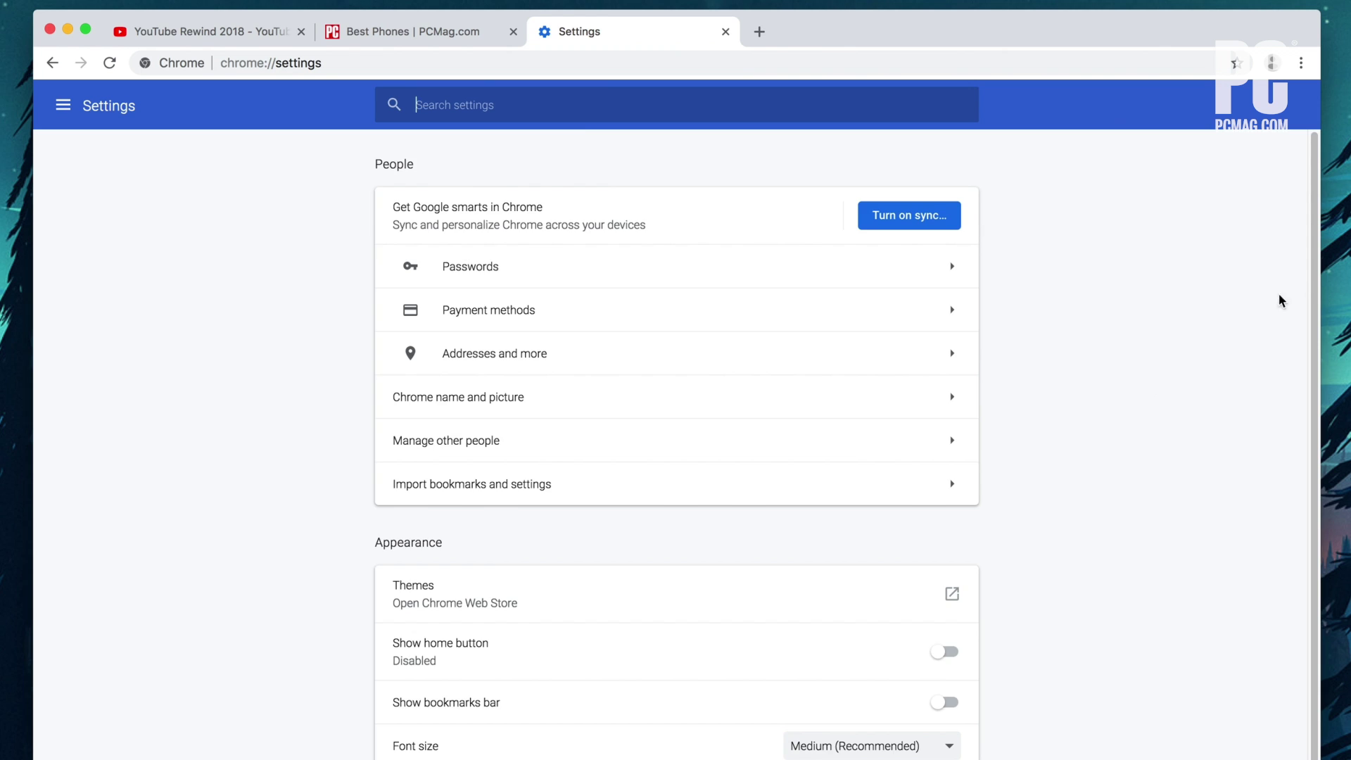
left_click_drag(1296, 302, 1299, 591)
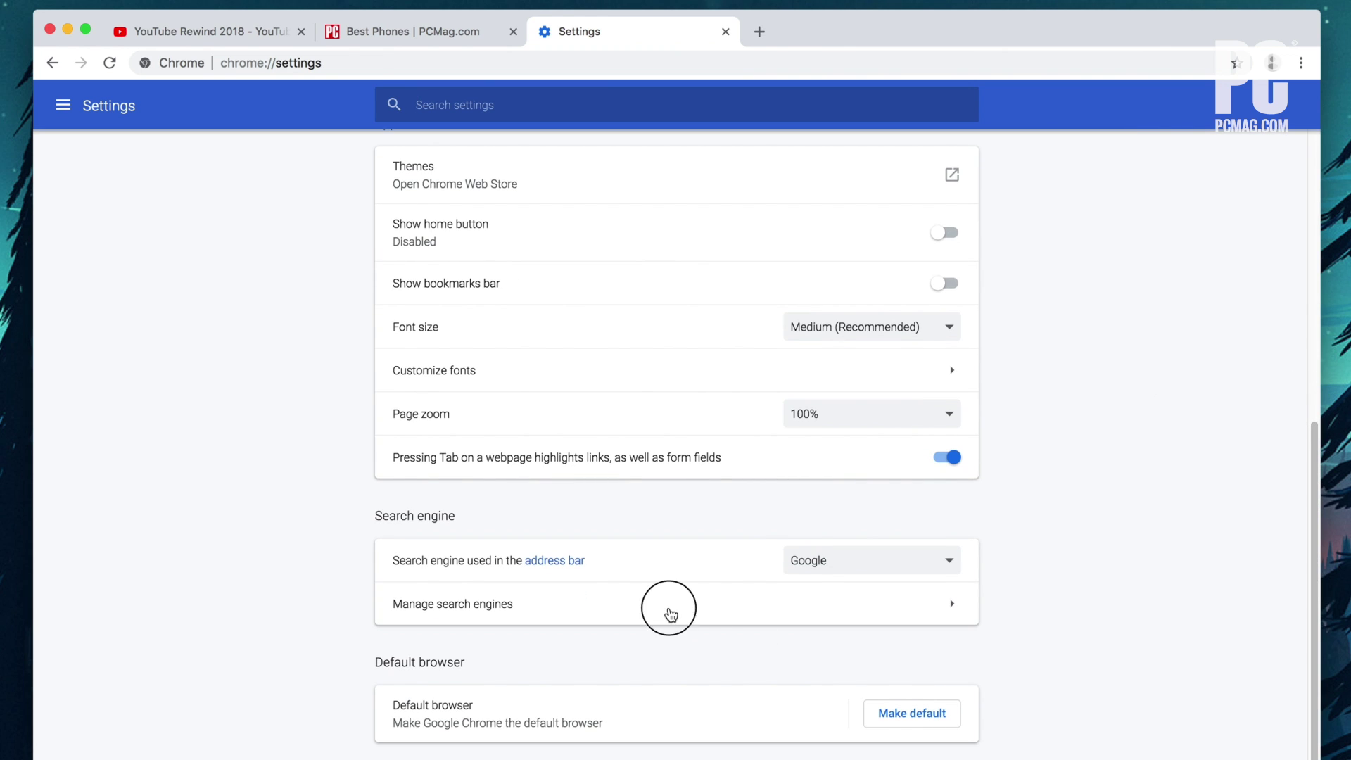
left_click(670, 610)
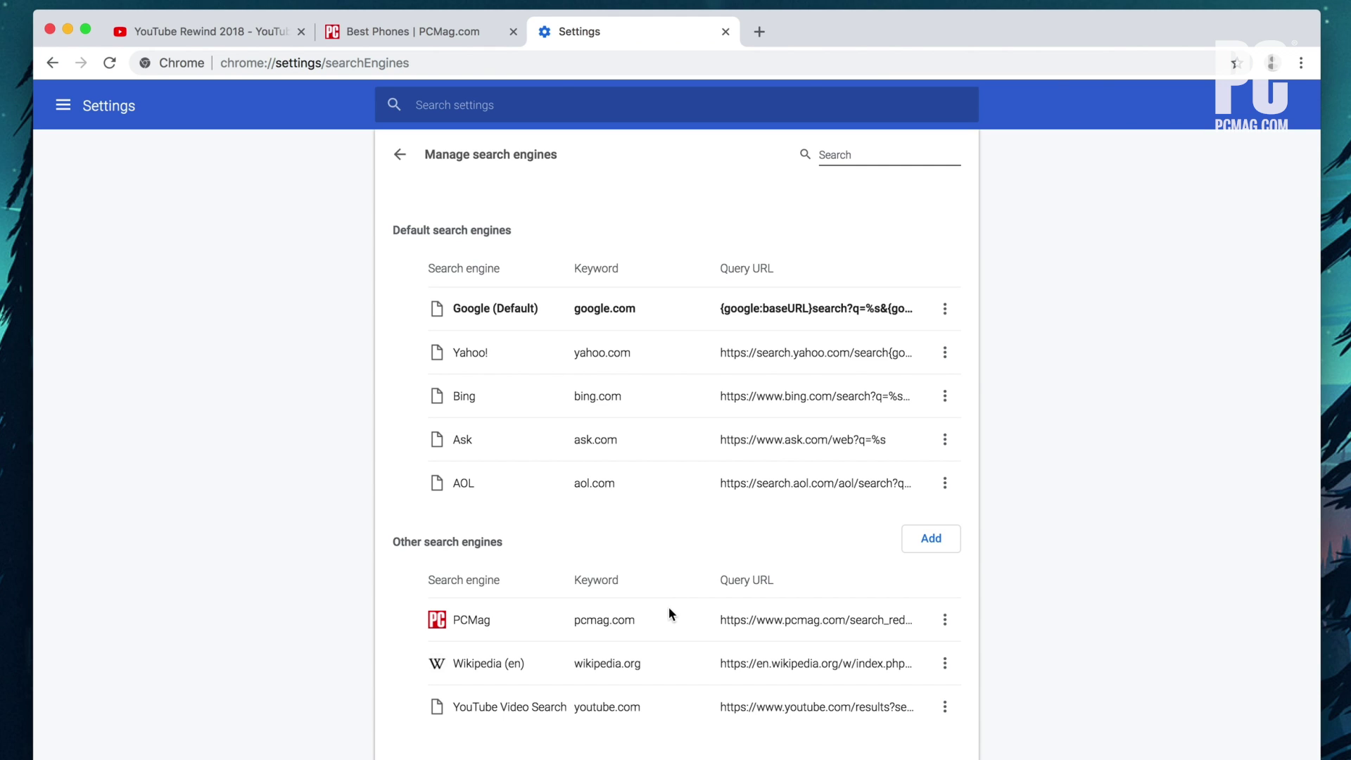
left_click(930, 538)
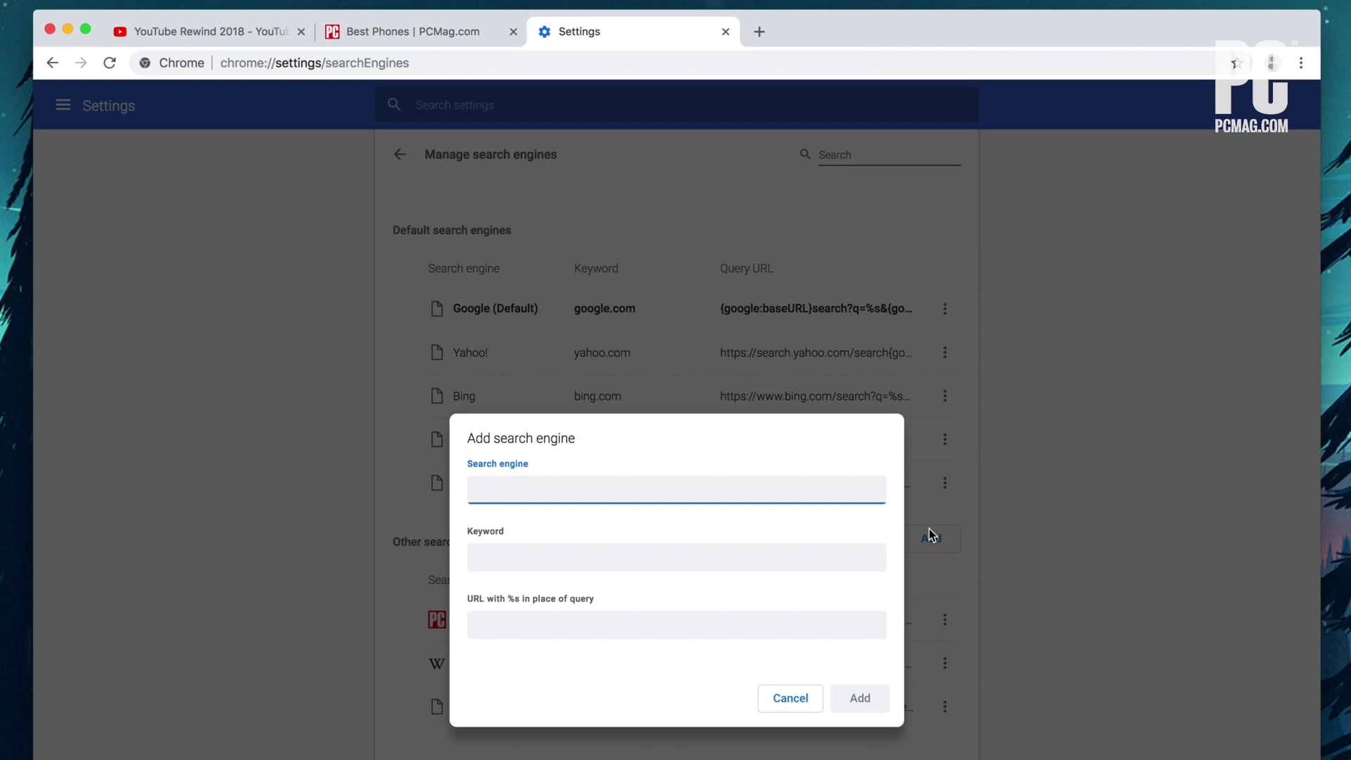
left_click(785, 698)
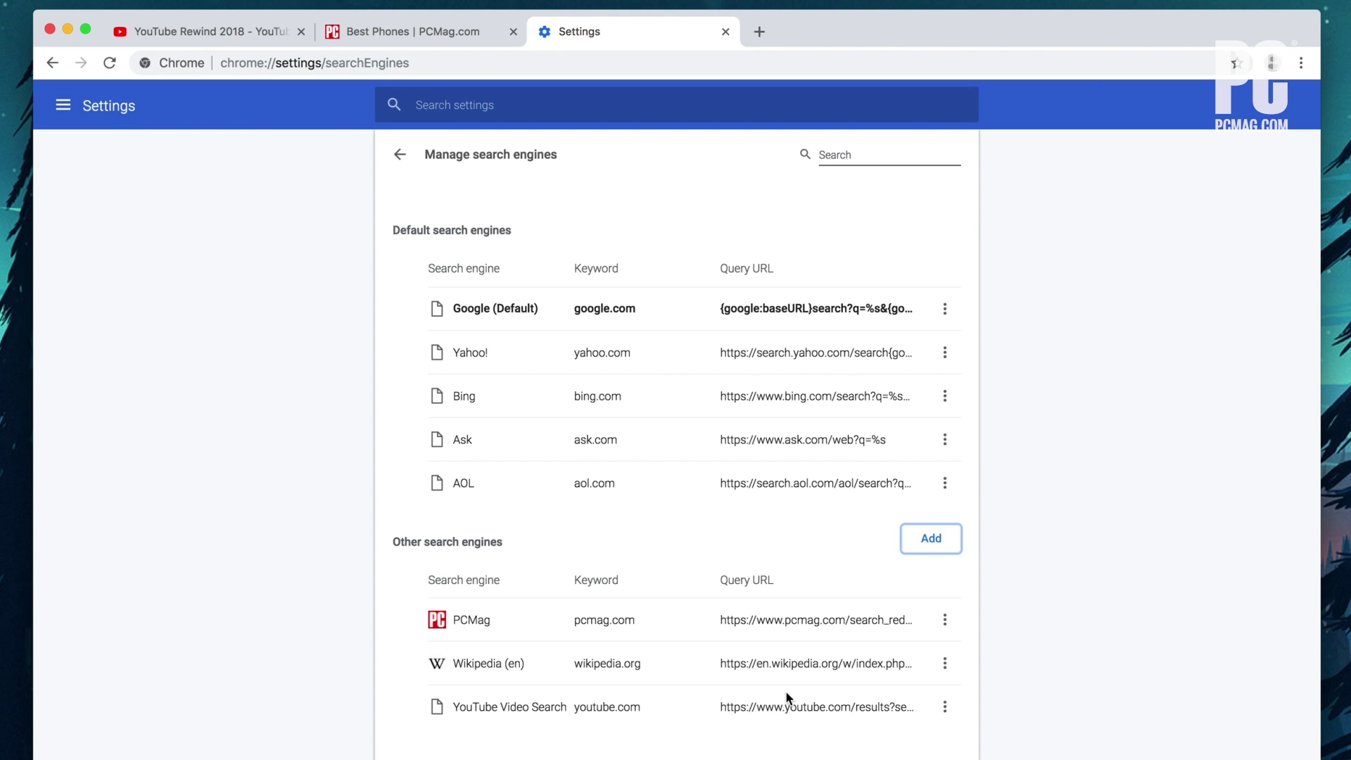
- Visit offers.com and search it for 'gopro'
left_click(658, 66)
type("offers.com")
key("Return")
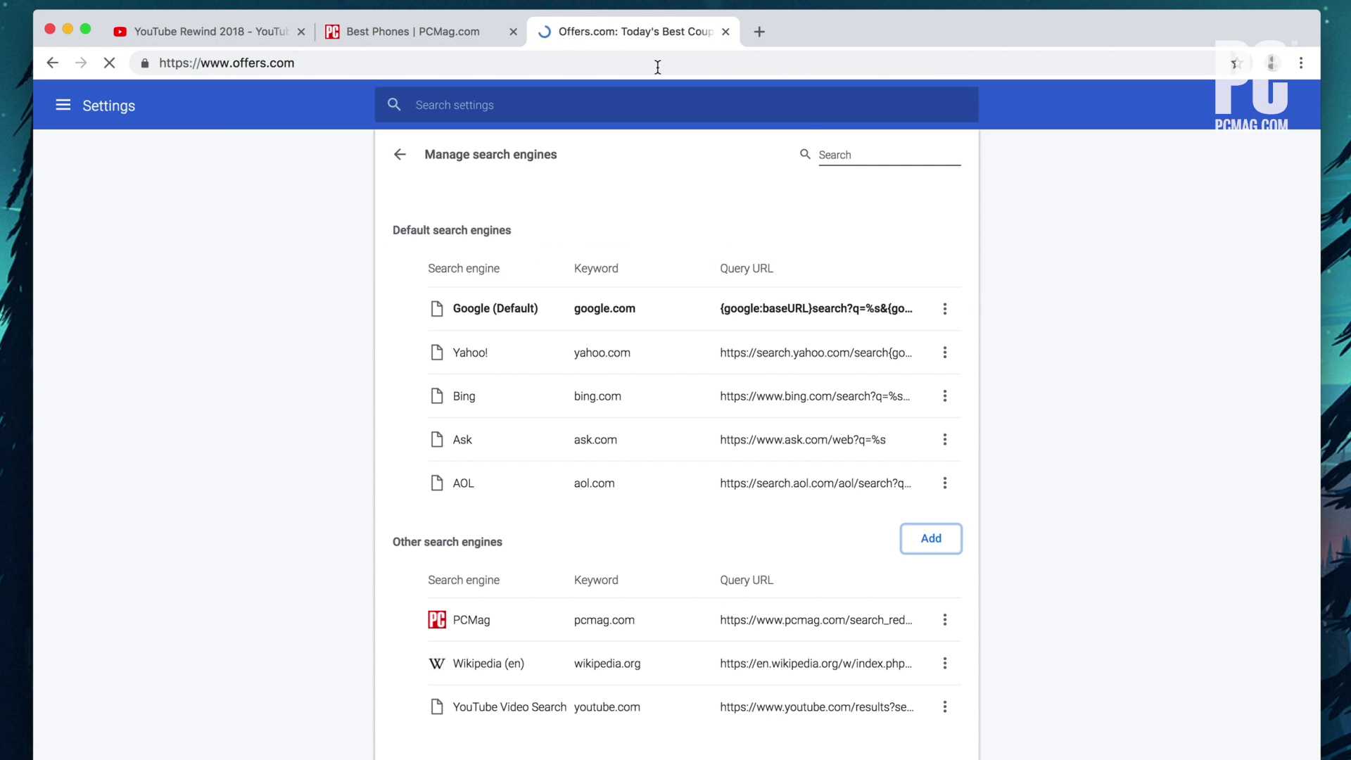
type("gopro")
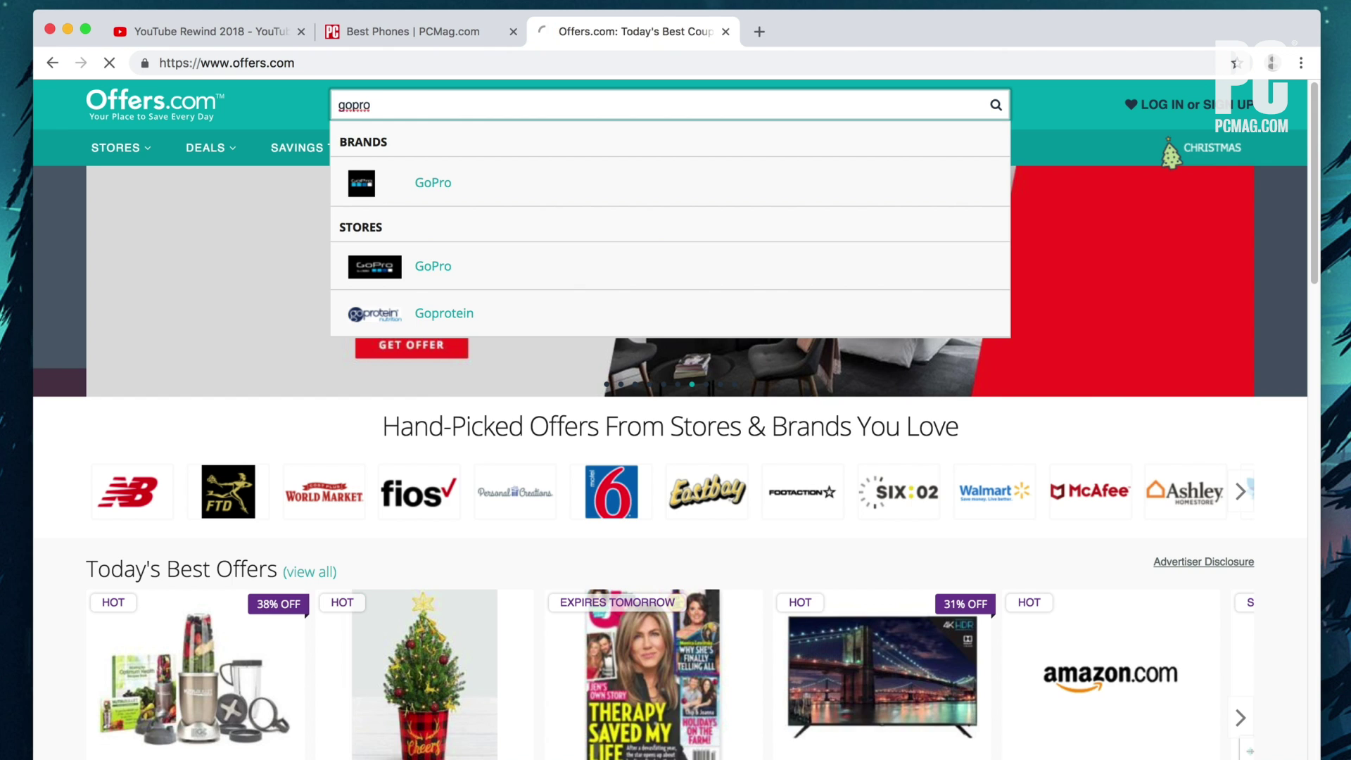
key("Return")
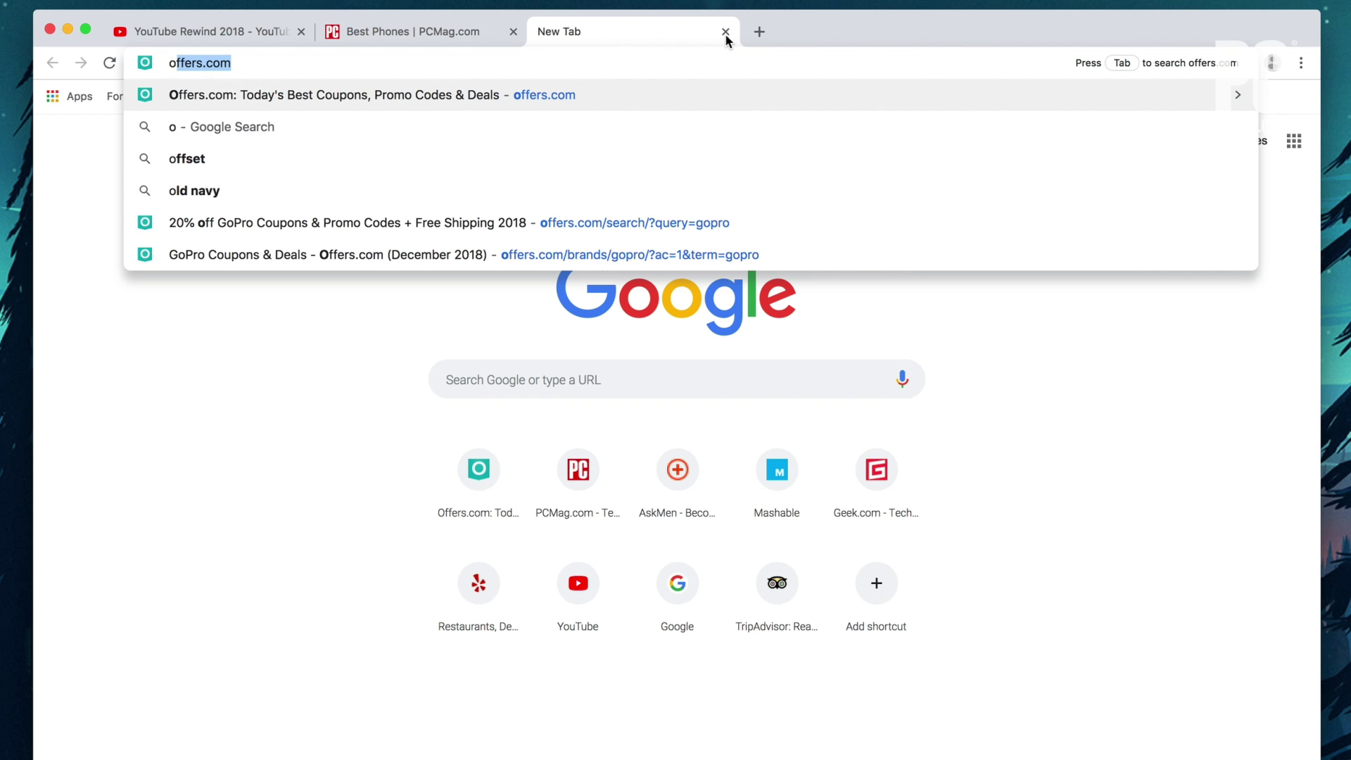
type("ffers")
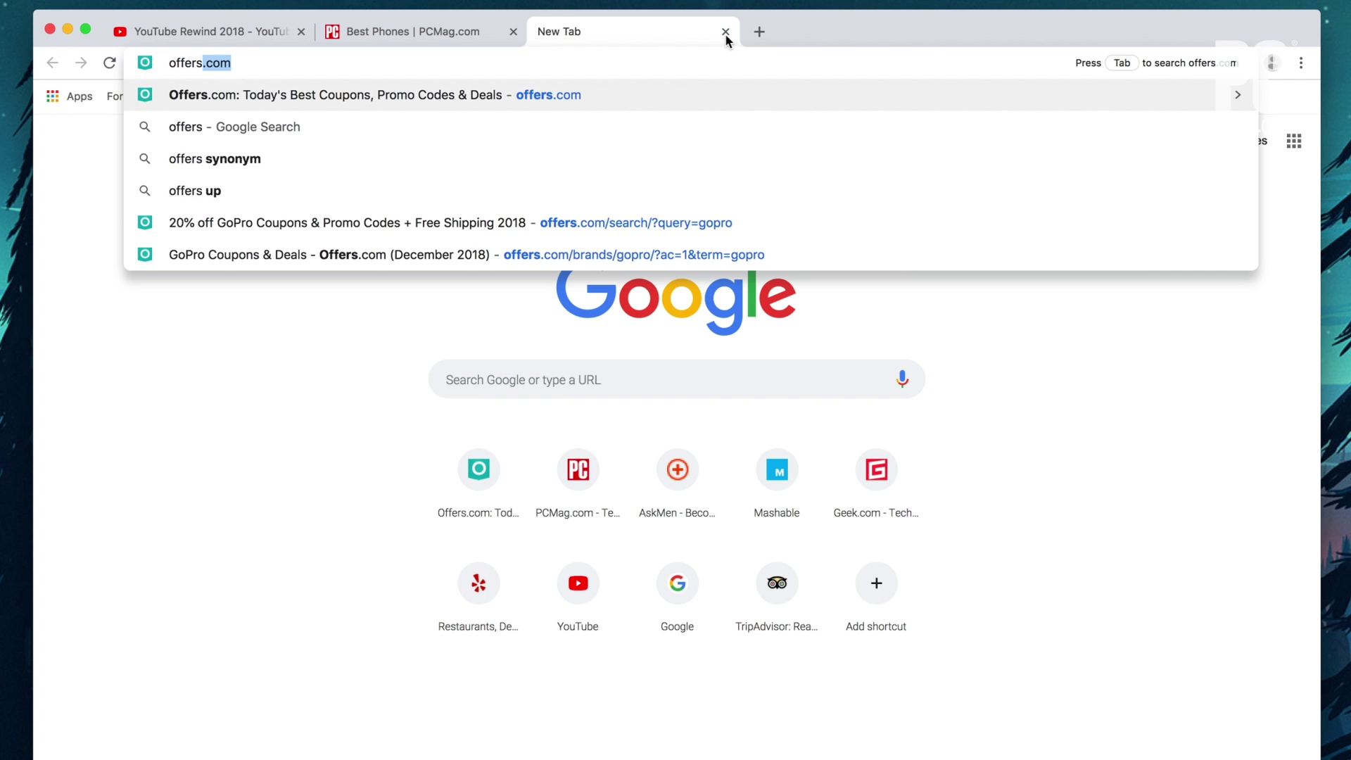
type(".com")
type("iP")
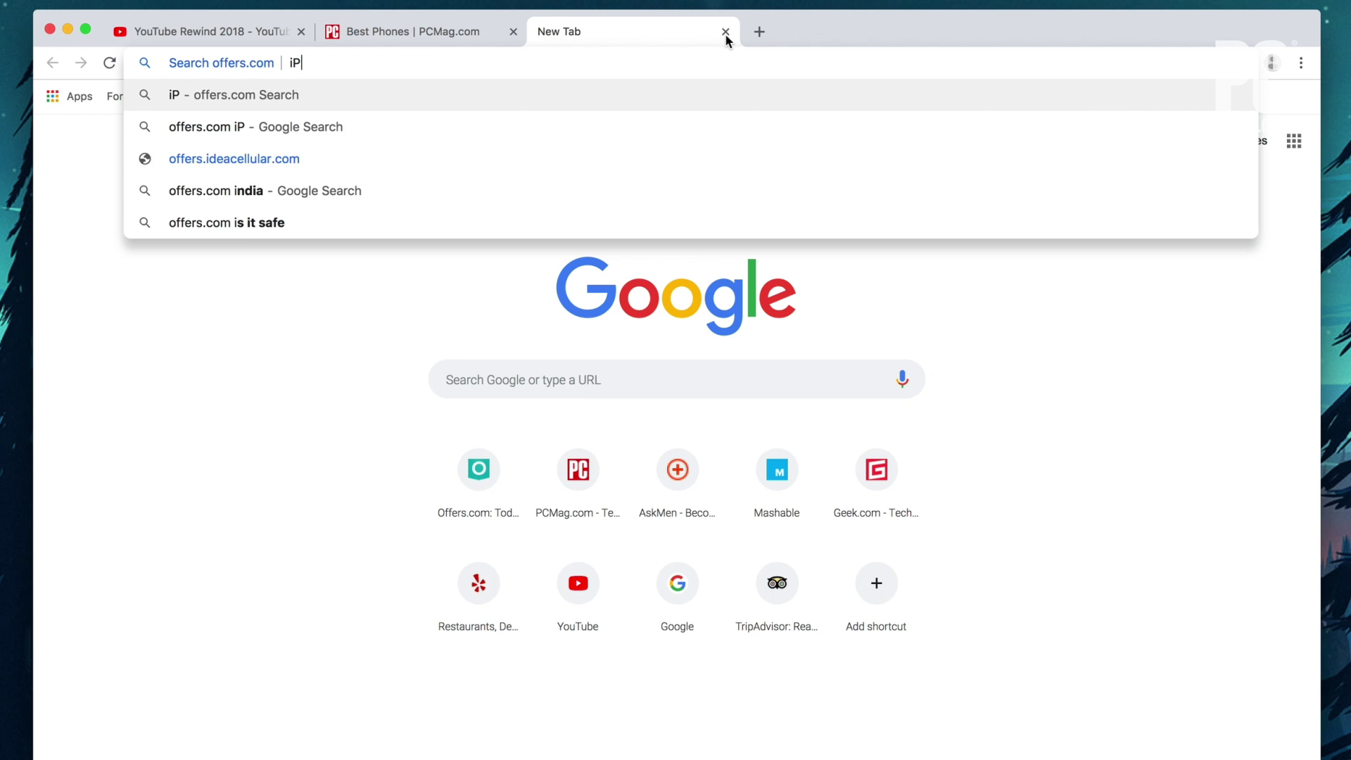
type("hone")
- Search offers.com for 'iPhone' directly from the address bar
key("Return")
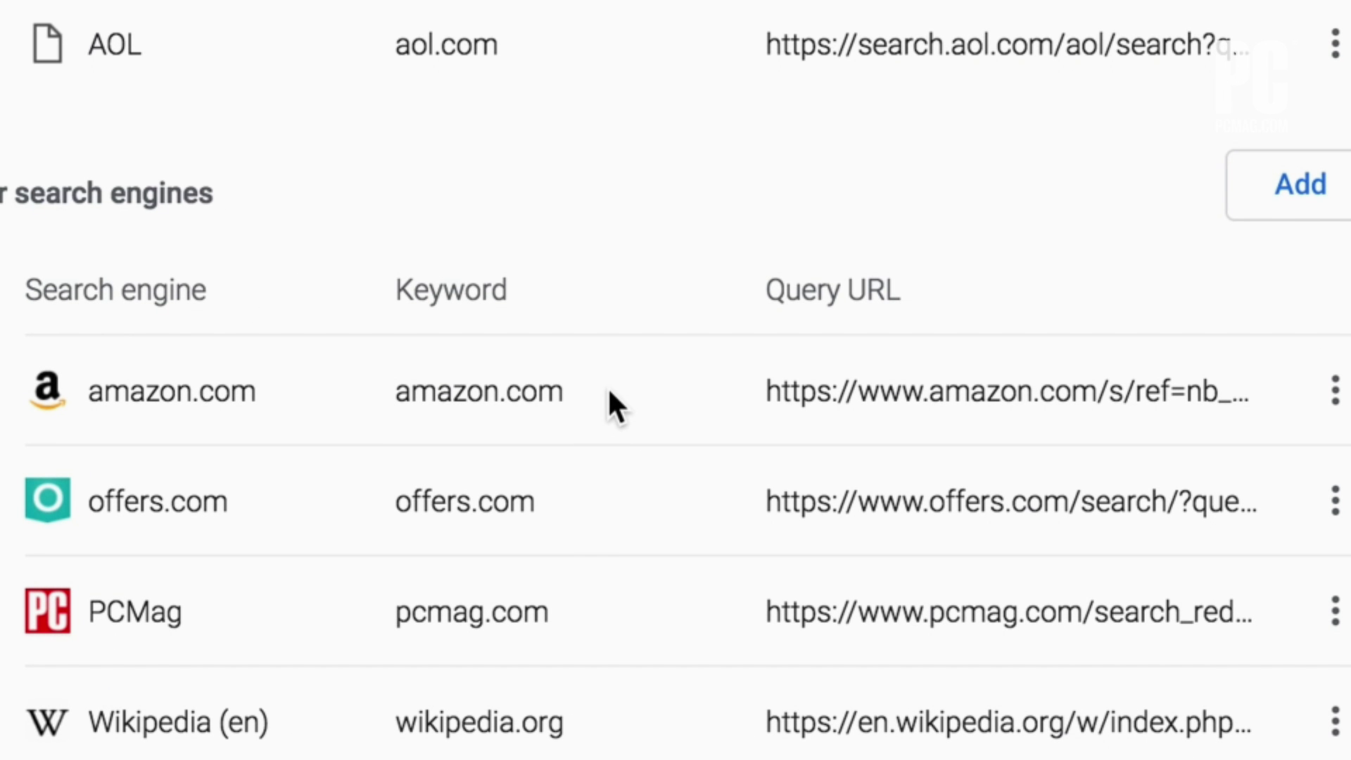
- Edit the amazon.com search engine entry, replacing its keyword with 'amz', and save
left_click(1336, 391)
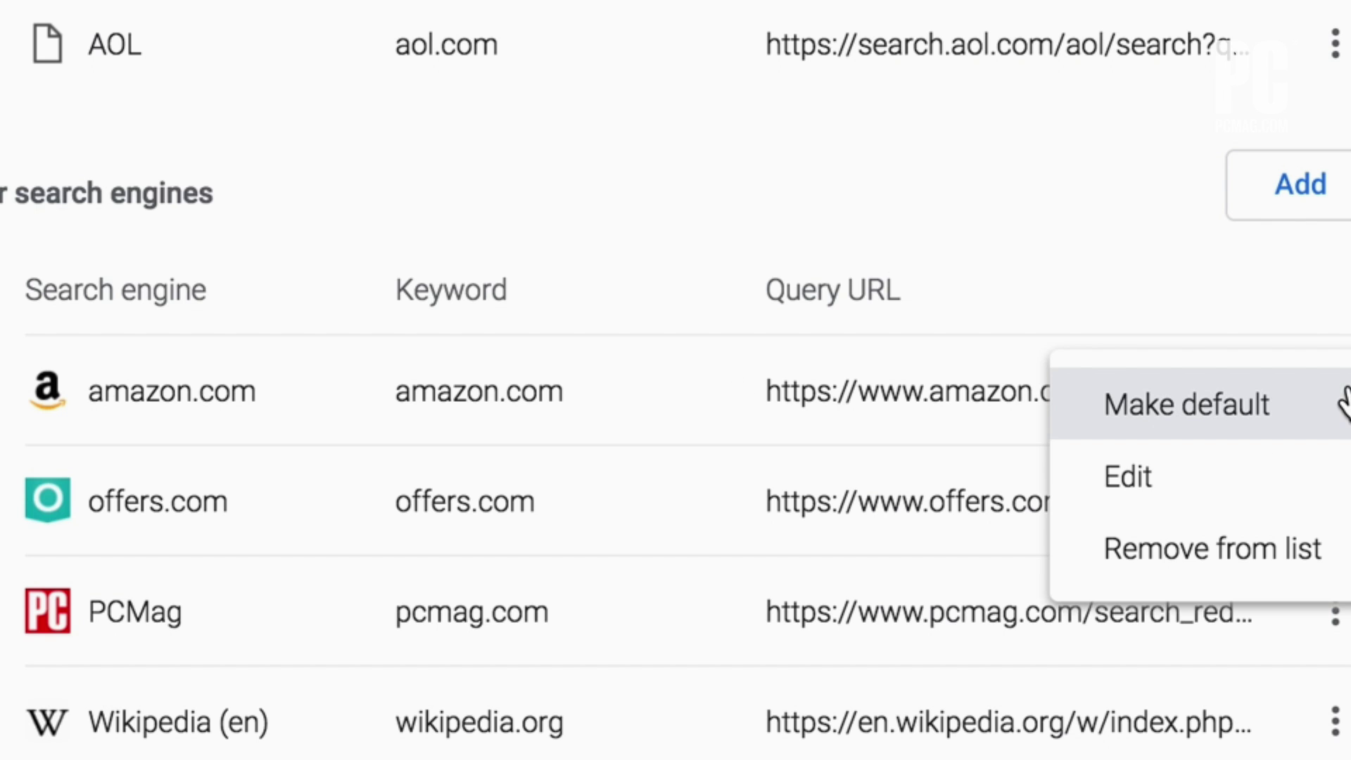
left_click(1214, 485)
key("Tab")
type("a")
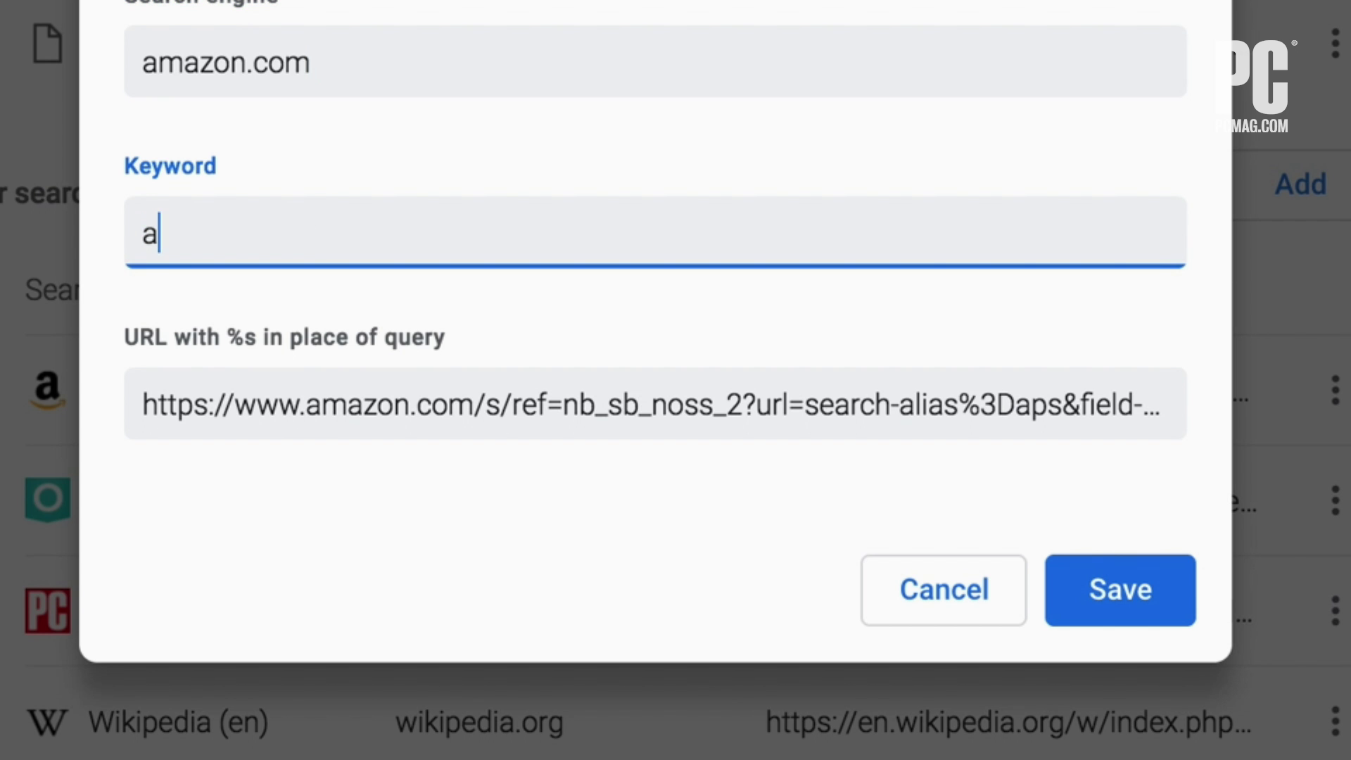
left_click(1132, 607)
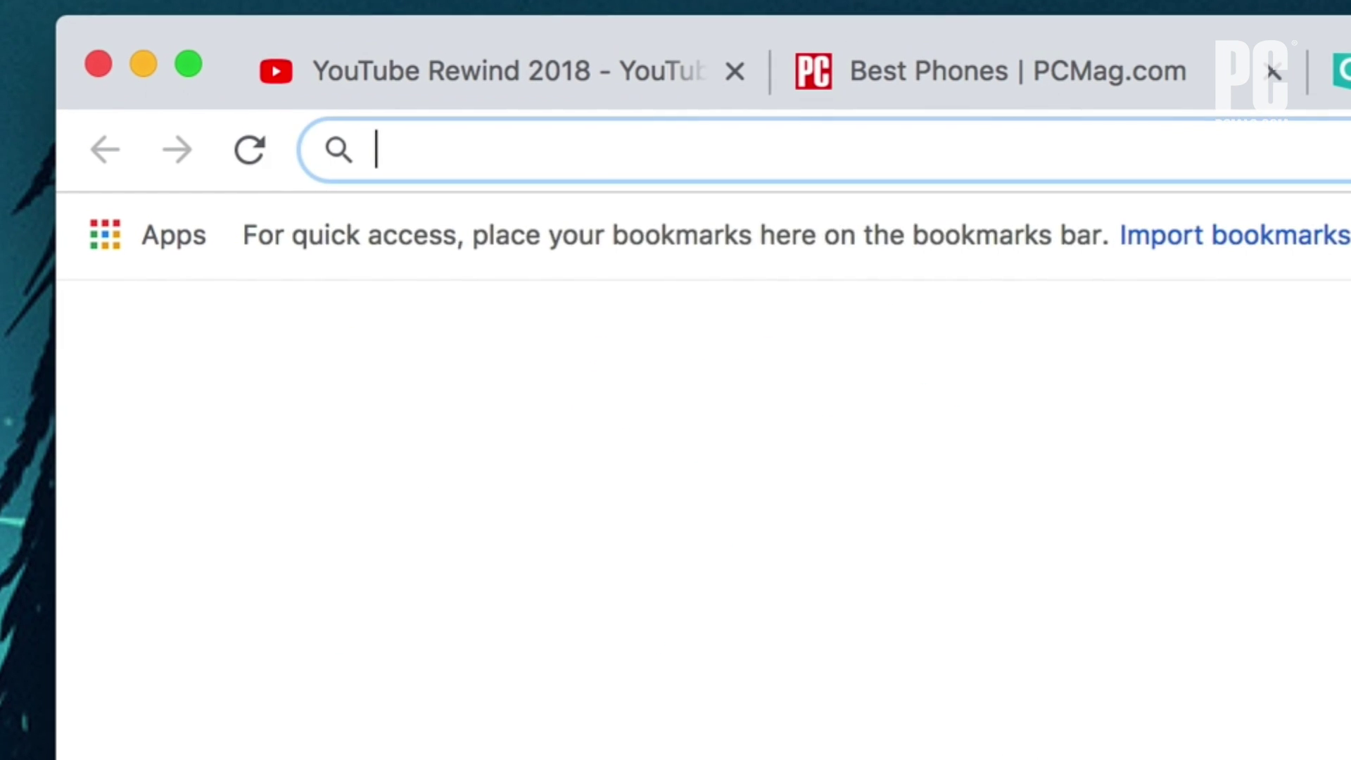
type("amz")
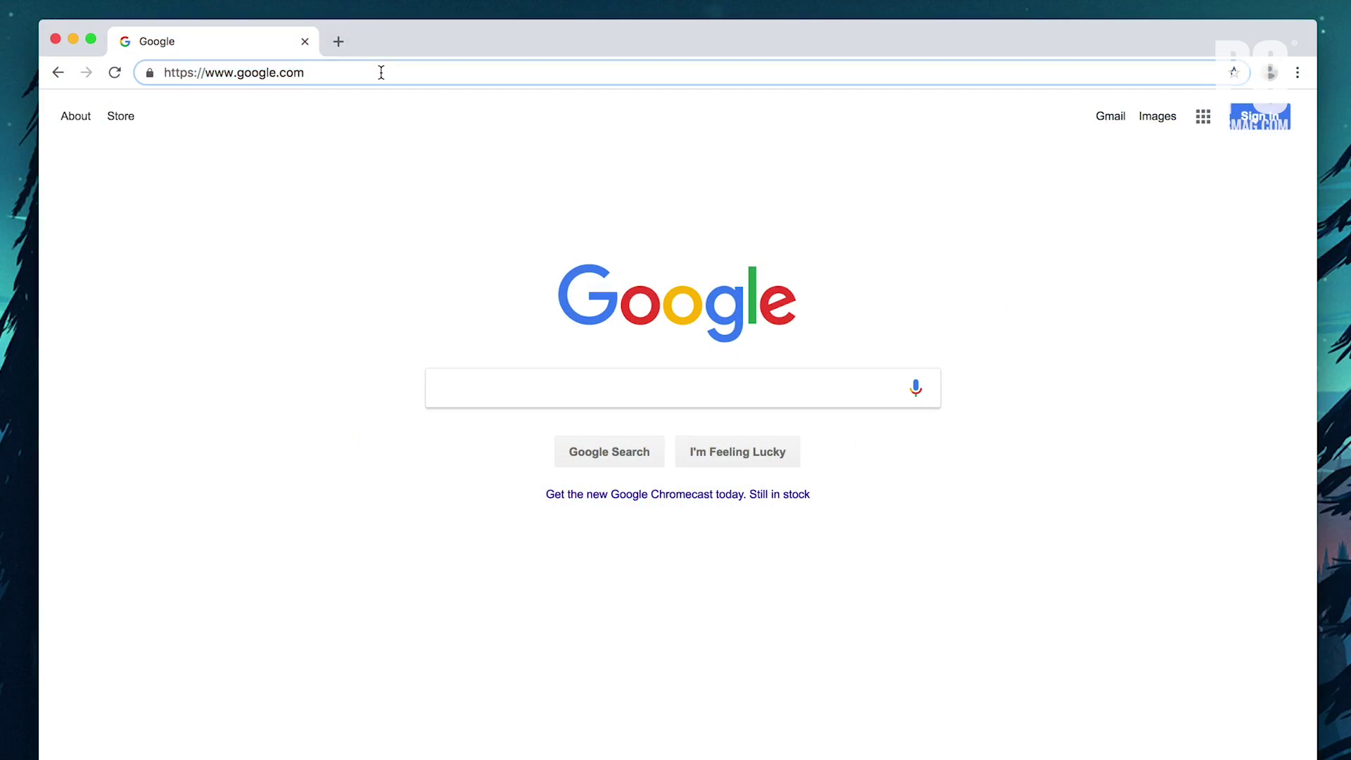
type("japa")
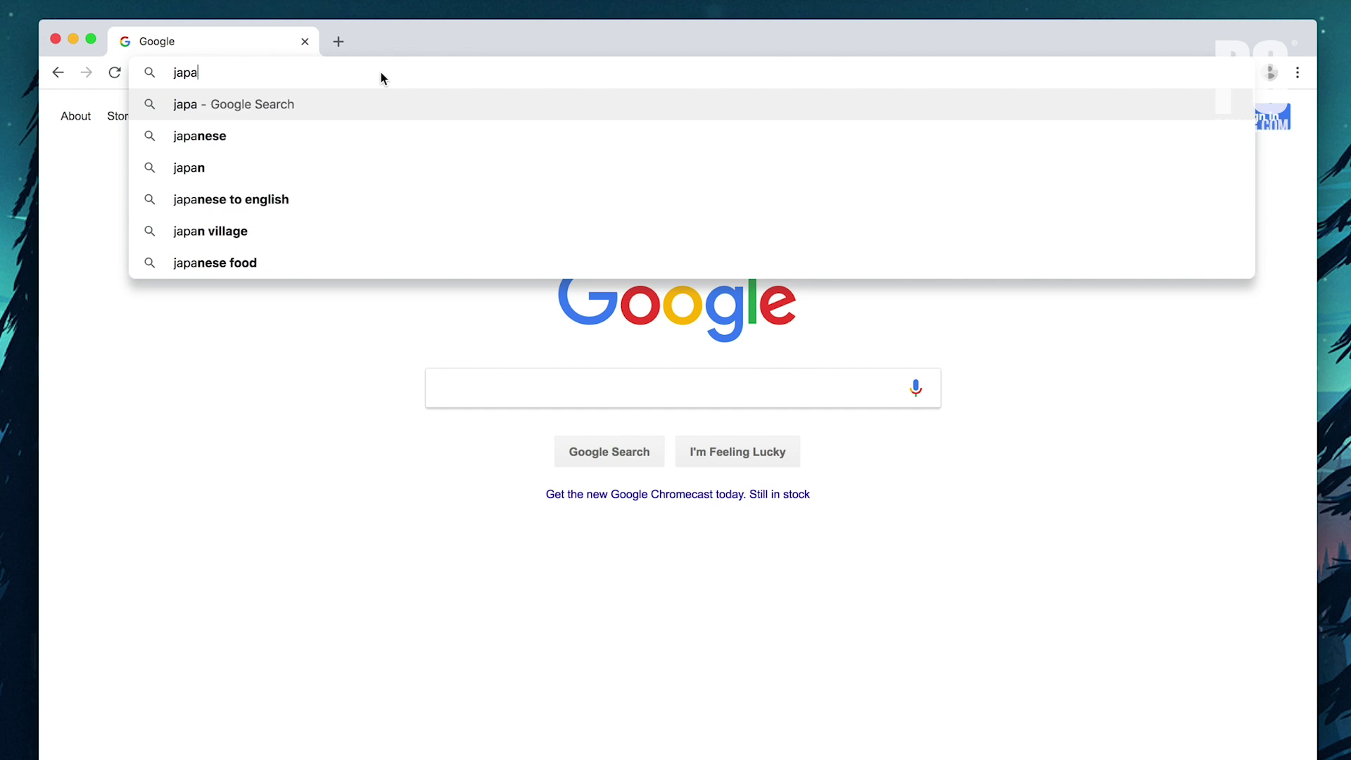
type("nese food")
- Search Google for 'japanese food' and 'italian food', then return to the Puffin article
key("Return")
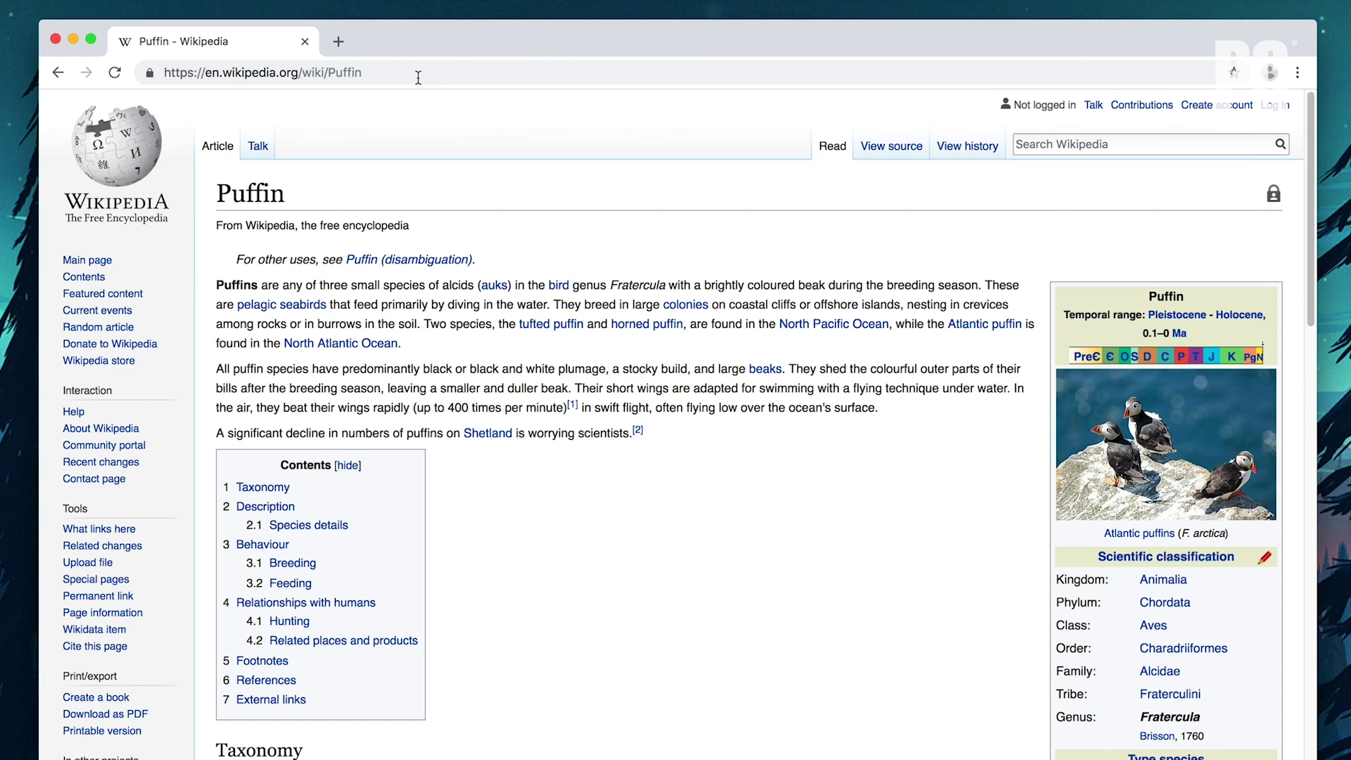
left_click(418, 77)
type("italian food")
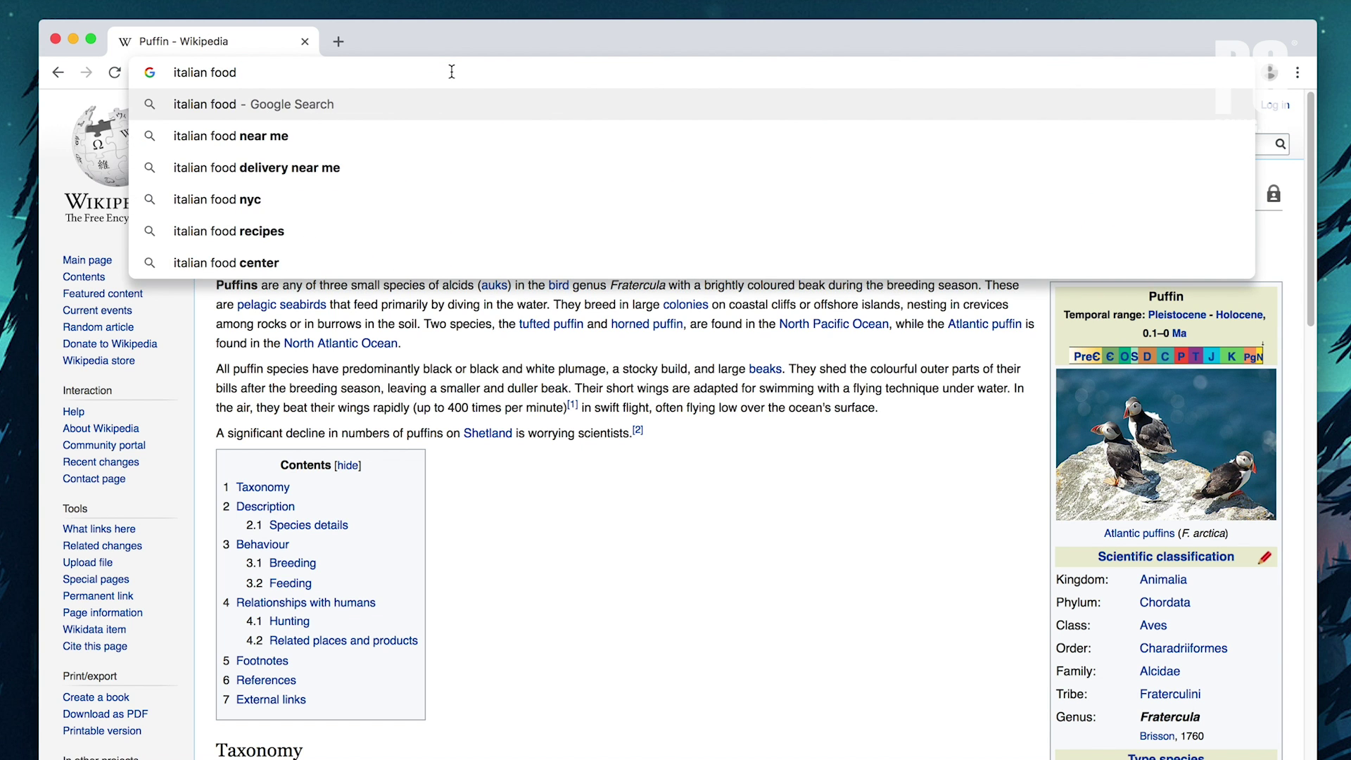
key("Return")
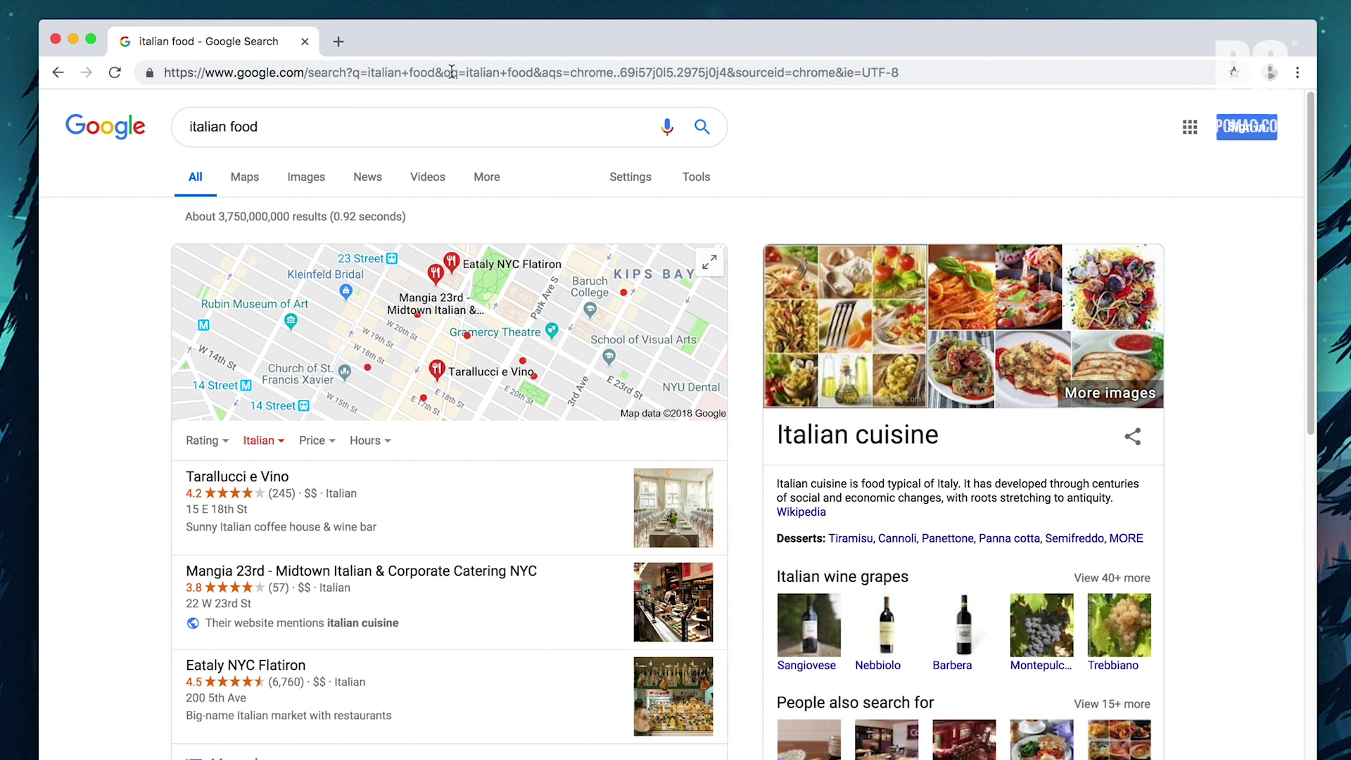
left_click(58, 76)
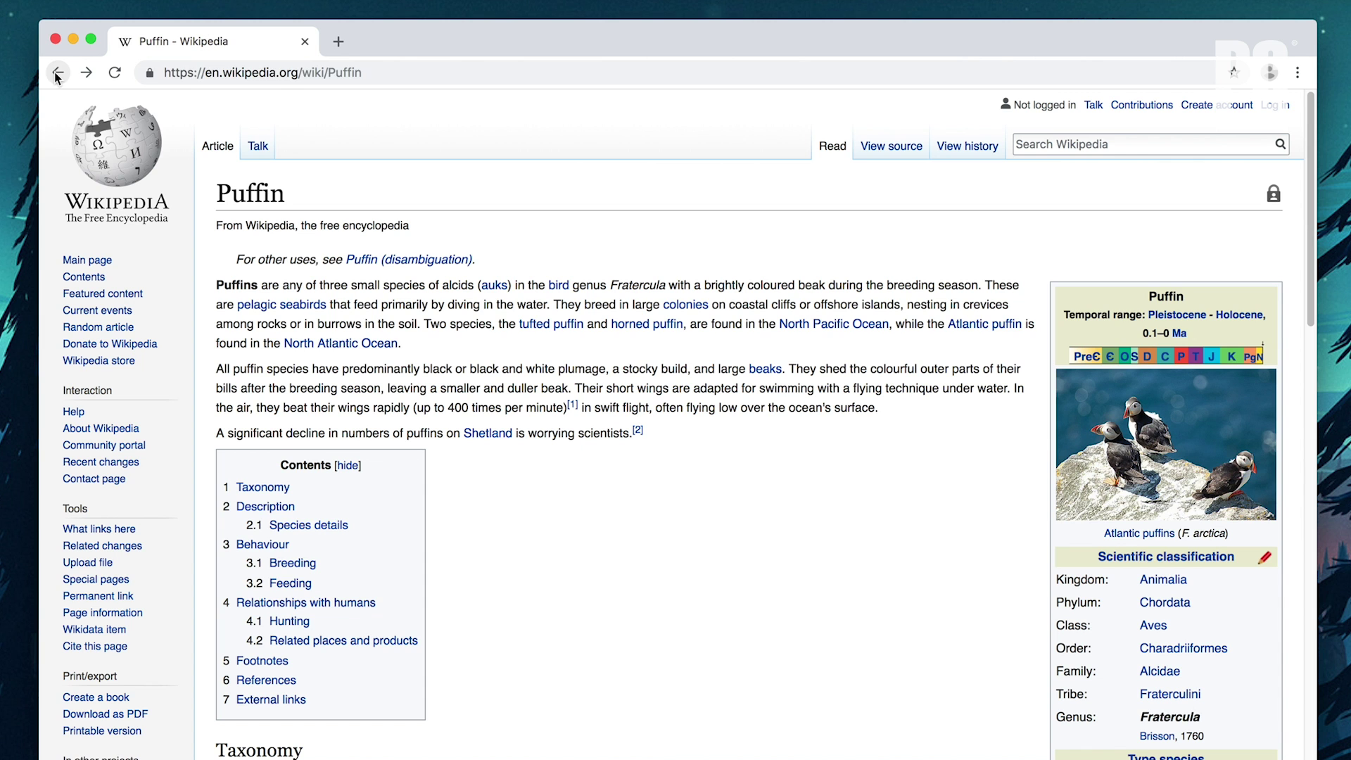
- Open a 'thai food' Google search in a new tab, switching between it and Puffin
left_click(301, 70)
type("tha")
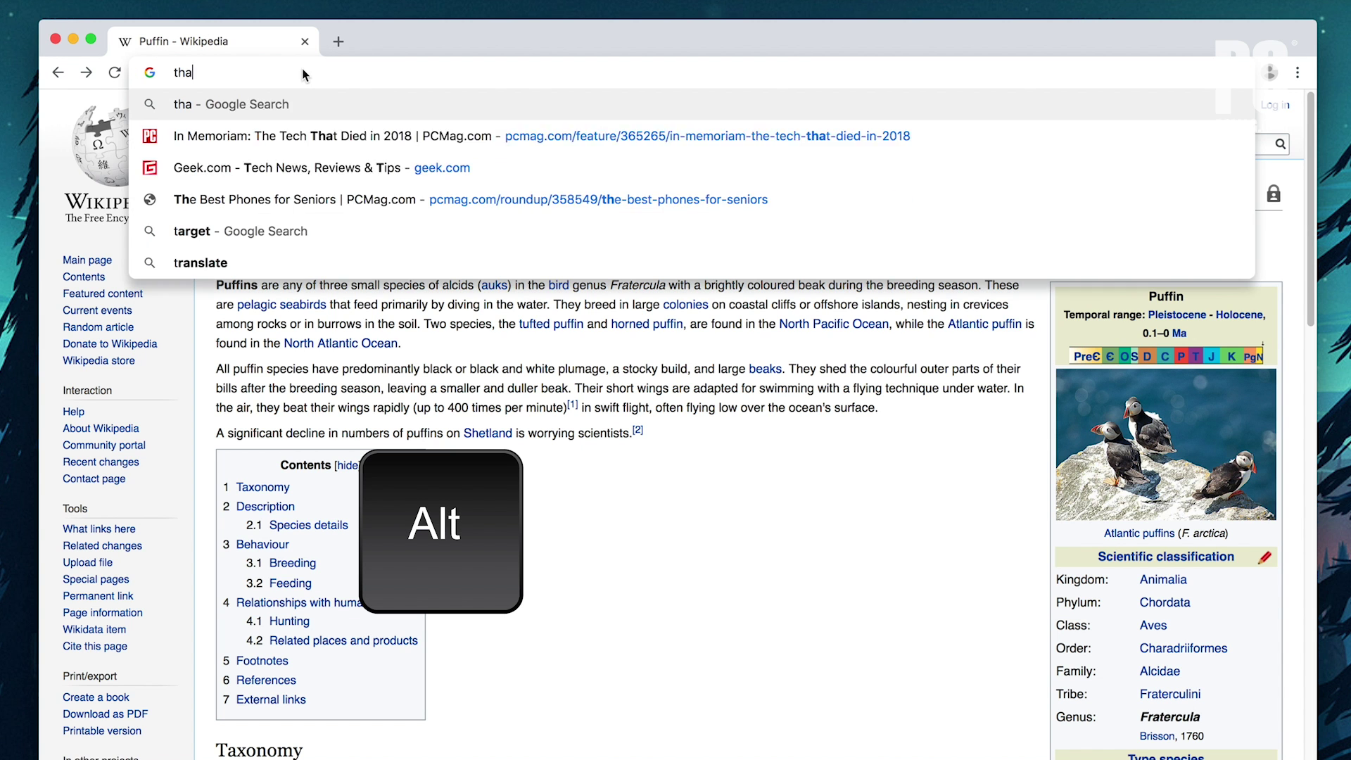
type("i food")
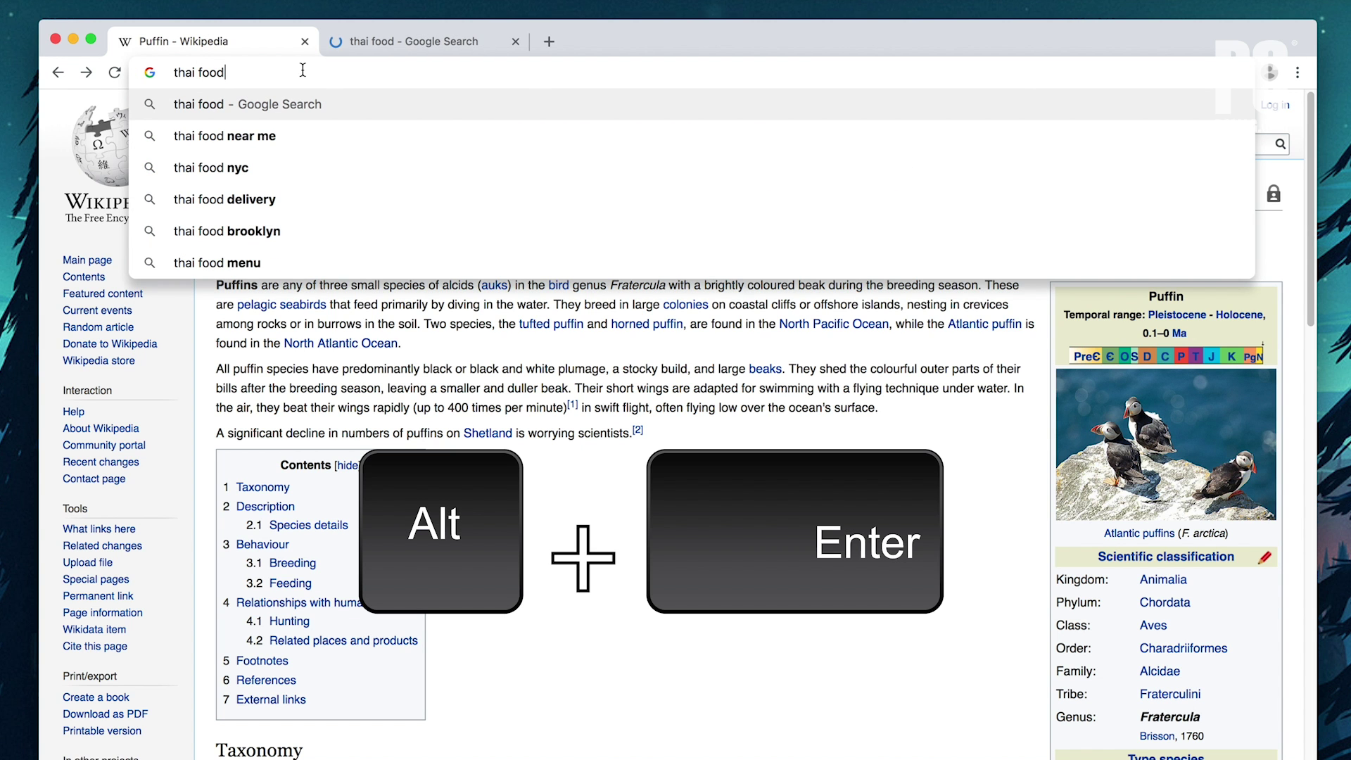
left_click(410, 48)
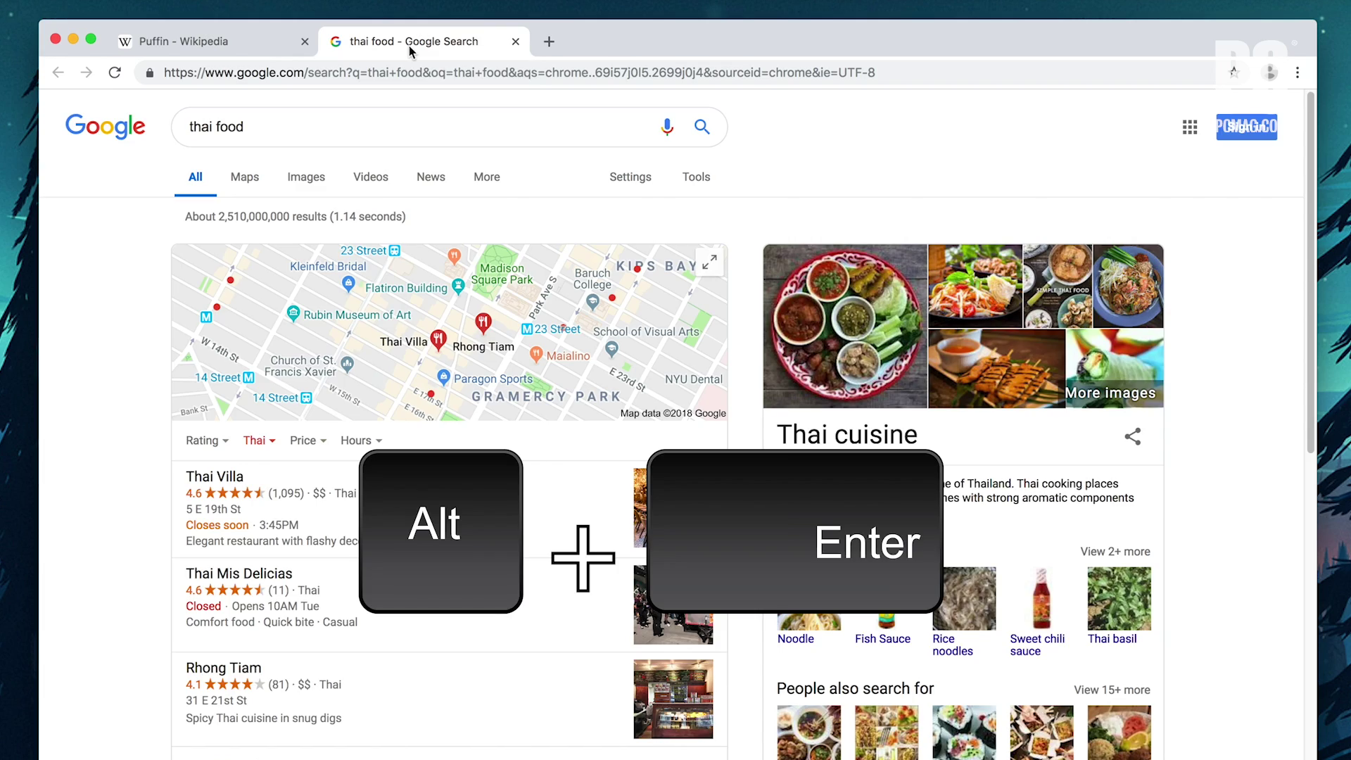
scroll(327, 442, "down", 1)
scroll(325, 443, "down", 3)
left_click(183, 42)
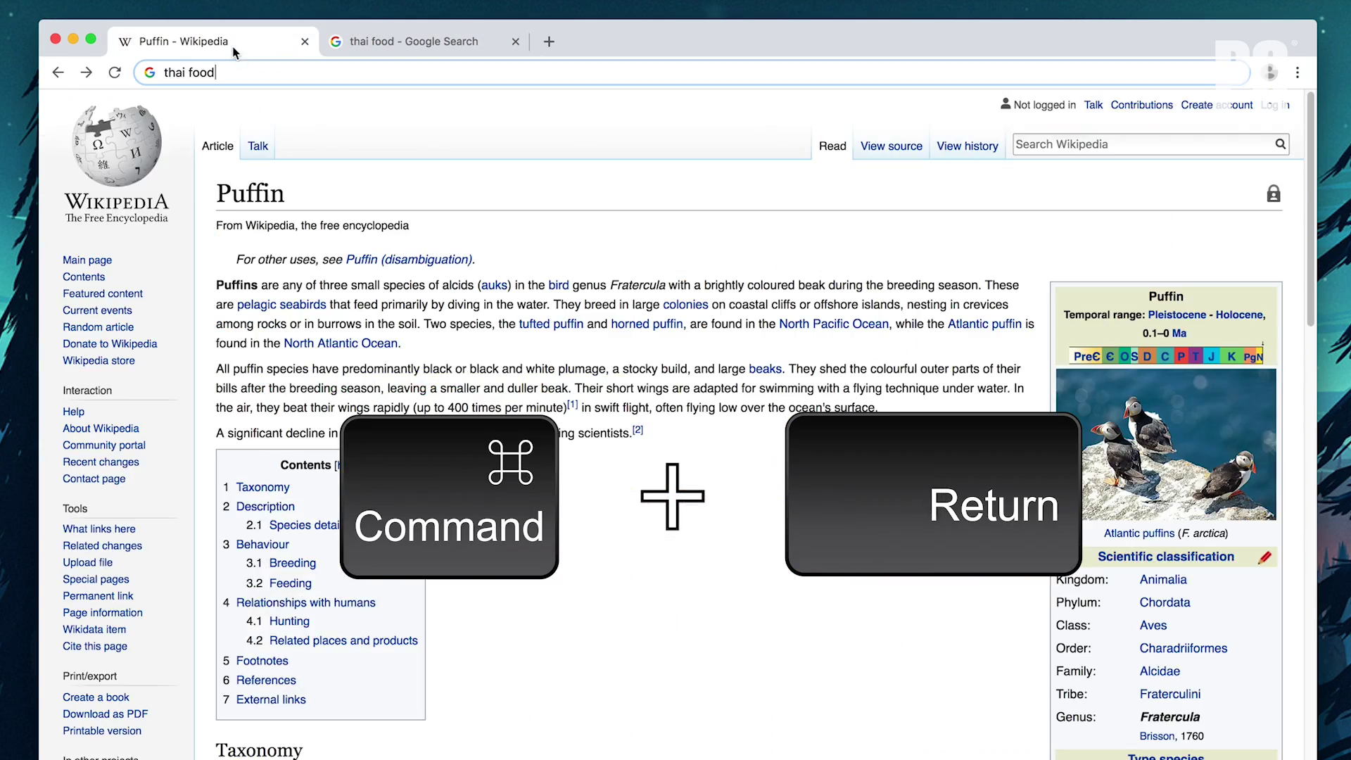
scroll(423, 370, "down", 3)
scroll(423, 370, "down", 3)
left_click(410, 41)
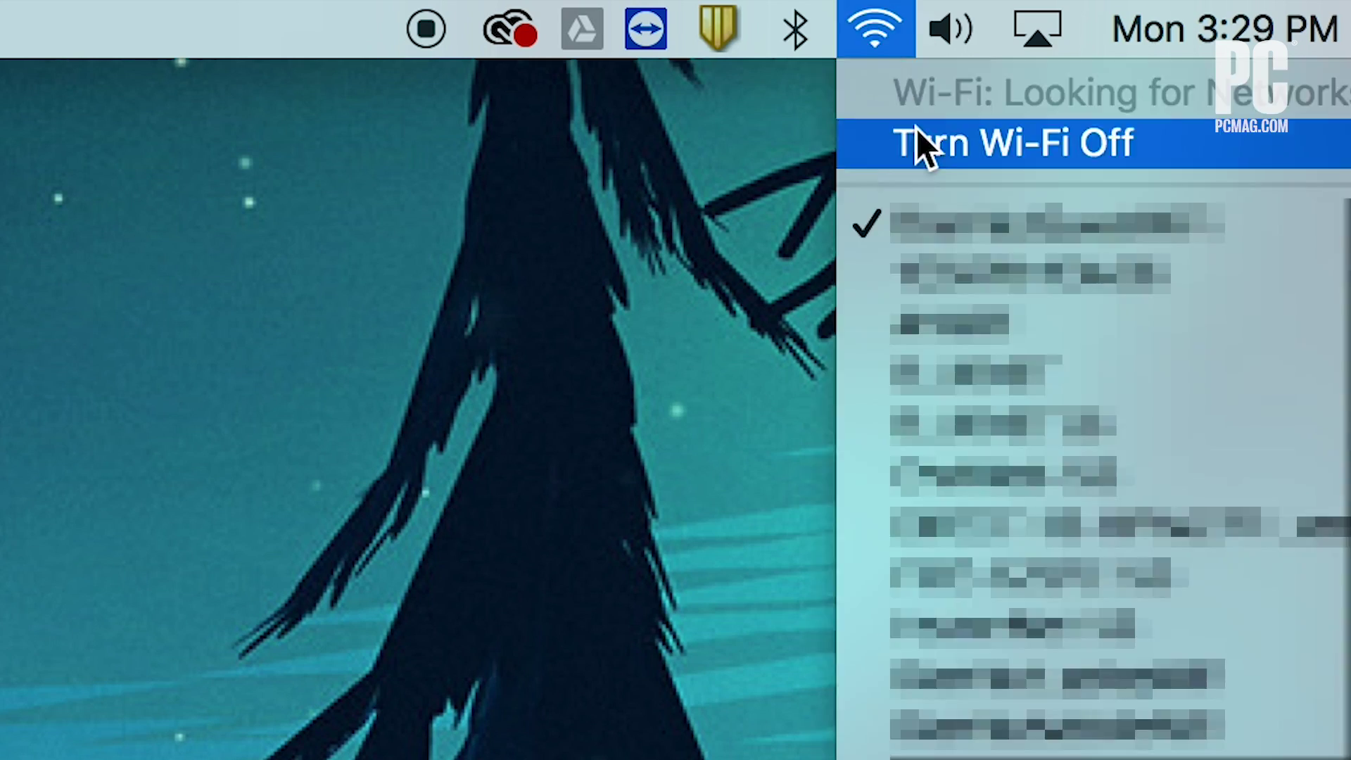
- Turn Wi-Fi off, then start the T-Rex game and jump over cacti
left_click(920, 145)
left_click(893, 30)
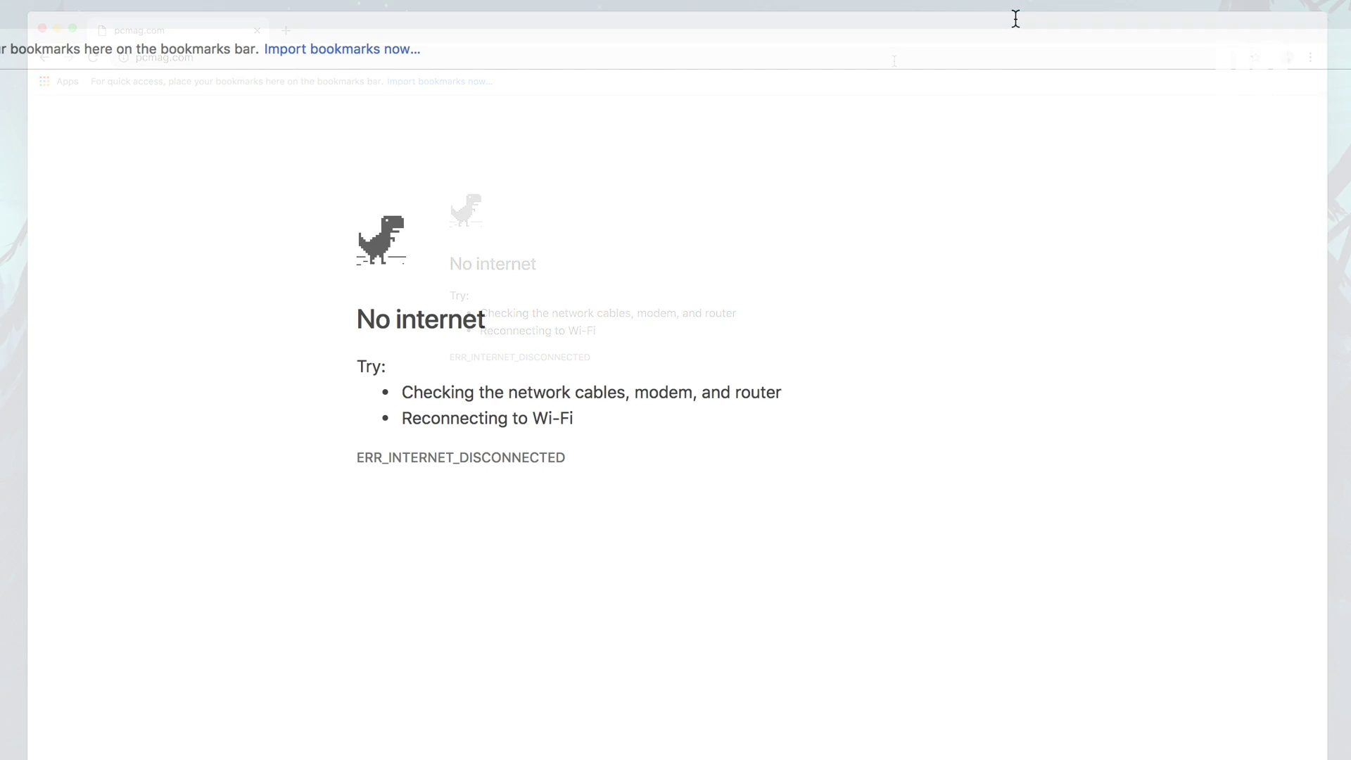
key("space")
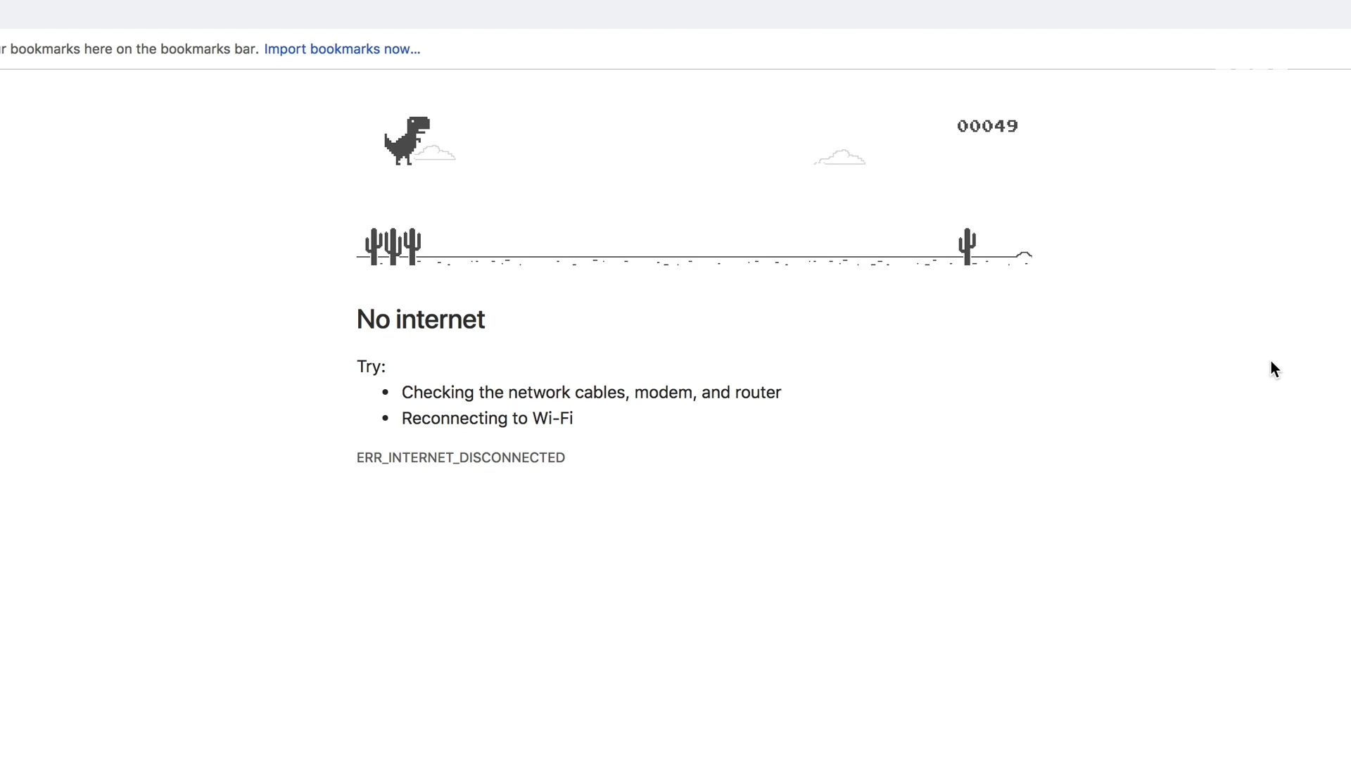
key("space")
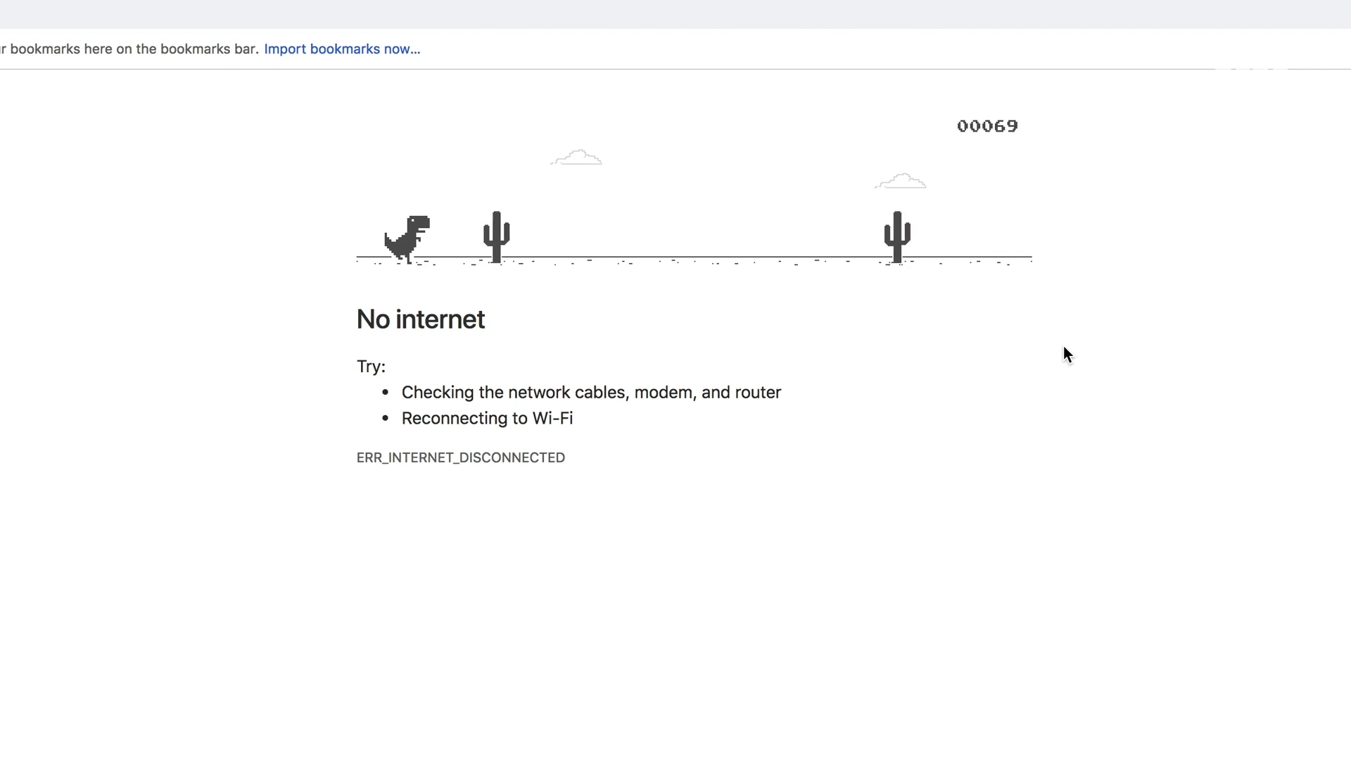
key("space")
key("space")
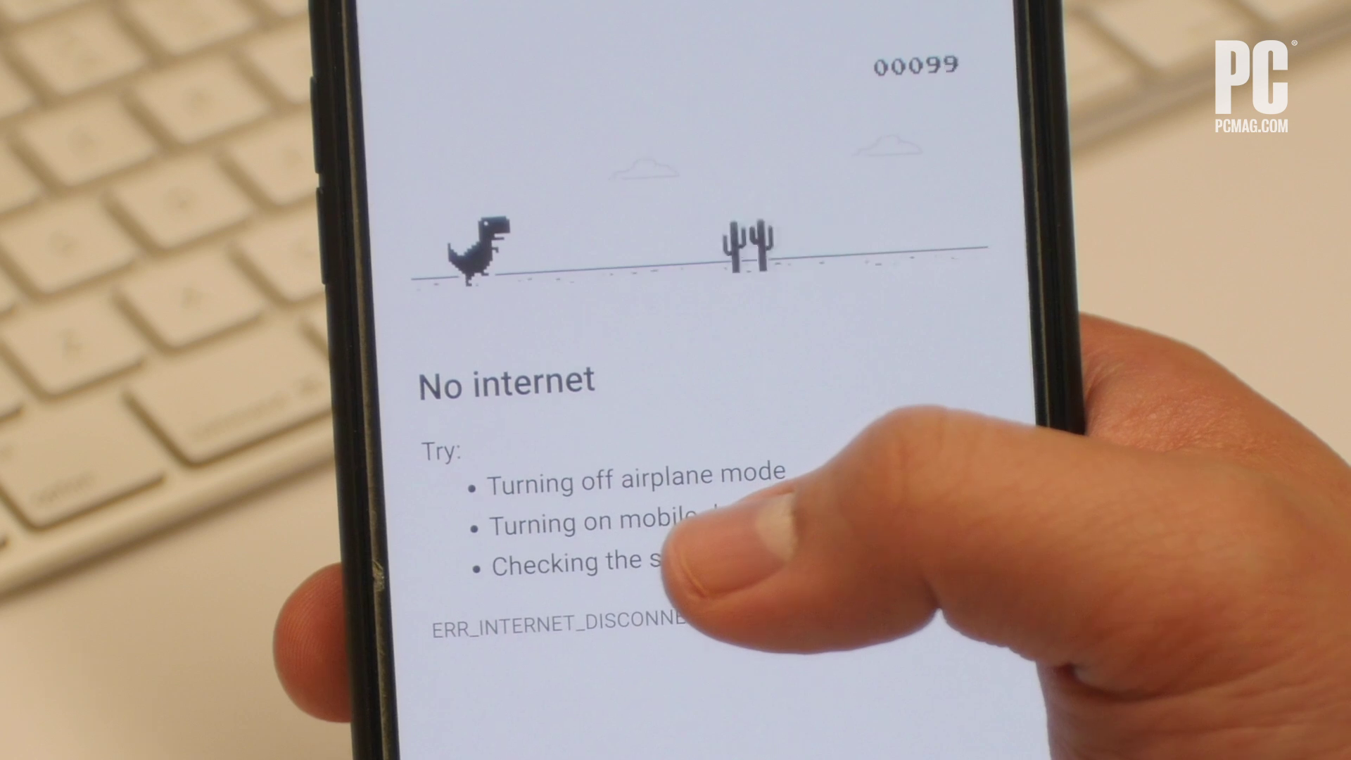
- Jump the dinosaur over a cactus in the phone's offline game
key("space")
key("space")
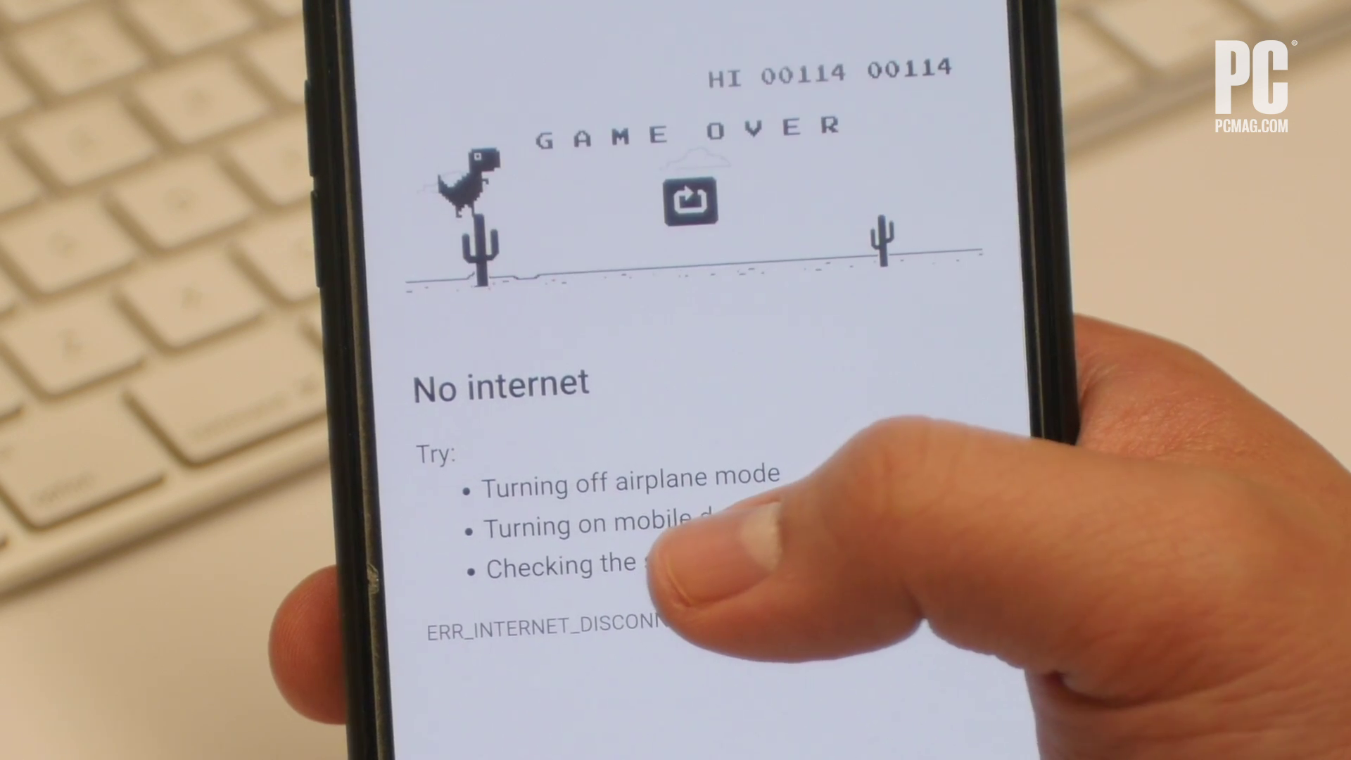